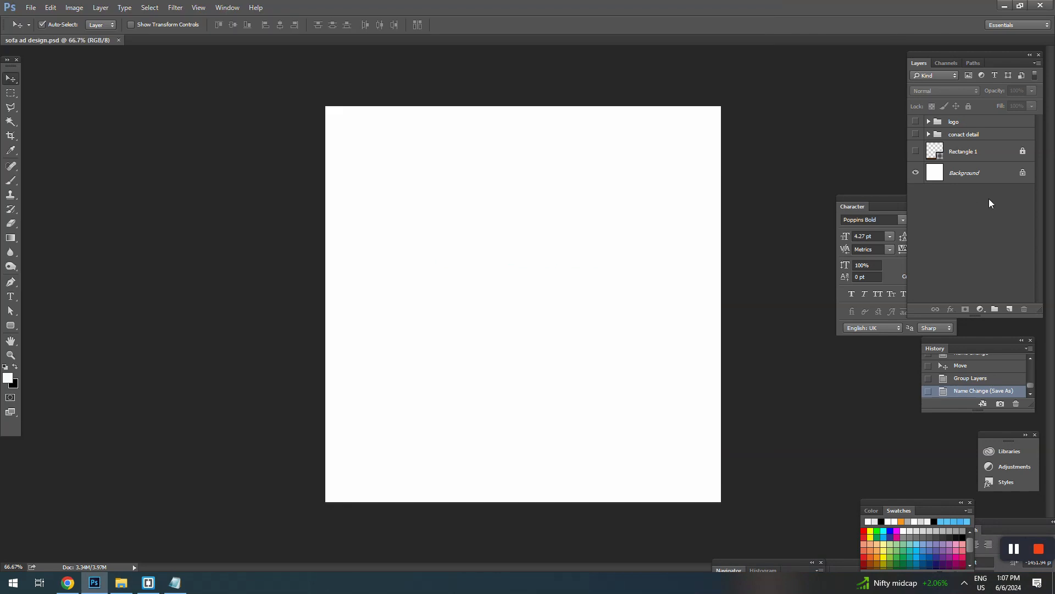
# Draw a white rectangle of about 1076 × 1076 px over the whole canvas, directly above the Background layer.
pyautogui.click(975, 179)
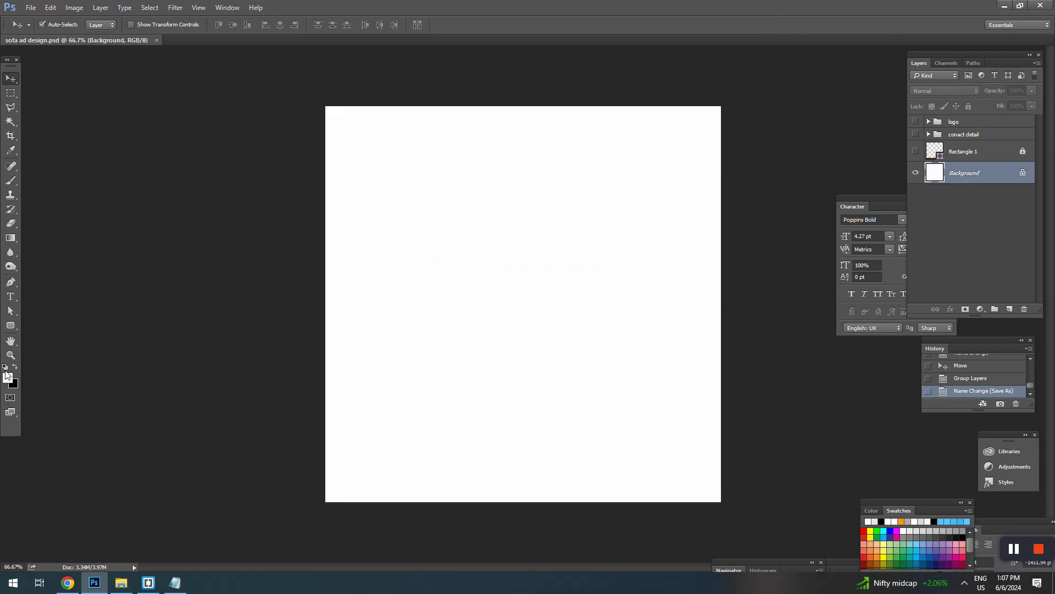
pyautogui.click(12, 329)
pyautogui.click(31, 325)
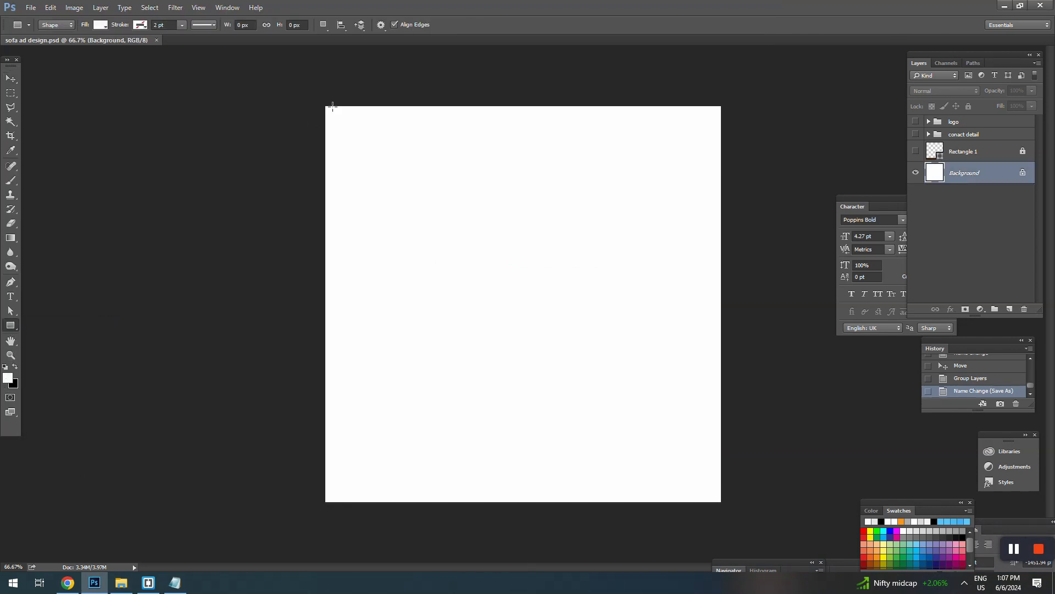
pyautogui.moveTo(325, 106); pyautogui.dragTo(721, 500)
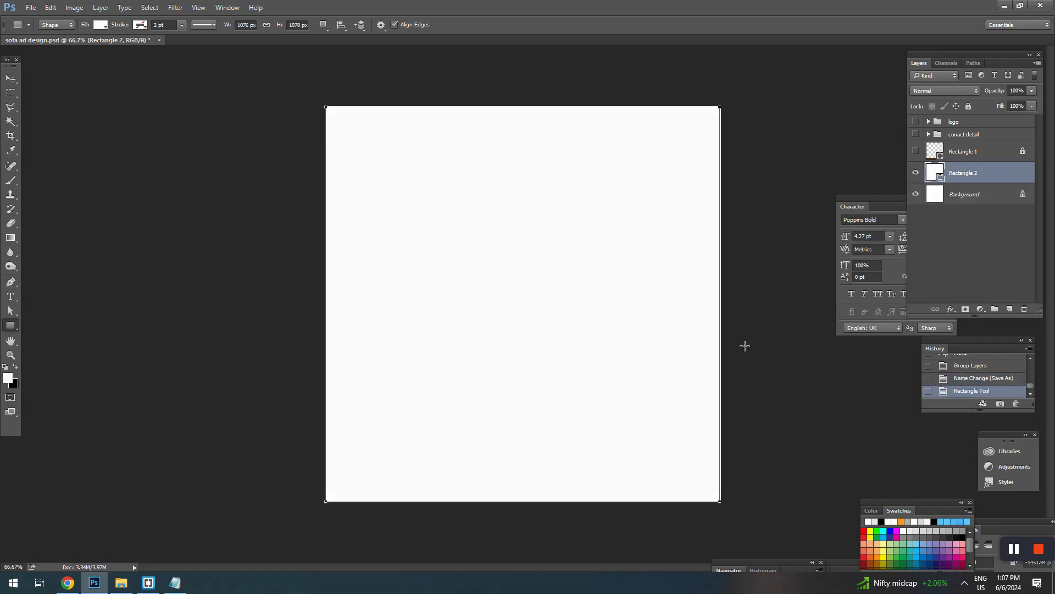
pyautogui.press('v')
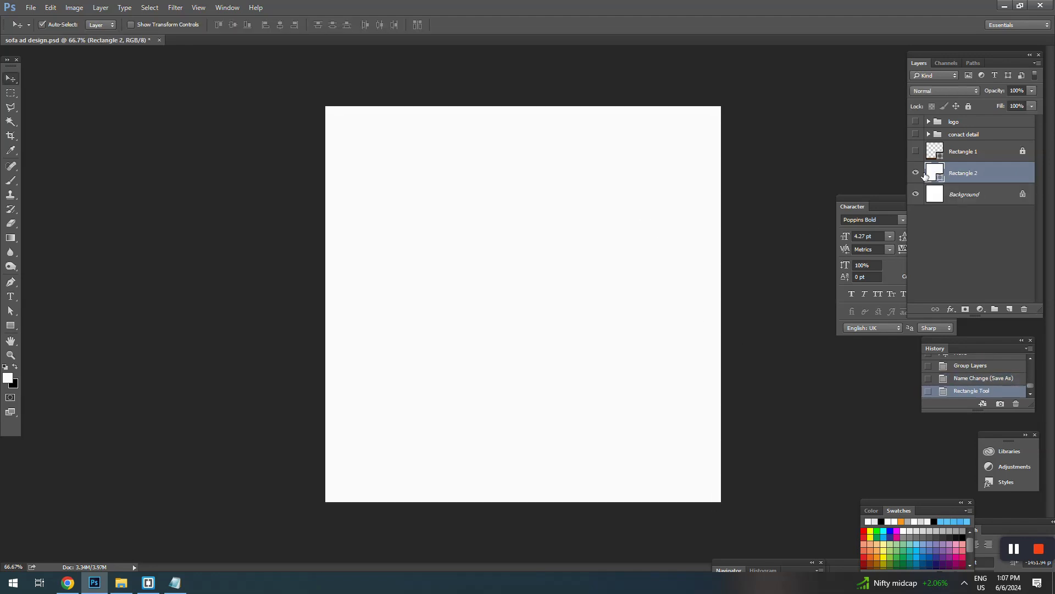
# Change the new rectangle's fill to dark green #1f4615.
pyautogui.doubleClick(935, 174)
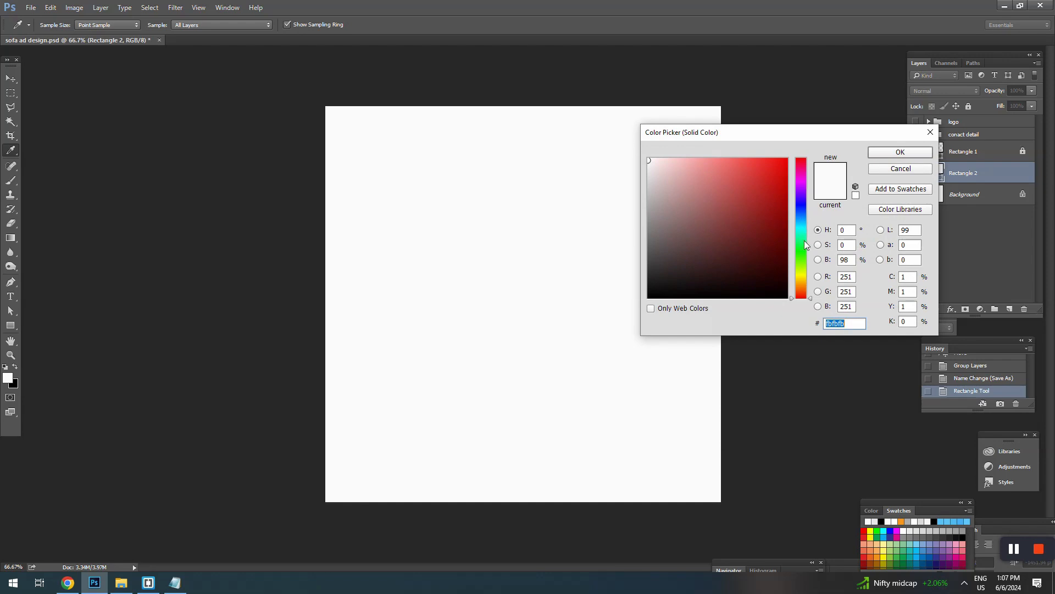
pyautogui.click(803, 258)
pyautogui.moveTo(777, 254)
pyautogui.mouseDown()
pyautogui.moveTo(760, 265)
pyautogui.moveTo(766, 258)
pyautogui.mouseUp()
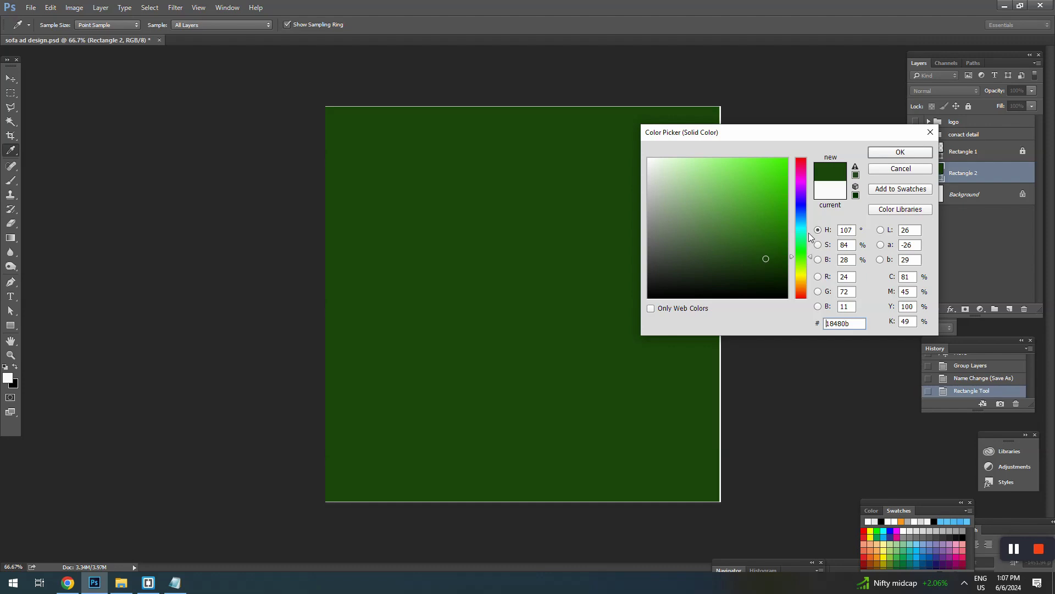
pyautogui.moveTo(762, 270); pyautogui.dragTo(747, 259)
pyautogui.click(900, 152)
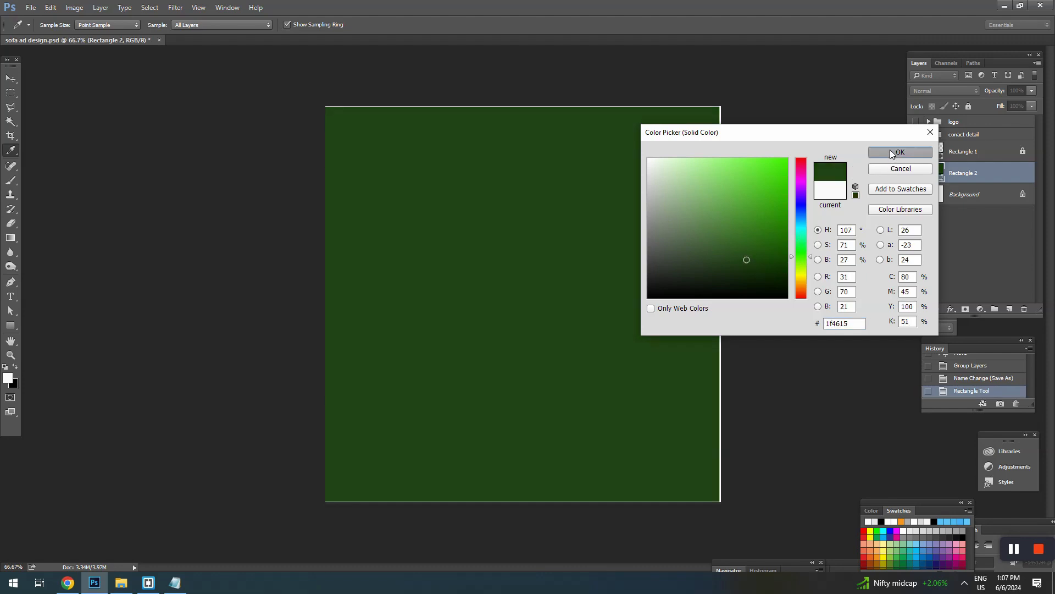
# Stretch the green rectangle to meet all canvas edges and lock its layer.
pyautogui.hotkey('ctrl', 't')
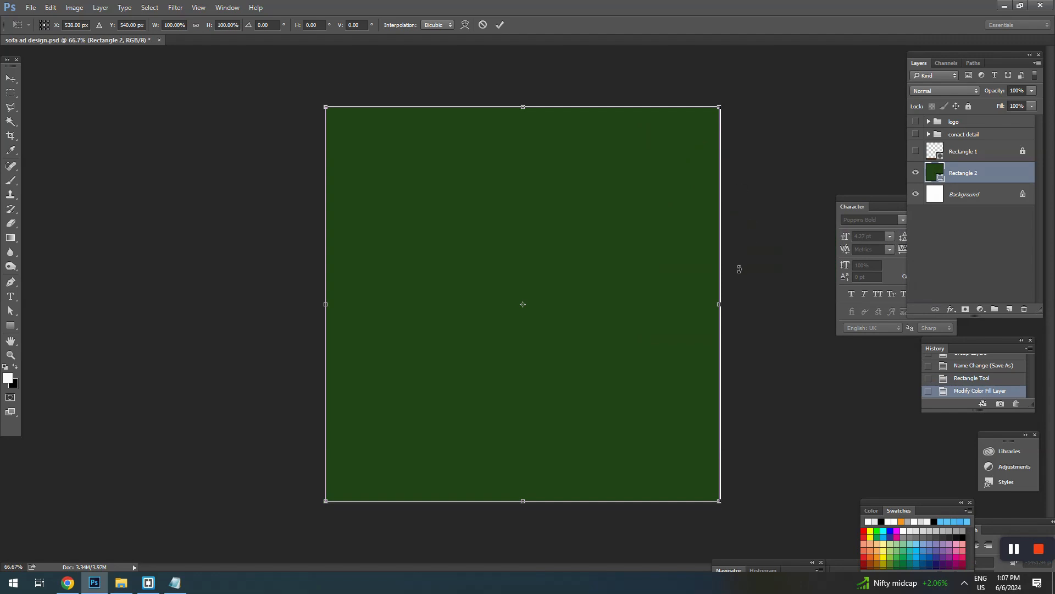
pyautogui.moveTo(719, 303); pyautogui.dragTo(721, 303)
pyautogui.moveTo(523, 107); pyautogui.dragTo(523, 105)
pyautogui.moveTo(523, 499); pyautogui.dragTo(524, 501)
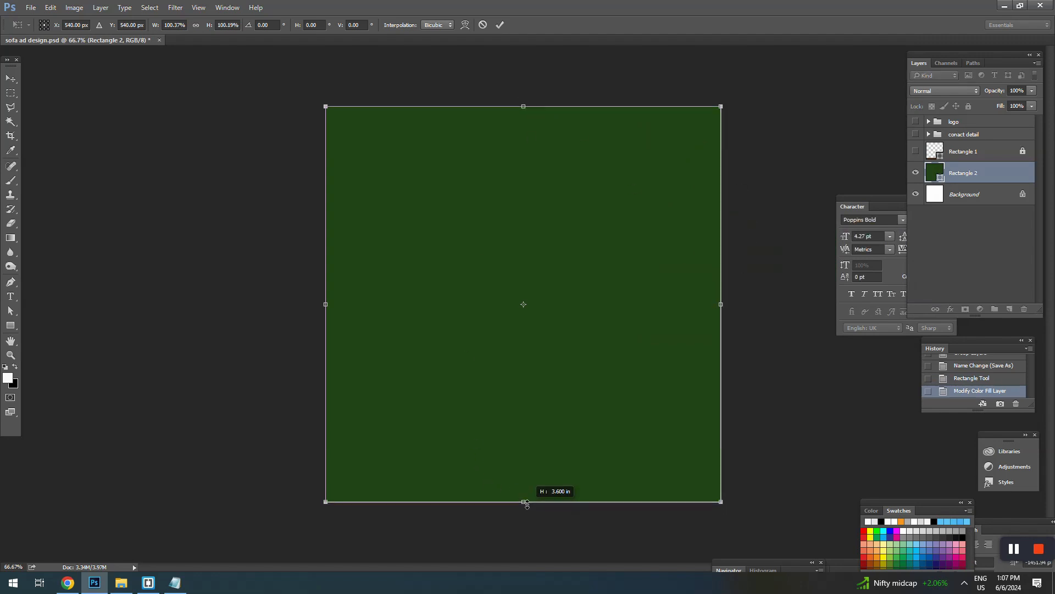
pyautogui.moveTo(721, 303)
pyautogui.mouseDown()
pyautogui.moveTo(741, 304)
pyautogui.moveTo(721, 304)
pyautogui.mouseUp()
pyautogui.moveTo(325, 308)
pyautogui.mouseDown()
pyautogui.moveTo(290, 306)
pyautogui.moveTo(325, 307)
pyautogui.mouseUp()
pyautogui.press('Return')
pyautogui.click(969, 106)
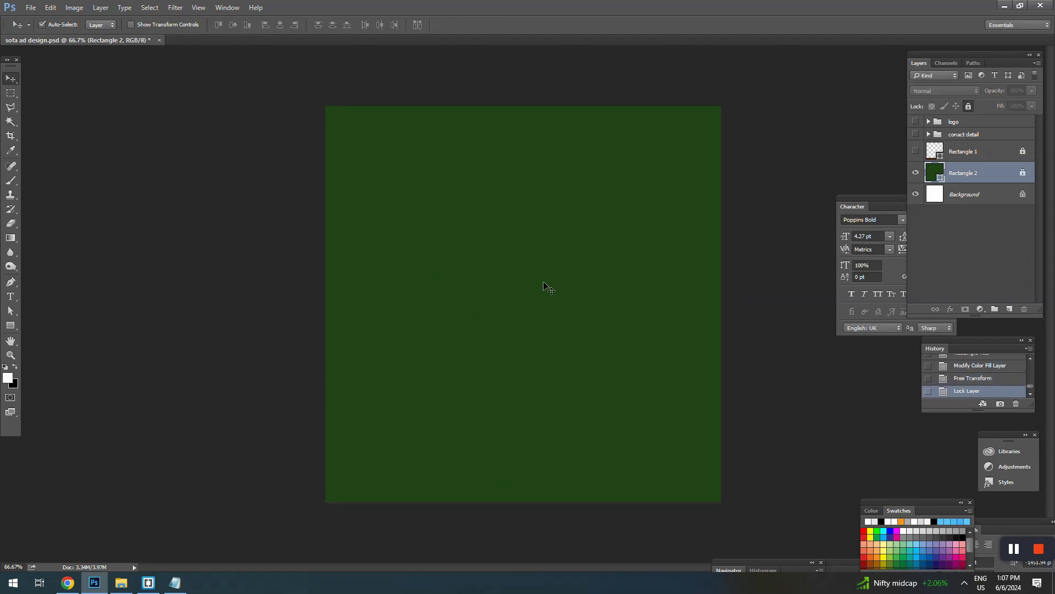
# Try to place the yellow armchair .webp file from the home folder directly into the document.
pyautogui.click(544, 283)
pyautogui.click(121, 583)
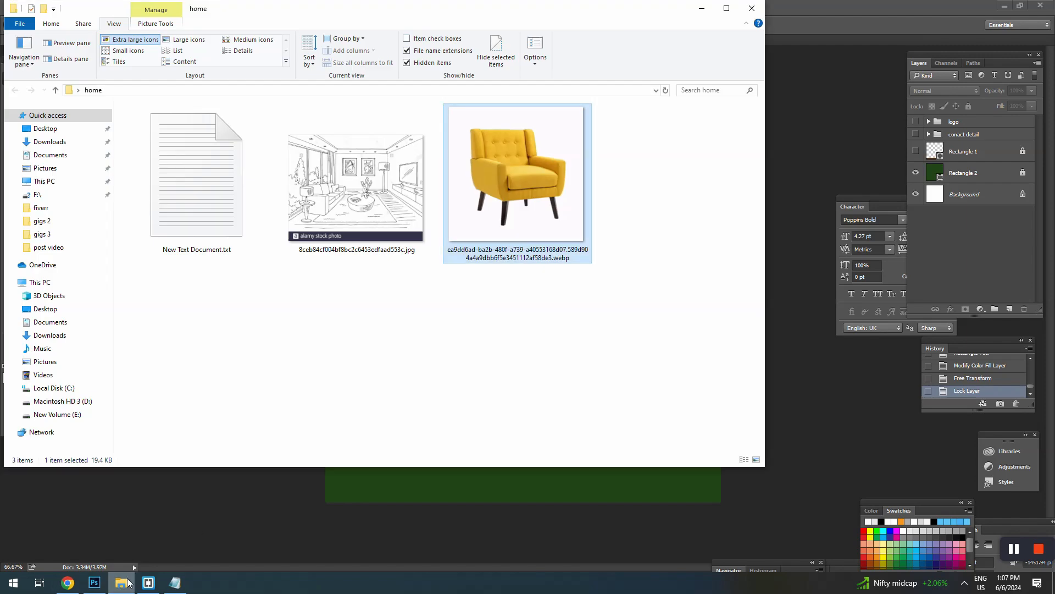
pyautogui.click(578, 170)
pyautogui.moveTo(530, 15); pyautogui.dragTo(501, 88)
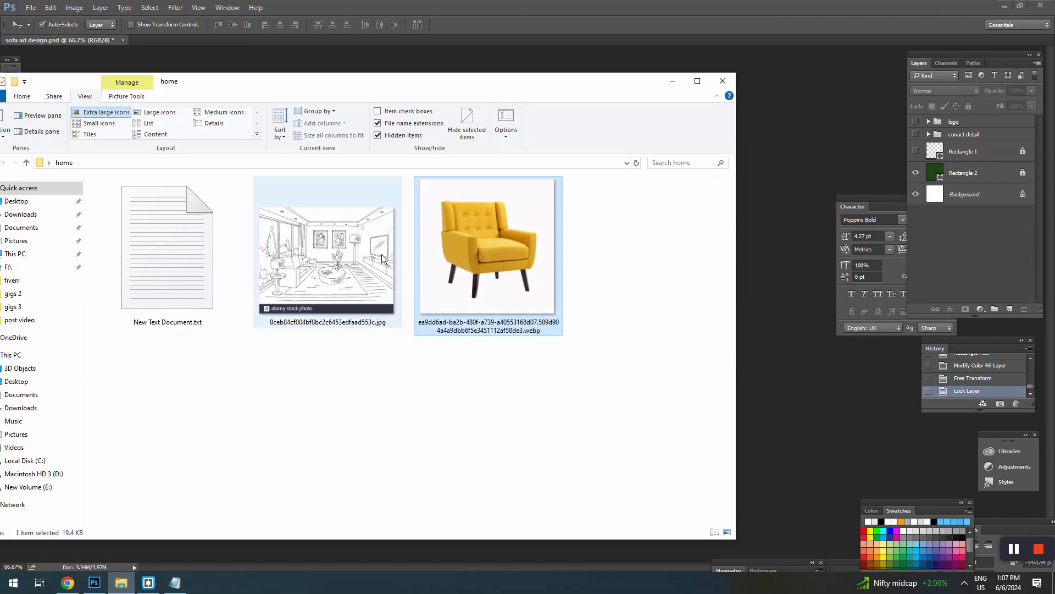
pyautogui.moveTo(745, 13); pyautogui.dragTo(659, 127)
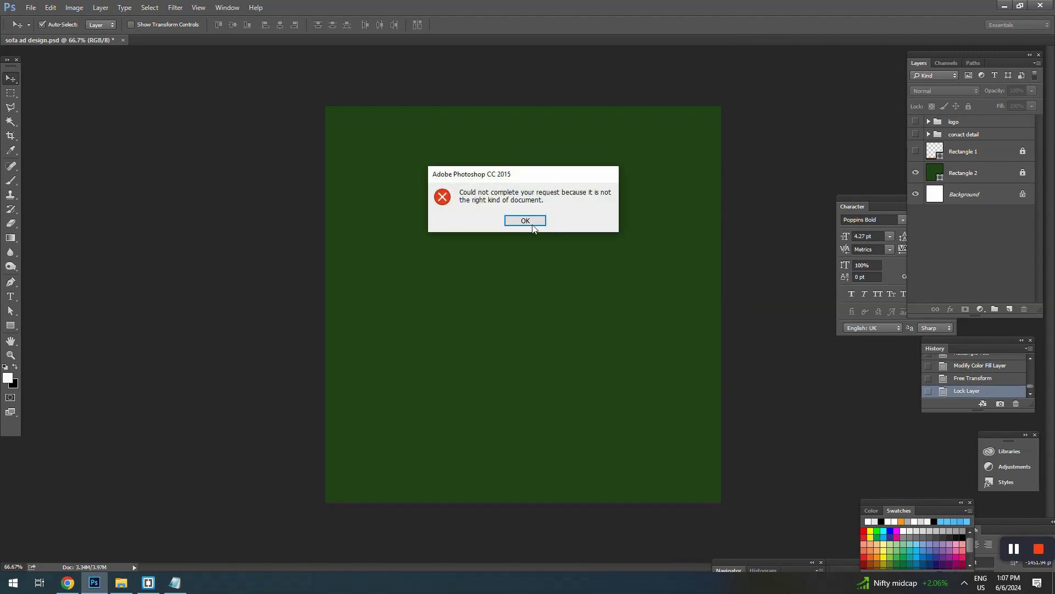
pyautogui.click(518, 219)
# Open the yellow armchair .webp file from the home folder in Chrome and copy the image.
pyautogui.click(121, 582)
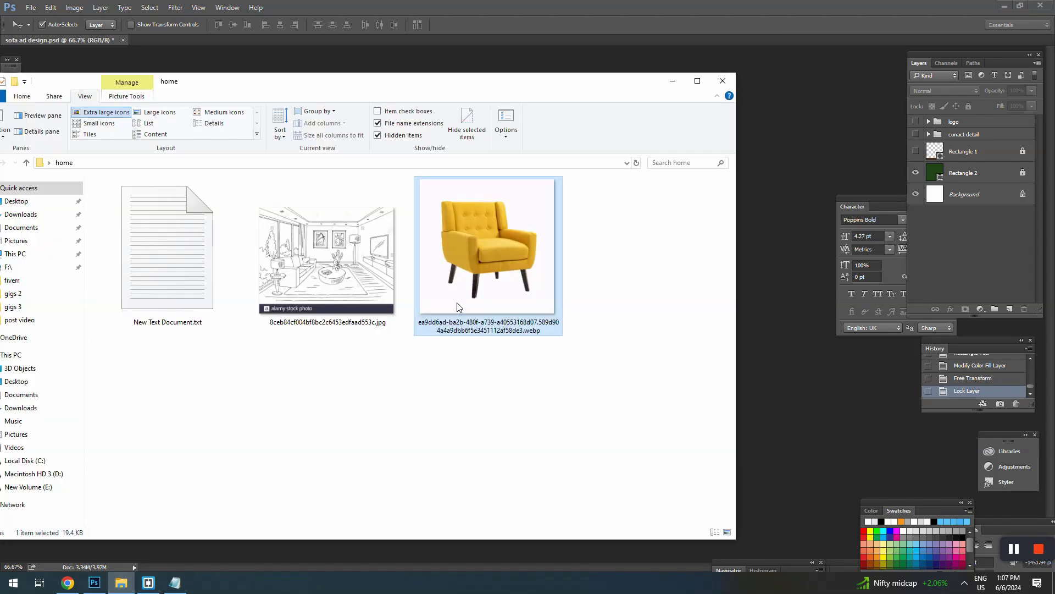
pyautogui.moveTo(460, 308); pyautogui.dragTo(518, 15)
pyautogui.rightClick(588, 201)
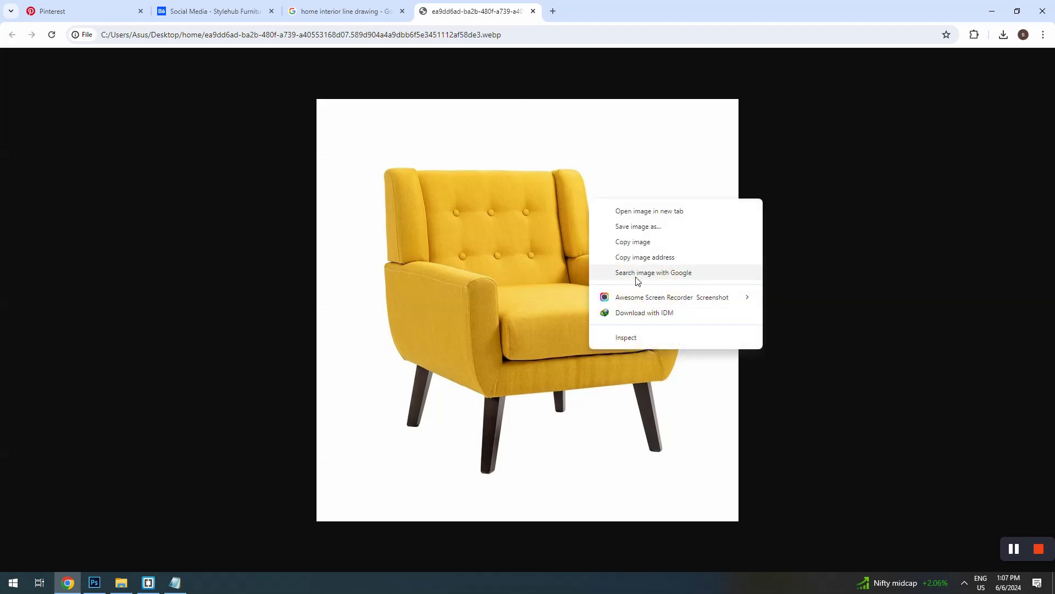
pyautogui.click(635, 242)
pyautogui.click(992, 11)
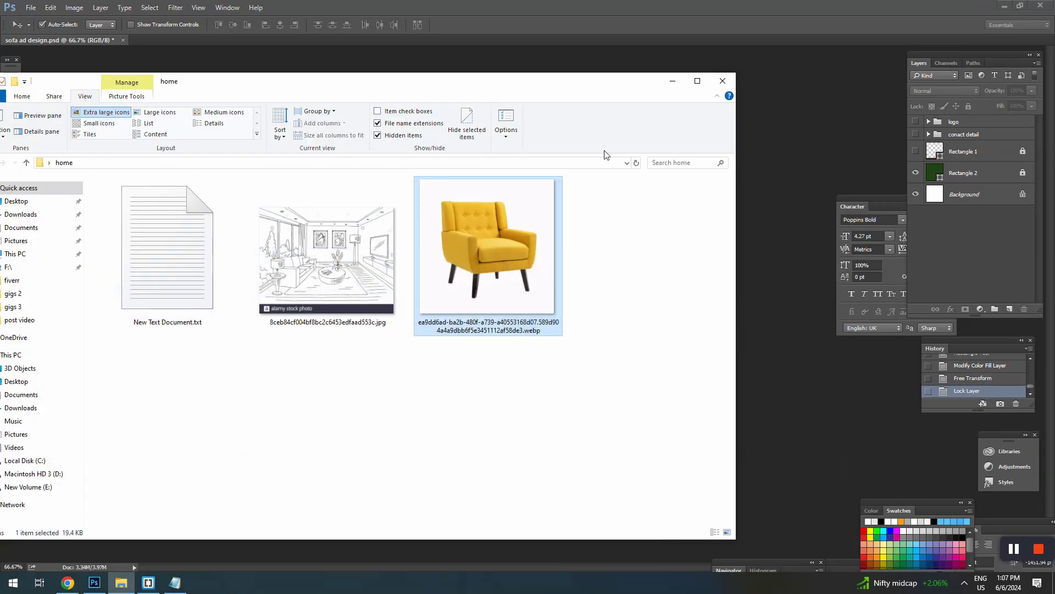
# Return to the Photoshop document and paste the copied armchair image as a new layer.
pyautogui.click(668, 6)
pyautogui.keyDown('ctrl'); pyautogui.click(472, 317); pyautogui.keyUp('ctrl')
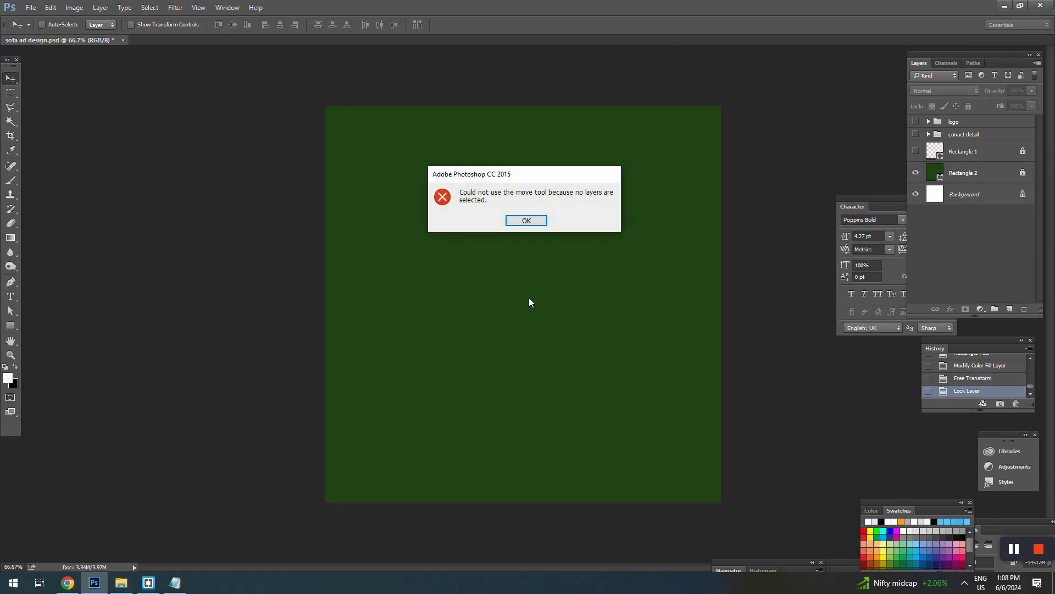
pyautogui.click(532, 221)
pyautogui.hotkey('ctrl', 'v')
# Select the white background around the armchair with the Magic Wand, delete it and clear the selection.
pyautogui.press('w')
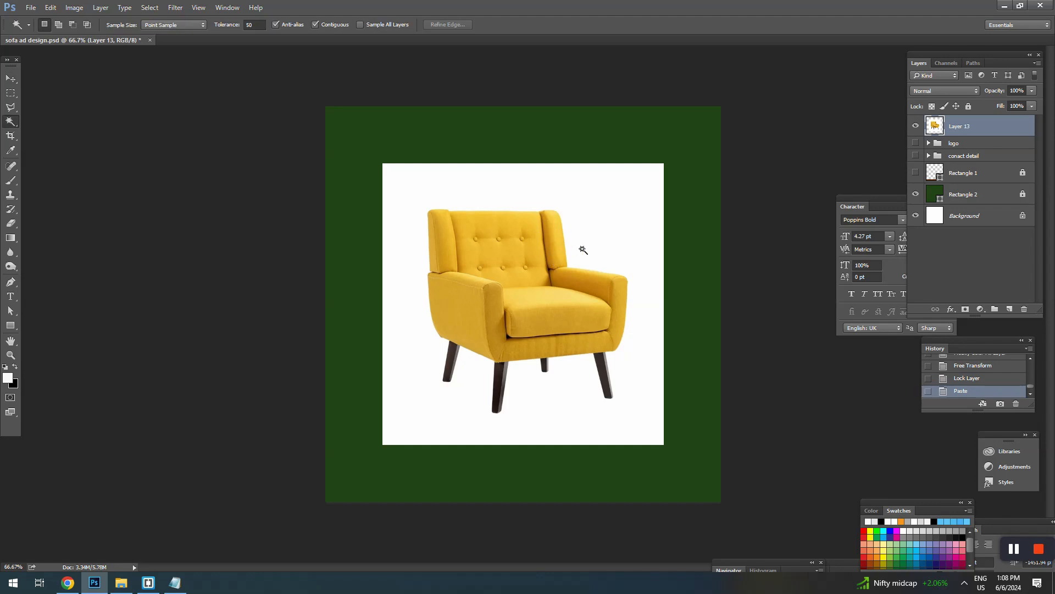
pyautogui.click(577, 248)
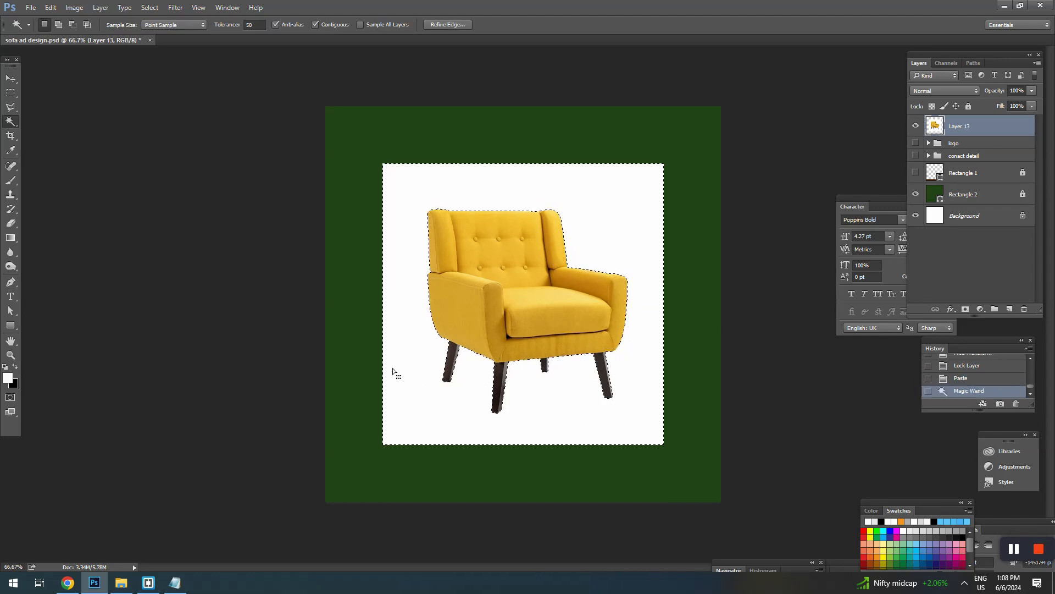
pyautogui.press('Delete')
pyautogui.hotkey('ctrl', 'd')
pyautogui.press('v')
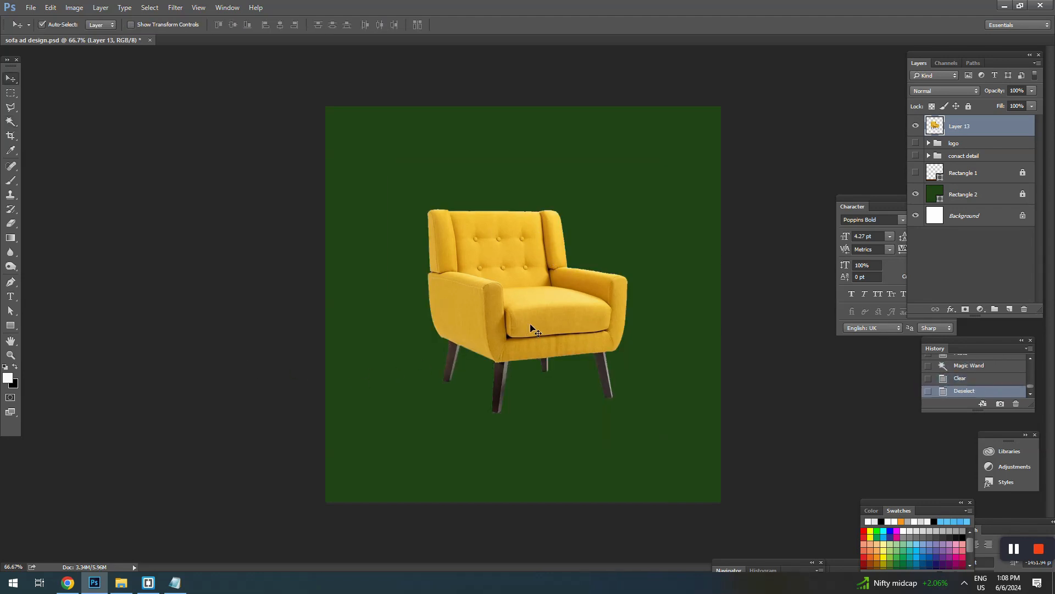
# Flip the armchair horizontally.
pyautogui.hotkey('ctrl', 't')
pyautogui.rightClick(533, 314)
pyautogui.click(562, 478)
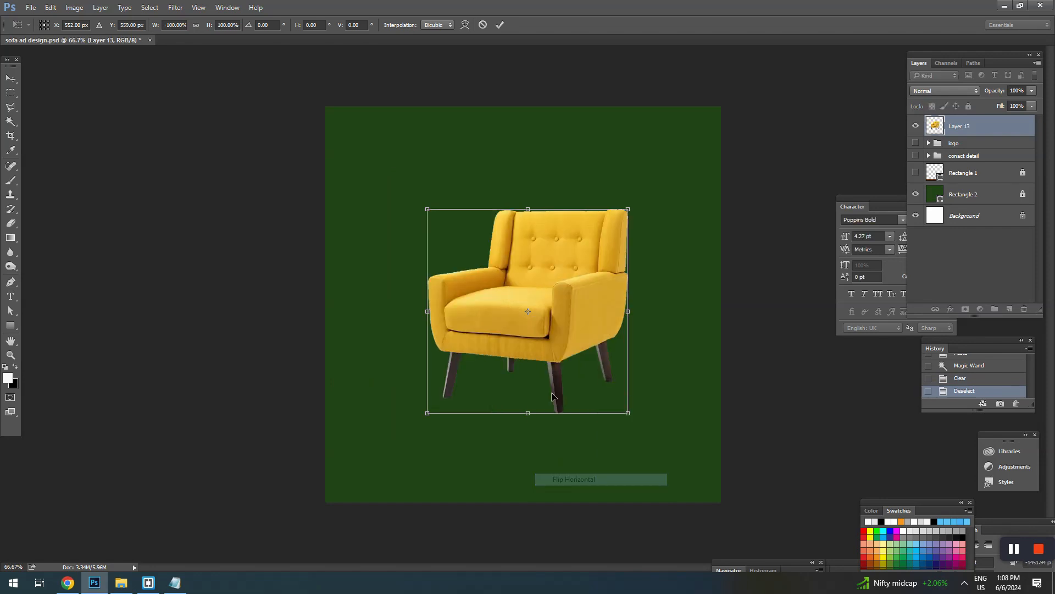
pyautogui.press('Return')
# Check the armchair's cut-out edges up close and enlarge it to about 103.5%.
pyautogui.hotkey('ctrl', '+')
pyautogui.hotkey('ctrl', '+')
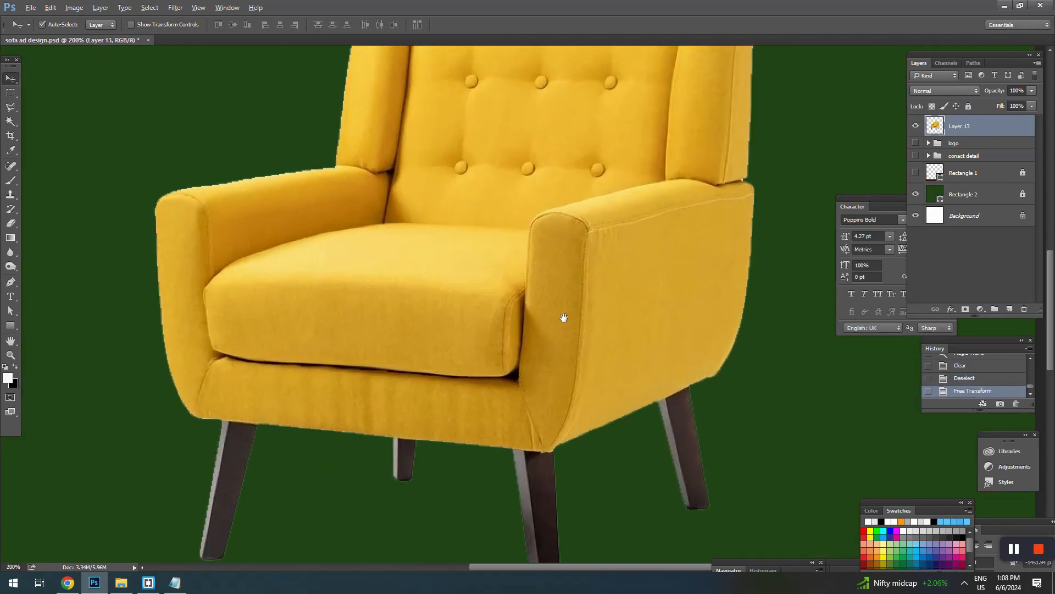
pyautogui.hotkey('ctrl', '-')
pyautogui.hotkey('ctrl', '-')
pyautogui.hotkey('ctrl', 't')
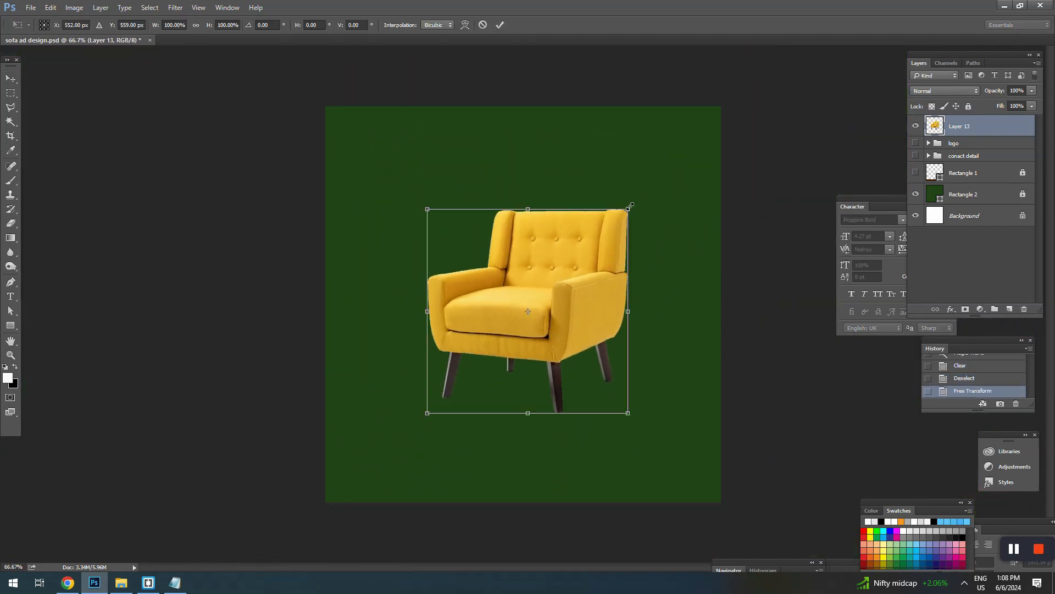
pyautogui.moveTo(631, 206); pyautogui.dragTo(637, 198)
pyautogui.press('Return')
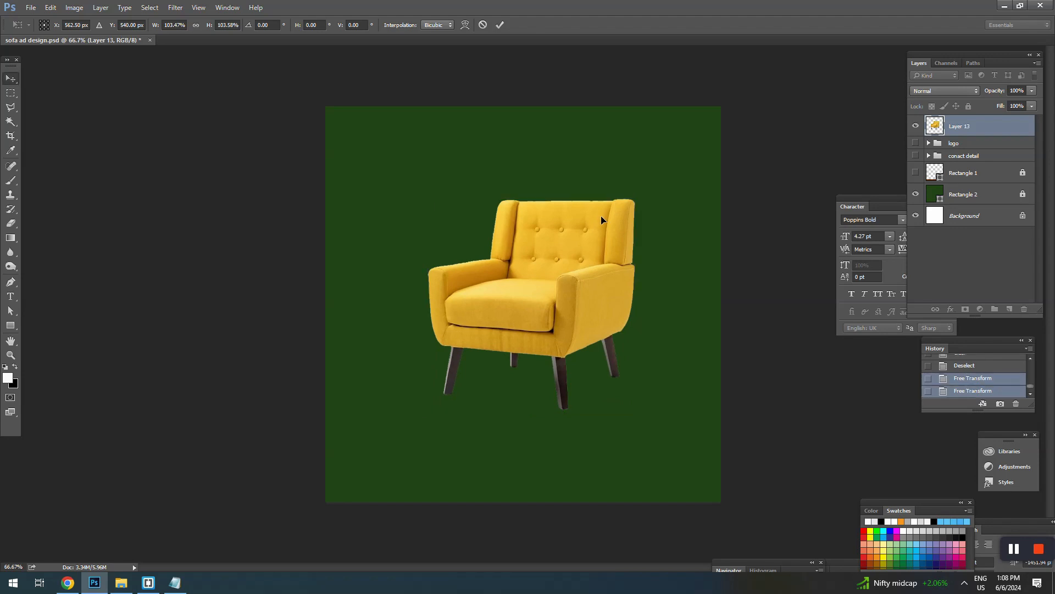
# Draw a closed white four-sided perspective panel about 465 × 700 px over the armchair with the Pen tool.
pyautogui.click(10, 282)
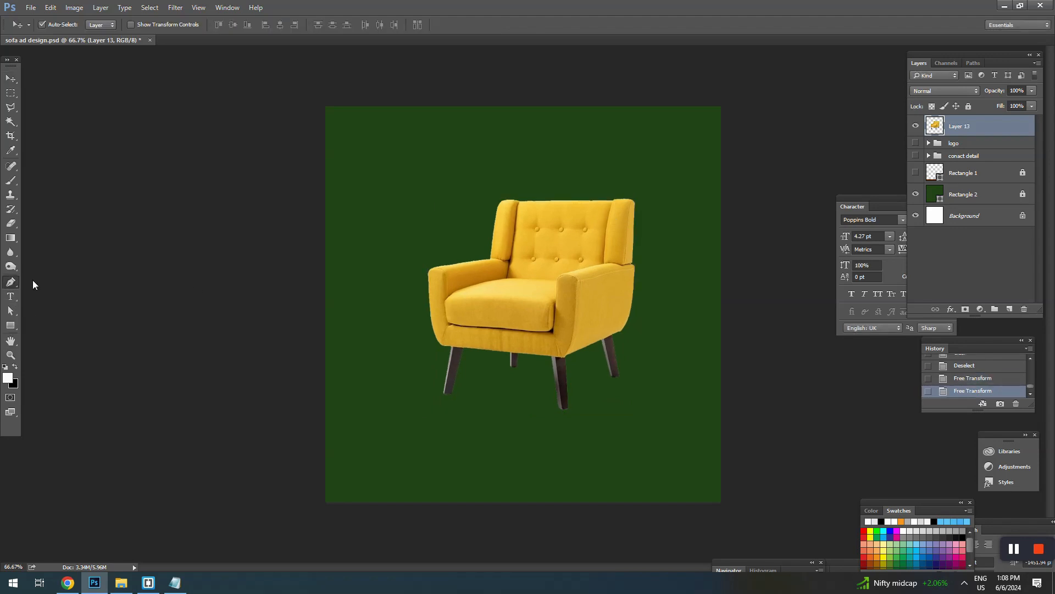
pyautogui.click(462, 170)
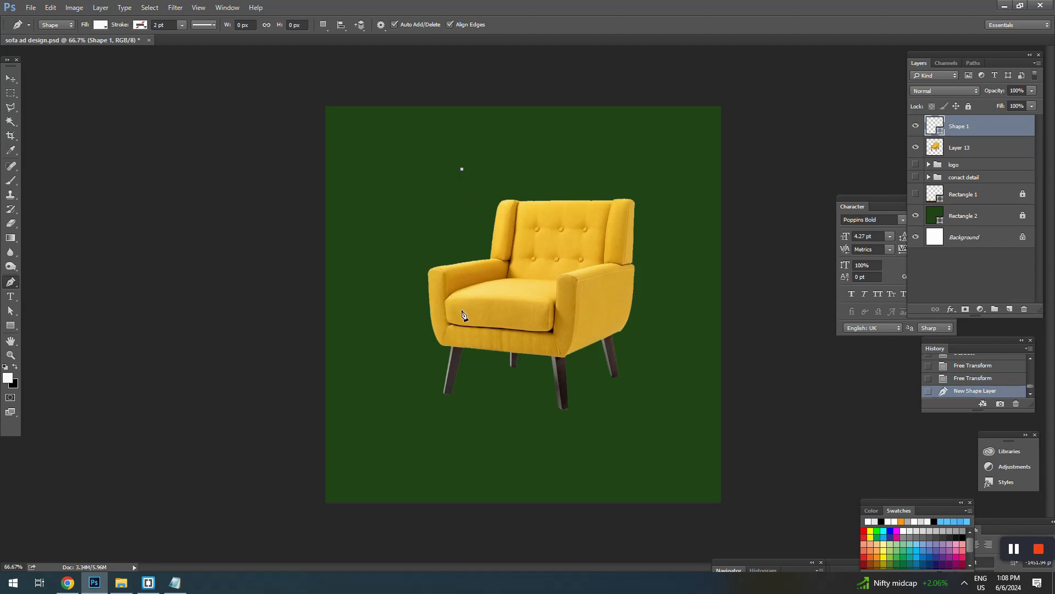
pyautogui.click(461, 311)
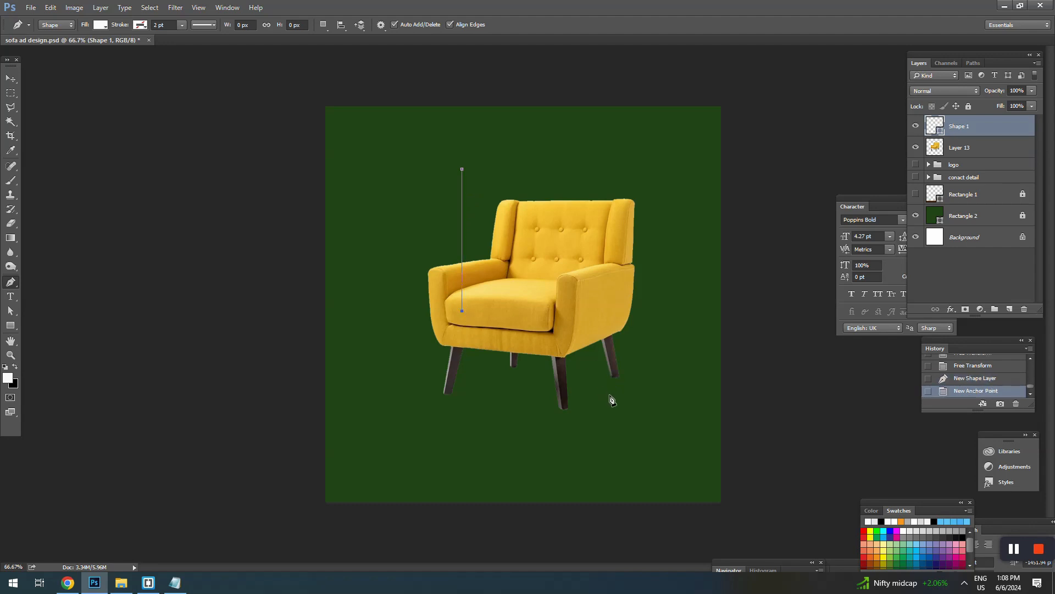
pyautogui.click(559, 407)
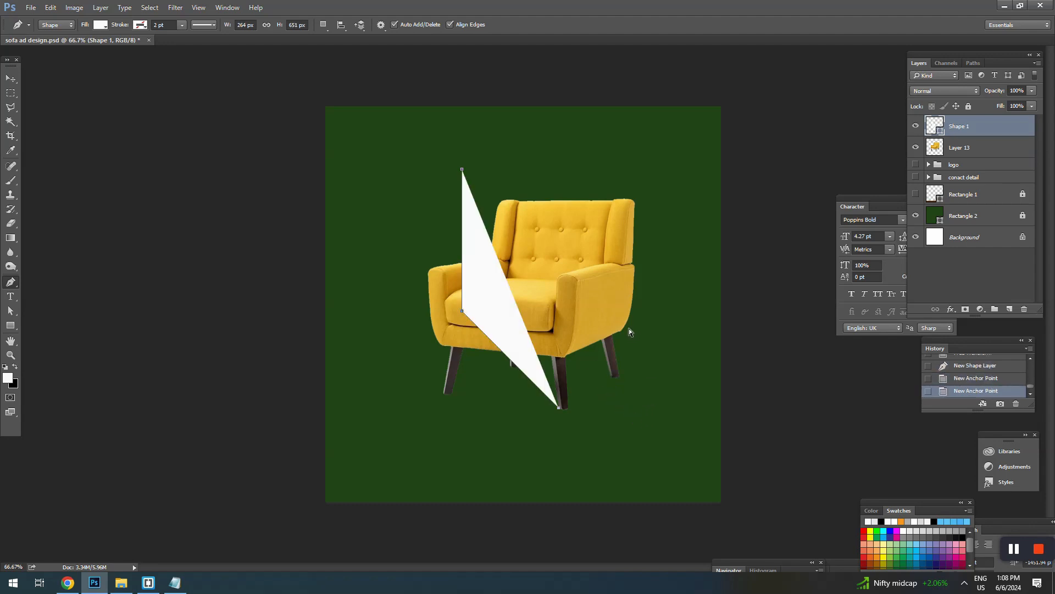
pyautogui.hotkey('ctrl', 'z')
pyautogui.click(632, 396)
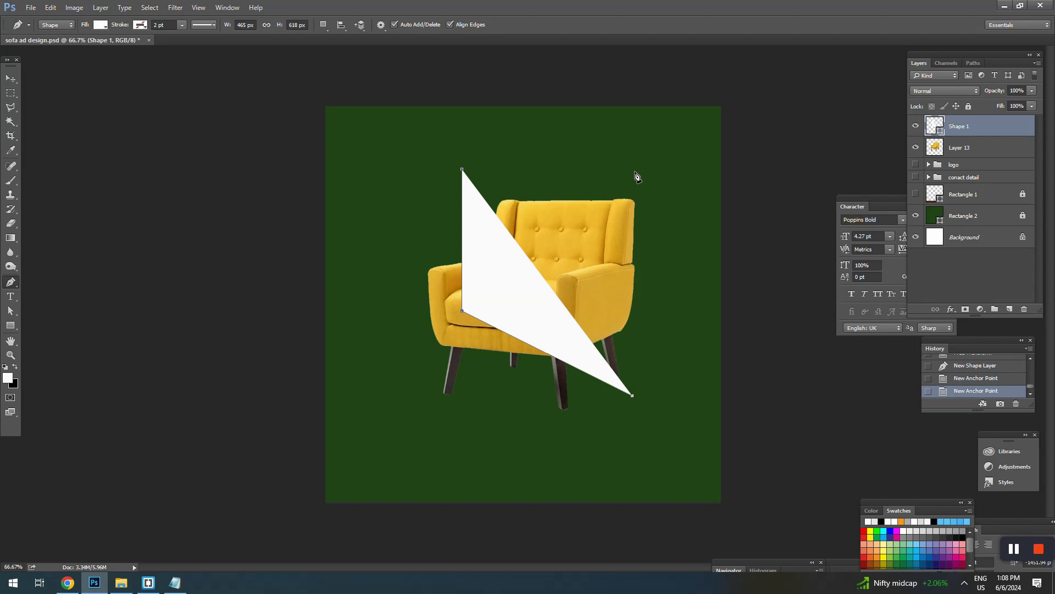
pyautogui.click(632, 139)
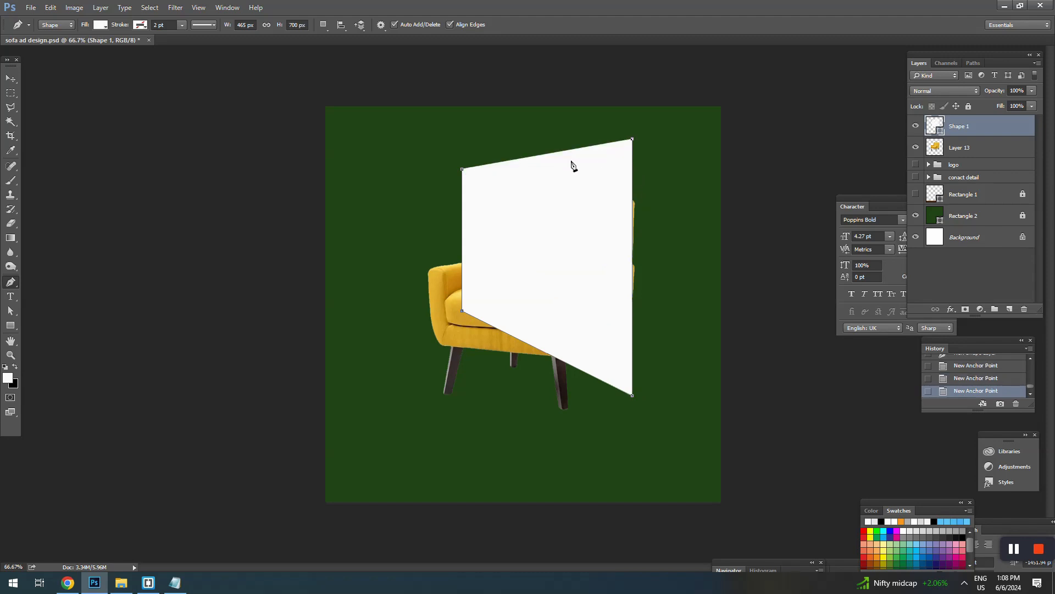
pyautogui.click(463, 171)
pyautogui.press('v')
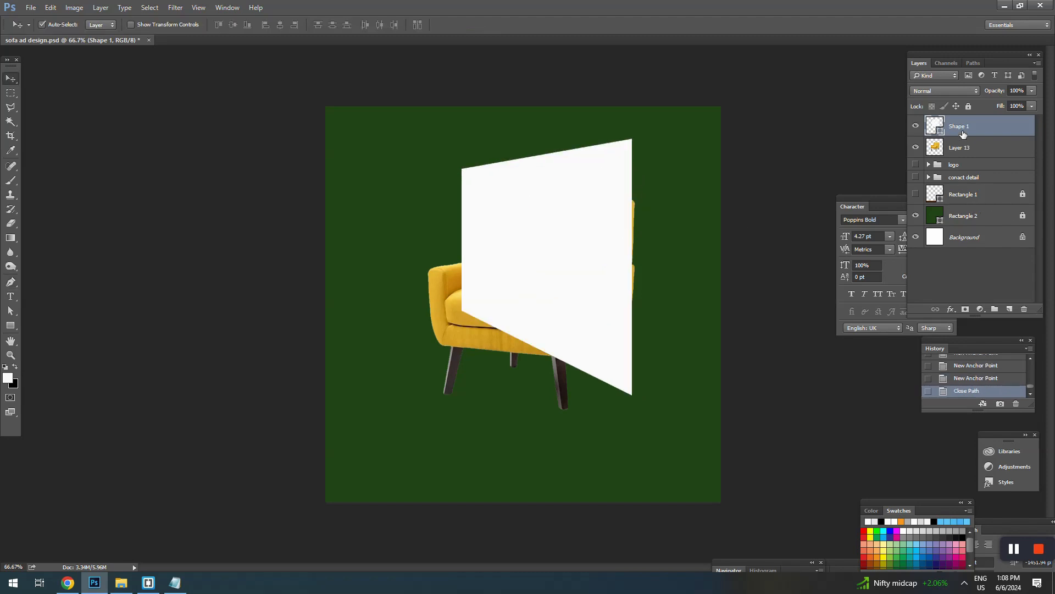
# Place the white panel behind the armchair, shifted slightly right and down, and enlarge it to about 108%.
pyautogui.moveTo(962, 134); pyautogui.dragTo(962, 158)
pyautogui.moveTo(562, 175); pyautogui.dragTo(581, 189)
pyautogui.hotkey('ctrl', 't')
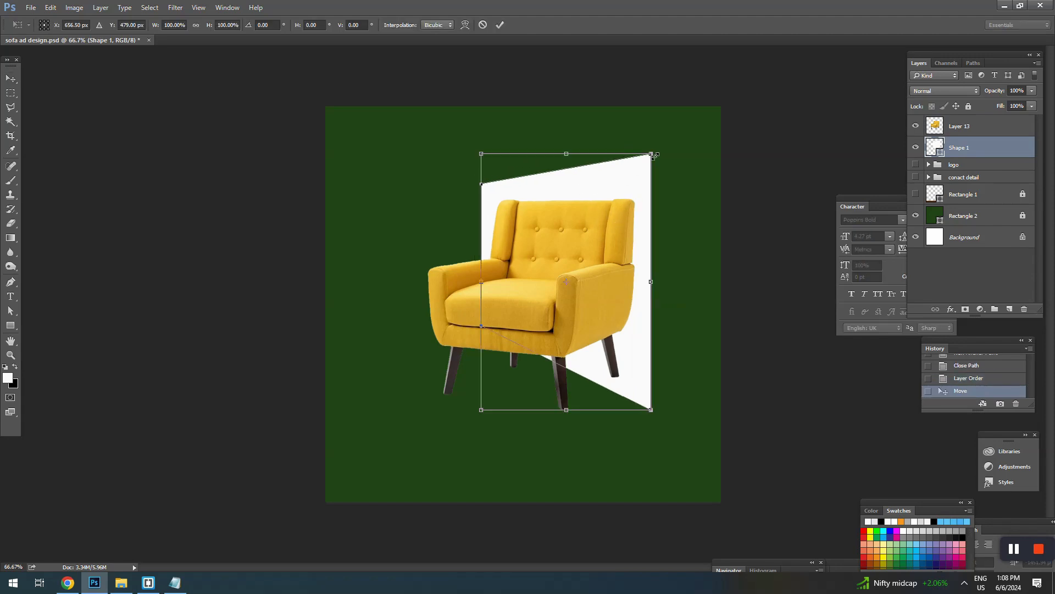
pyautogui.moveTo(656, 155); pyautogui.dragTo(658, 143)
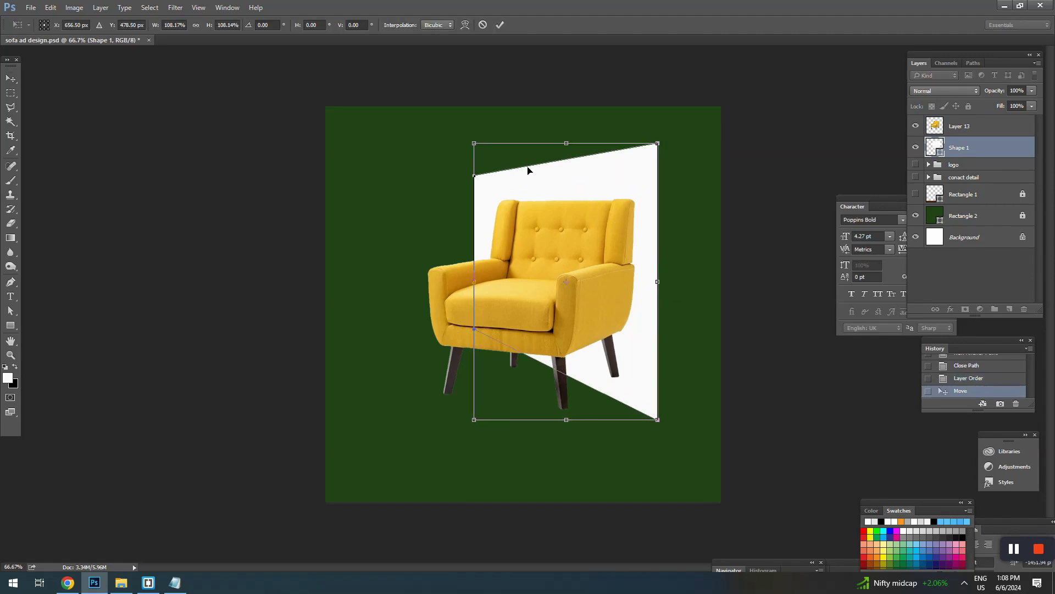
pyautogui.press('Return')
# Lower the white panel's upper-left anchor point slightly to steepen its top edge, and select the armchair layer.
pyautogui.press('a')
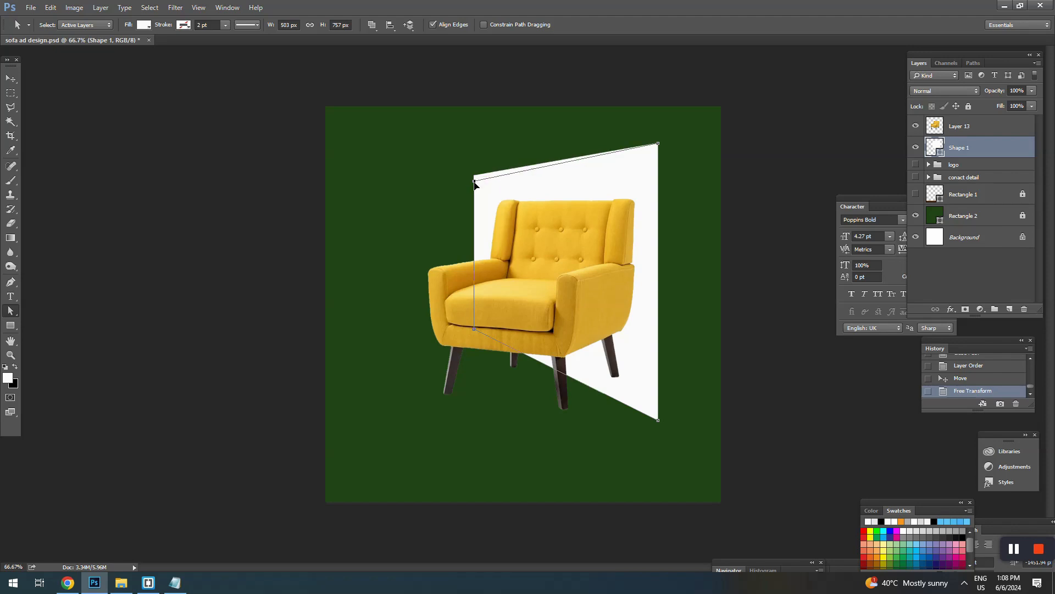
pyautogui.moveTo(475, 181); pyautogui.dragTo(474, 187)
pyautogui.press('v')
pyautogui.click(606, 295)
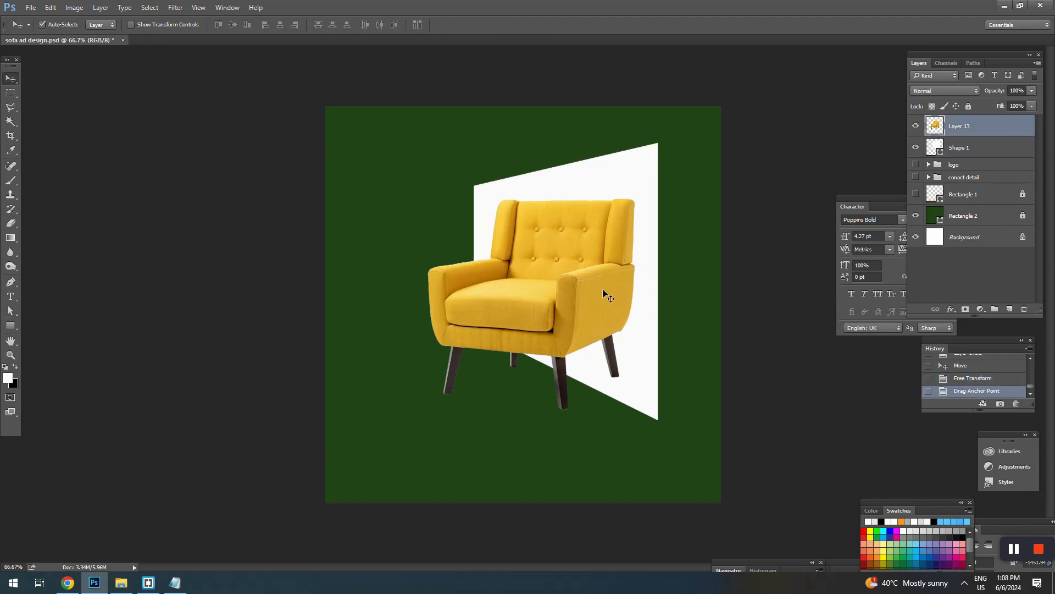
# Open the living-room line drawing as a separate document and select the whole drawing above its stock-photo banner.
pyautogui.click(10, 93)
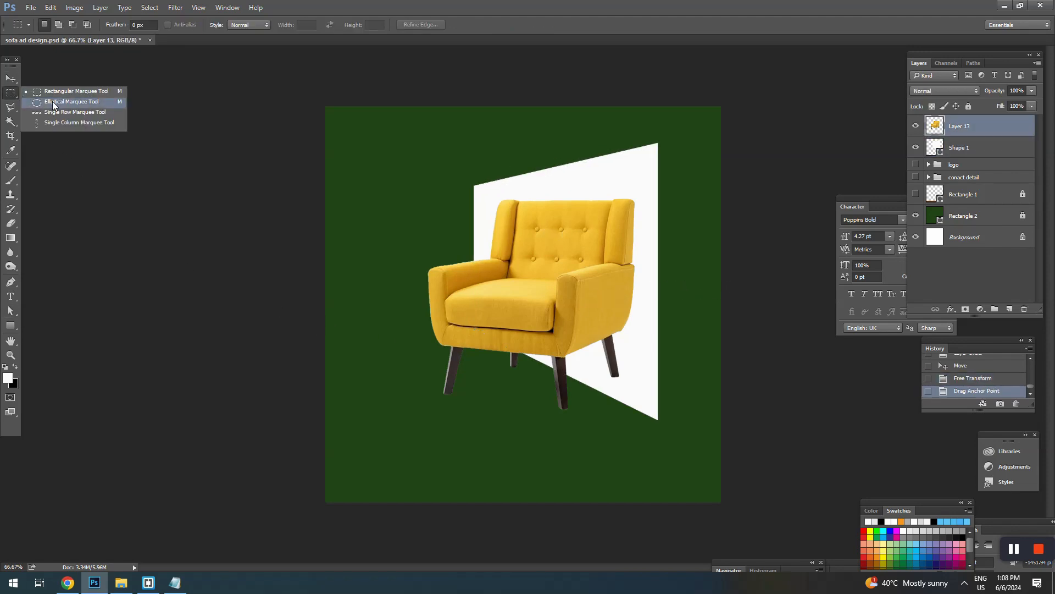
pyautogui.click(4, 81)
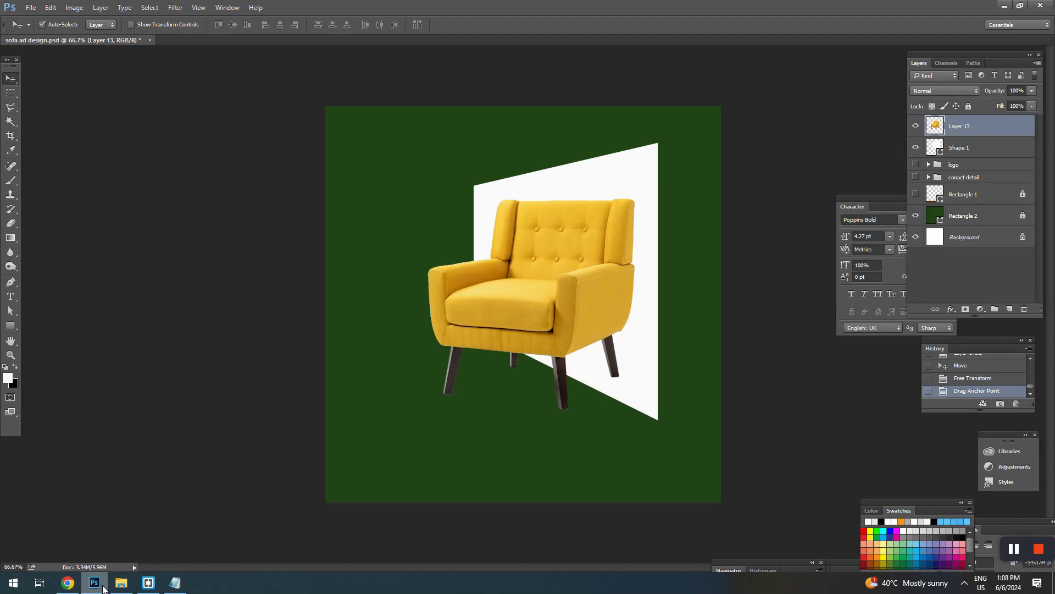
pyautogui.click(121, 582)
pyautogui.moveTo(327, 292)
pyautogui.mouseDown()
pyautogui.moveTo(512, 78)
pyautogui.moveTo(513, 40)
pyautogui.mouseUp()
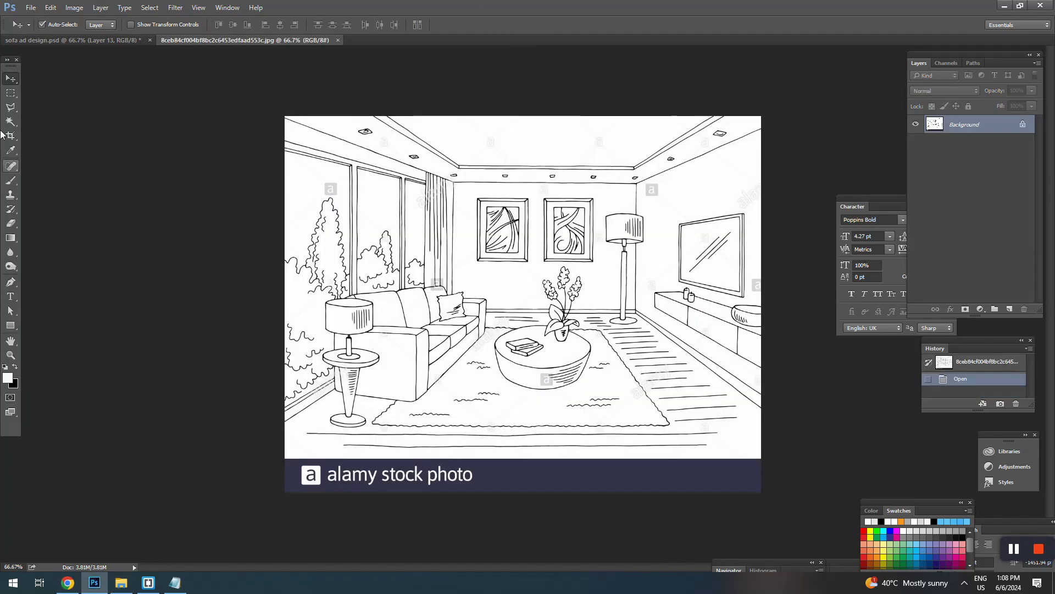
pyautogui.click(11, 92)
pyautogui.moveTo(284, 116); pyautogui.dragTo(765, 459)
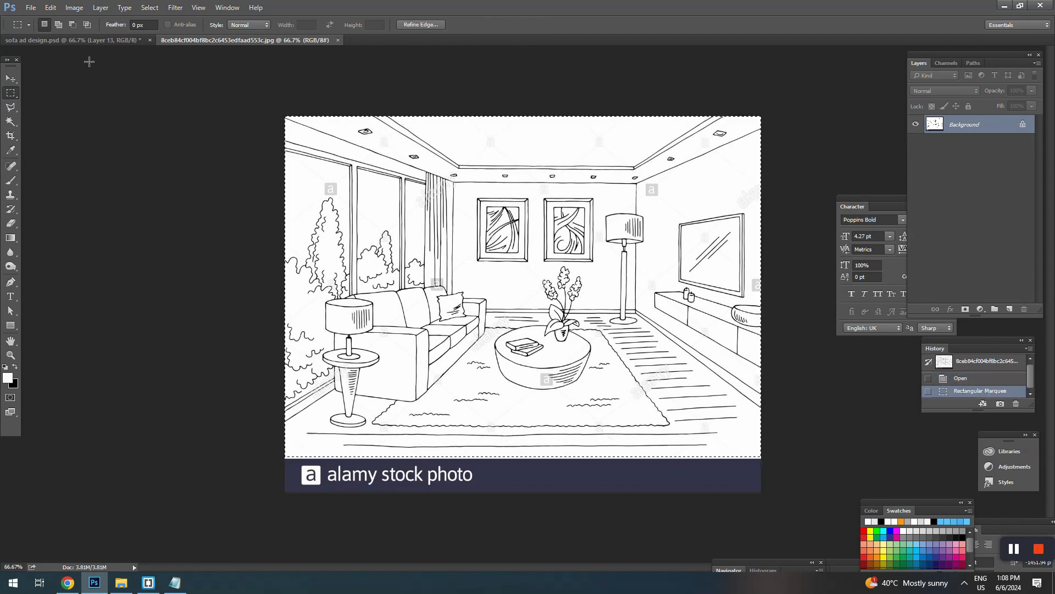
# Paste the room drawing directly above the green background, centre it horizontally, and stretch it to about 116% height to fill the canvas.
pyautogui.click(71, 40)
pyautogui.press('v')
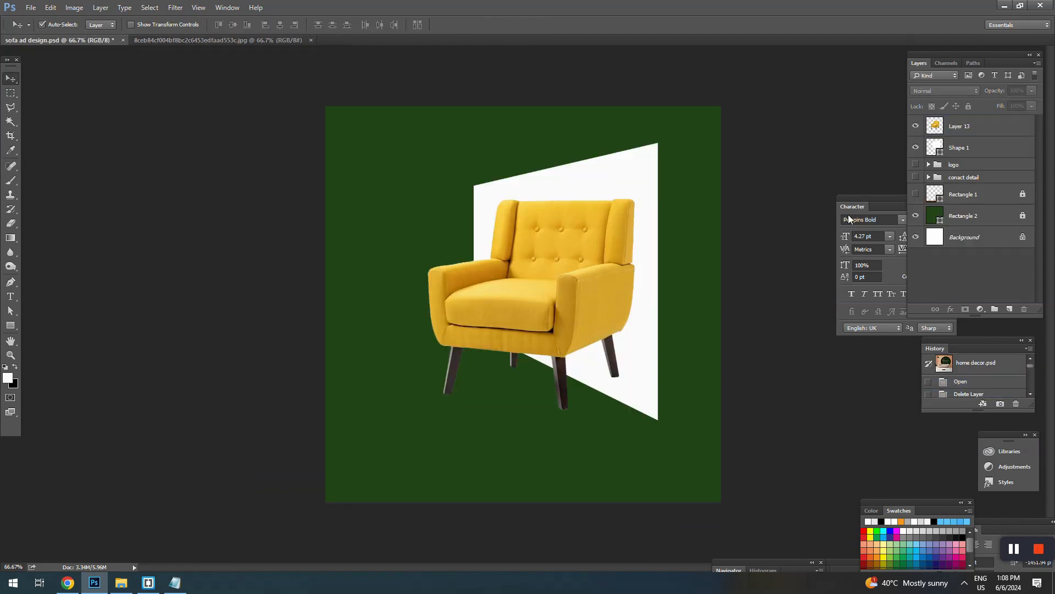
pyautogui.click(991, 219)
pyautogui.hotkey('ctrl', 'v')
pyautogui.hotkey('ctrl', 't')
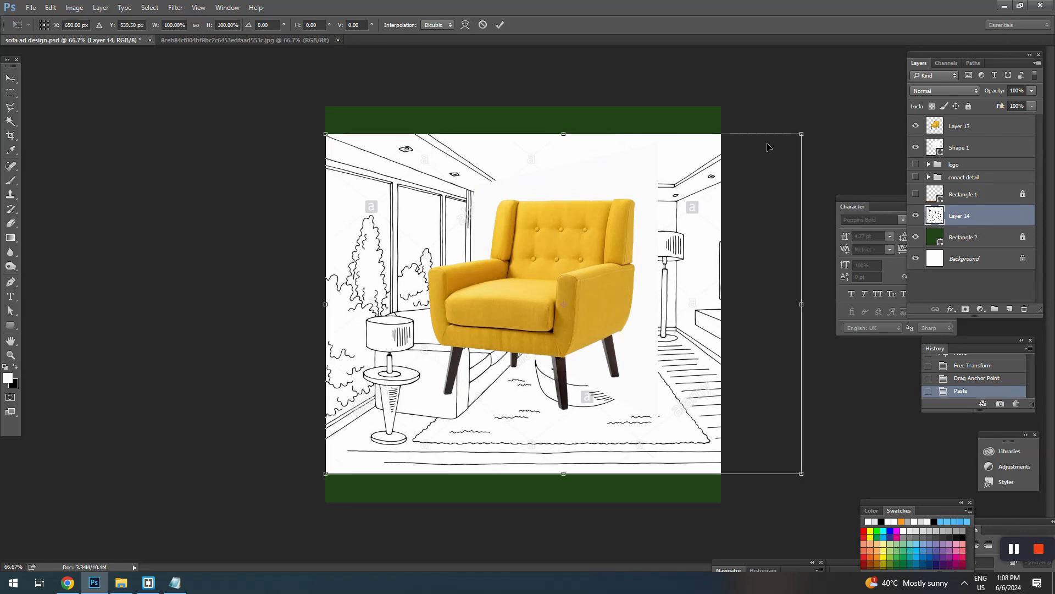
pyautogui.moveTo(563, 133); pyautogui.dragTo(563, 106)
pyautogui.moveTo(701, 363); pyautogui.dragTo(675, 363)
pyautogui.press('Return')
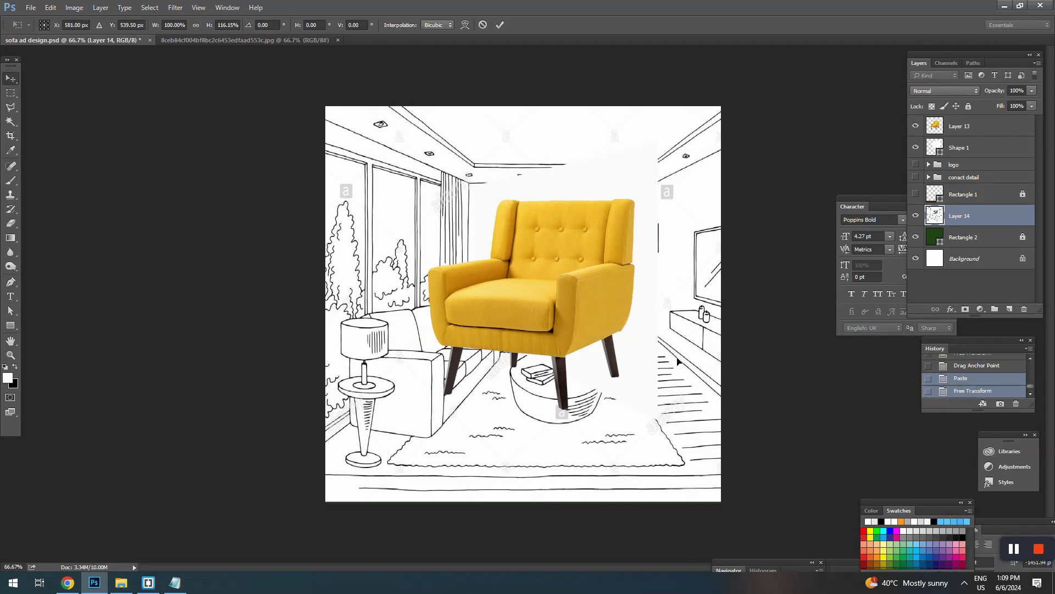
# Set the room drawing layer's blend mode to Darker Color and its opacity to 32%.
pyautogui.click(949, 88)
pyautogui.press('Down')
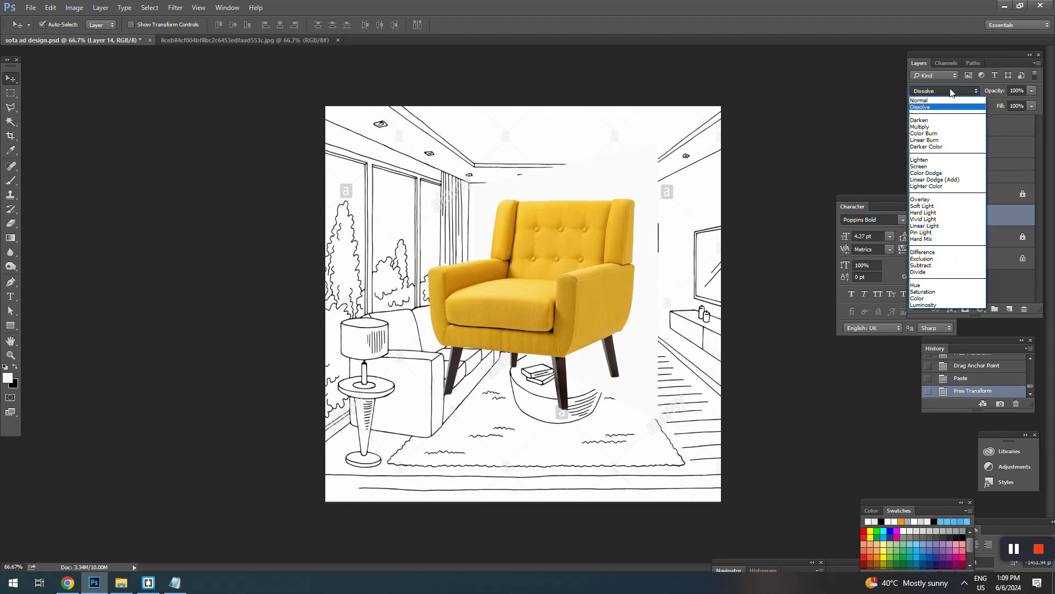
pyautogui.press('Down')
pyautogui.press('Up')
pyautogui.press('Return')
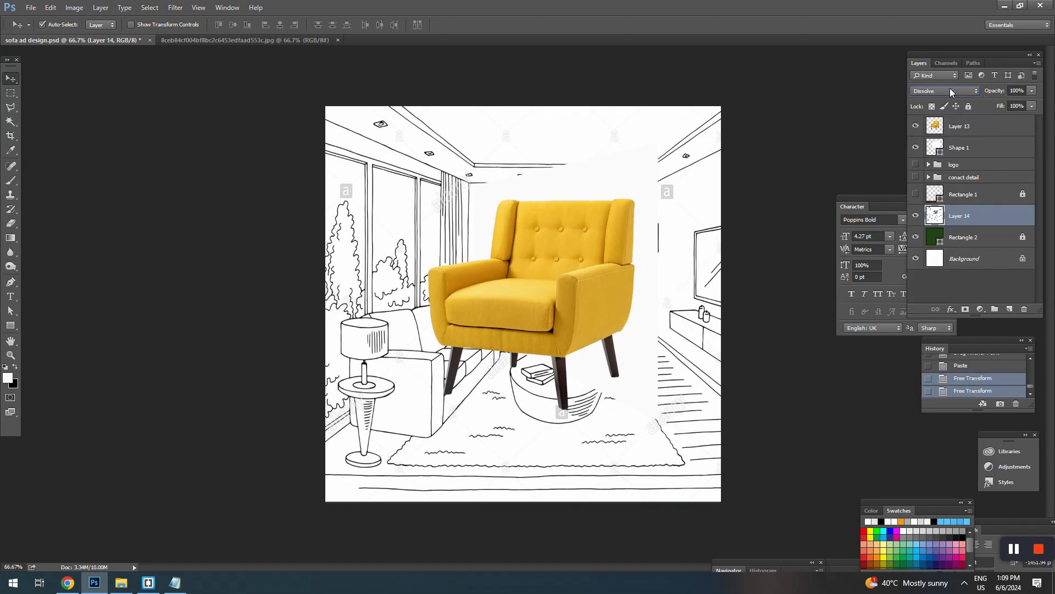
pyautogui.press('Down')
pyautogui.press('Down')
pyautogui.press('Down')
pyautogui.press('Down')
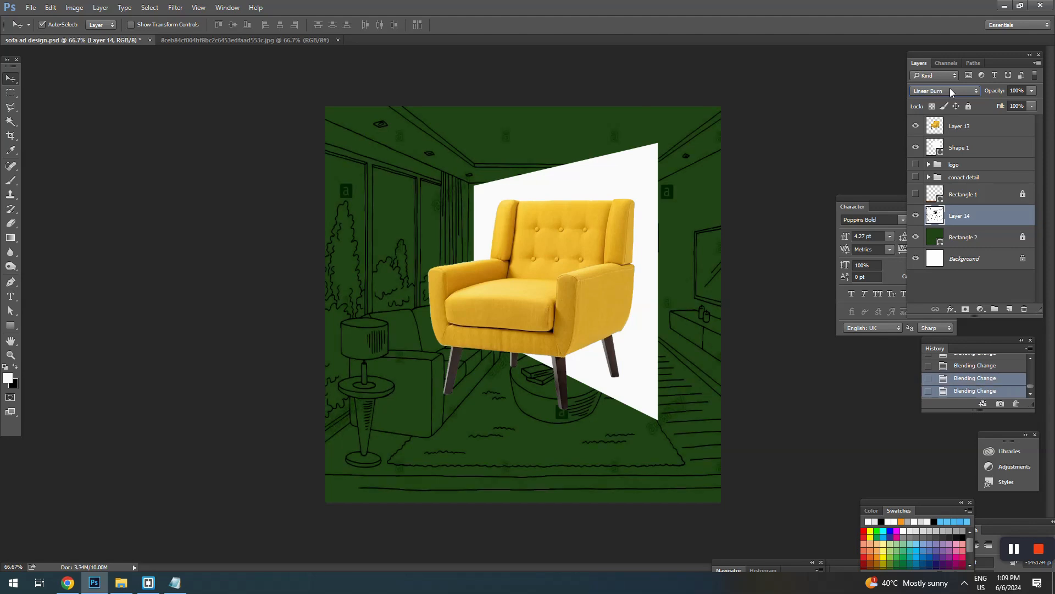
pyautogui.press('Down')
pyautogui.press('Down')
pyautogui.press('Up')
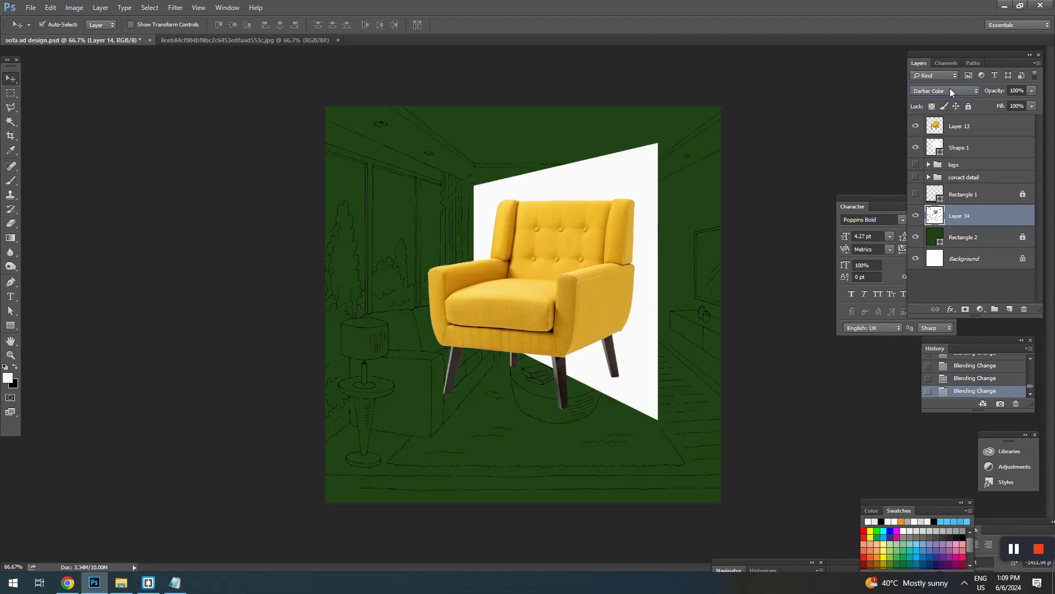
pyautogui.moveTo(998, 90); pyautogui.dragTo(985, 88)
# Squash the room drawing to about 77% height from its lower edge, nudge it slightly up and right, and set its opacity to 38%.
pyautogui.hotkey('ctrl', 't')
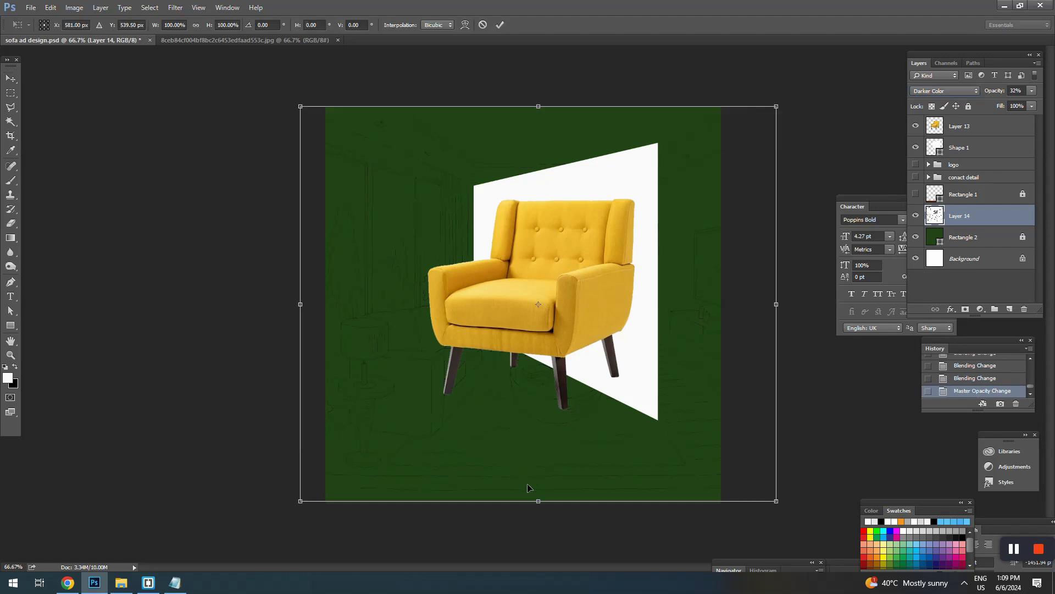
pyautogui.moveTo(538, 499); pyautogui.dragTo(537, 410)
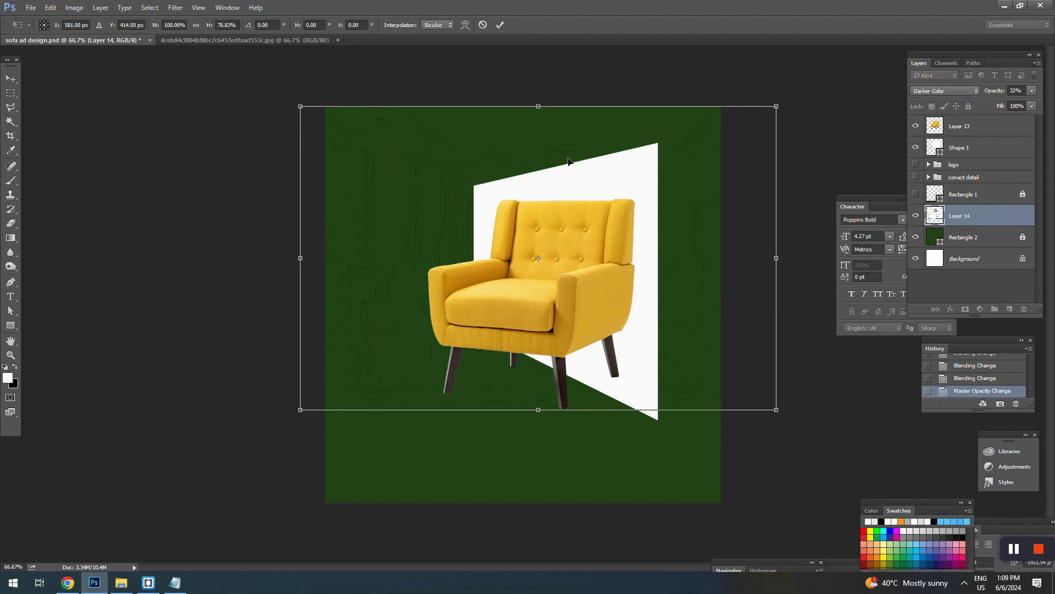
pyautogui.press('Return')
pyautogui.moveTo(388, 249); pyautogui.dragTo(397, 238)
pyautogui.moveTo(996, 92); pyautogui.dragTo(993, 92)
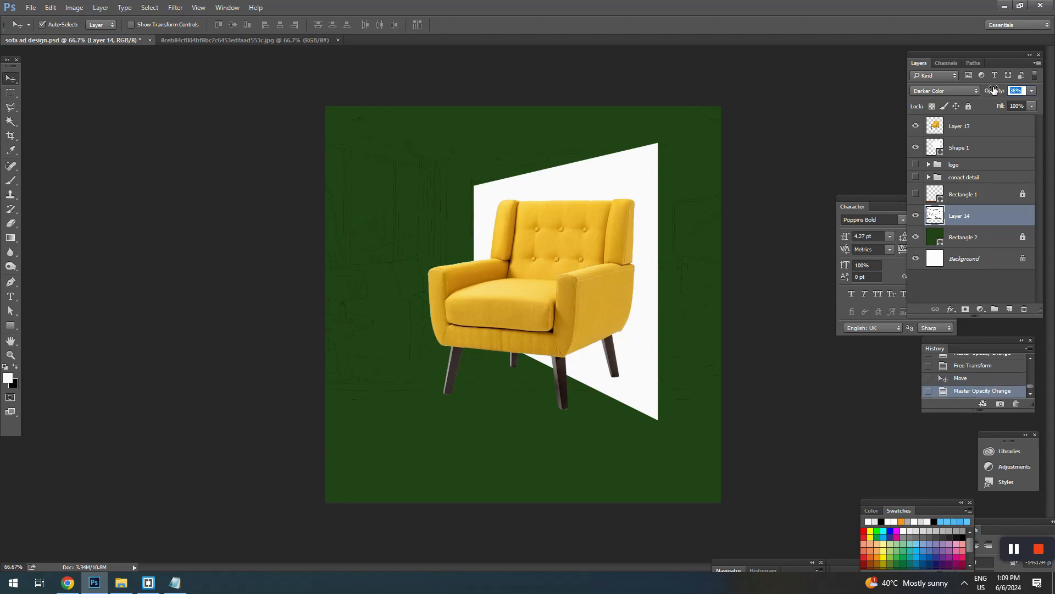
# Apply a Gaussian Blur with a radius of 0.4 pixels to the room drawing and lock its layer.
pyautogui.click(173, 8)
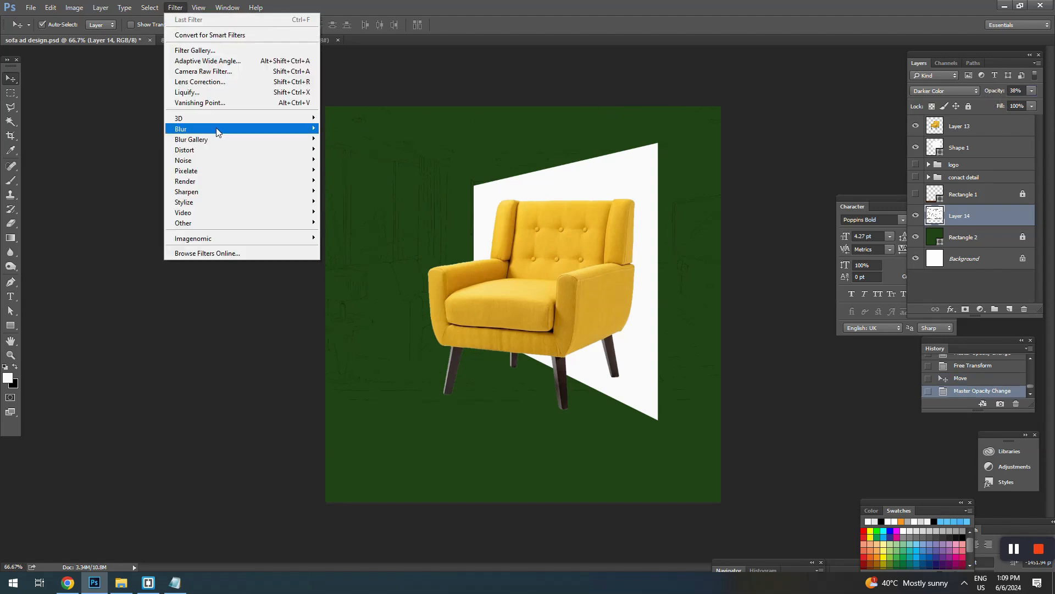
pyautogui.moveTo(225, 135)
pyautogui.click(349, 169)
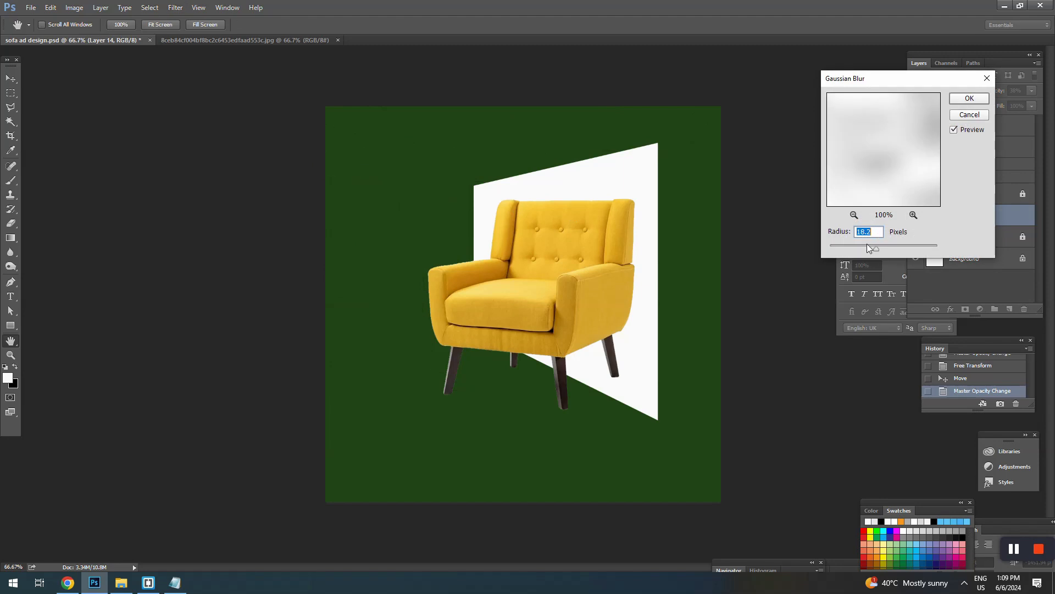
pyautogui.moveTo(876, 248); pyautogui.dragTo(816, 252)
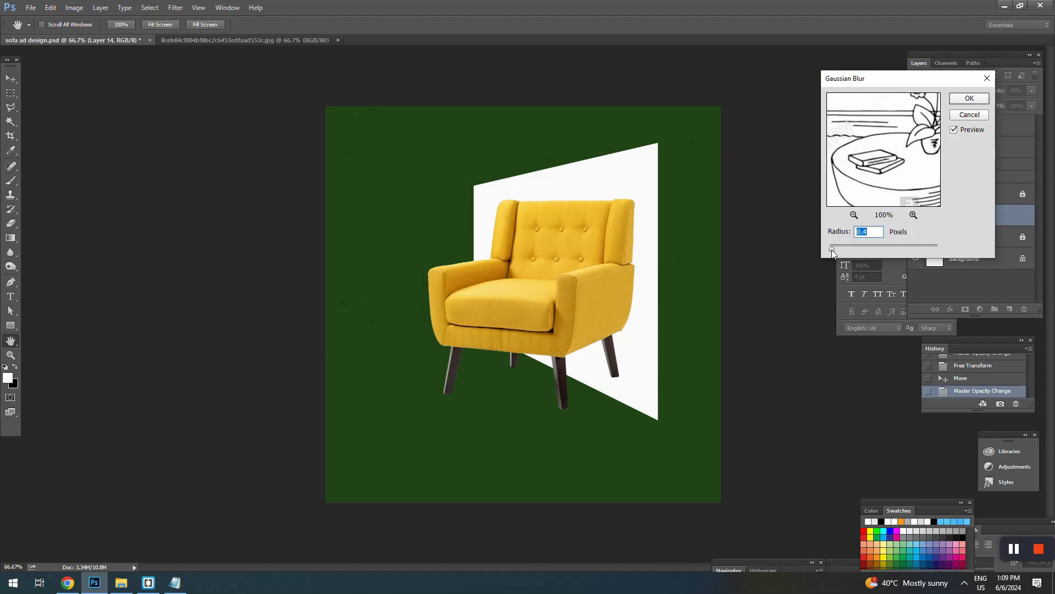
pyautogui.click(970, 98)
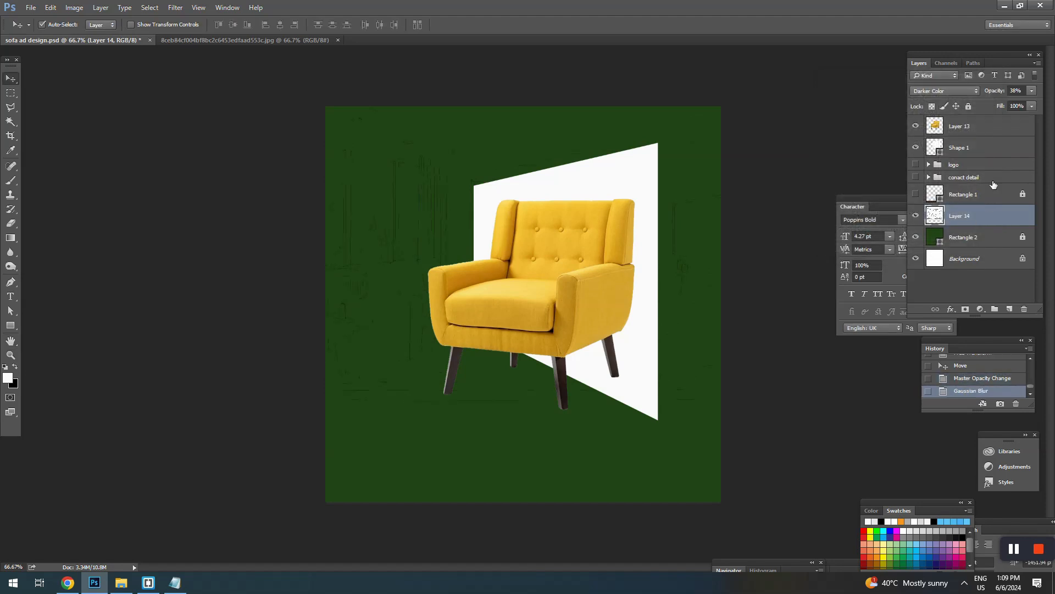
pyautogui.click(969, 106)
# Make a circular selection over the armchair, fill it with black on a new layer above the armchair, and deselect.
pyautogui.click(572, 280)
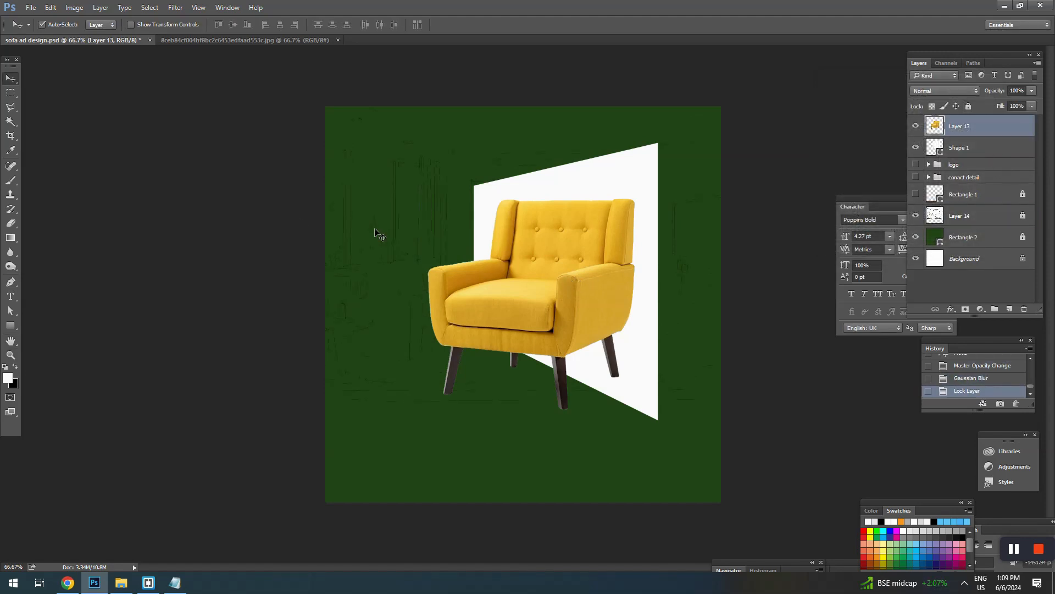
pyautogui.click(11, 93)
pyautogui.rightClick(10, 93)
pyautogui.click(55, 104)
pyautogui.moveTo(352, 101); pyautogui.dragTo(569, 318)
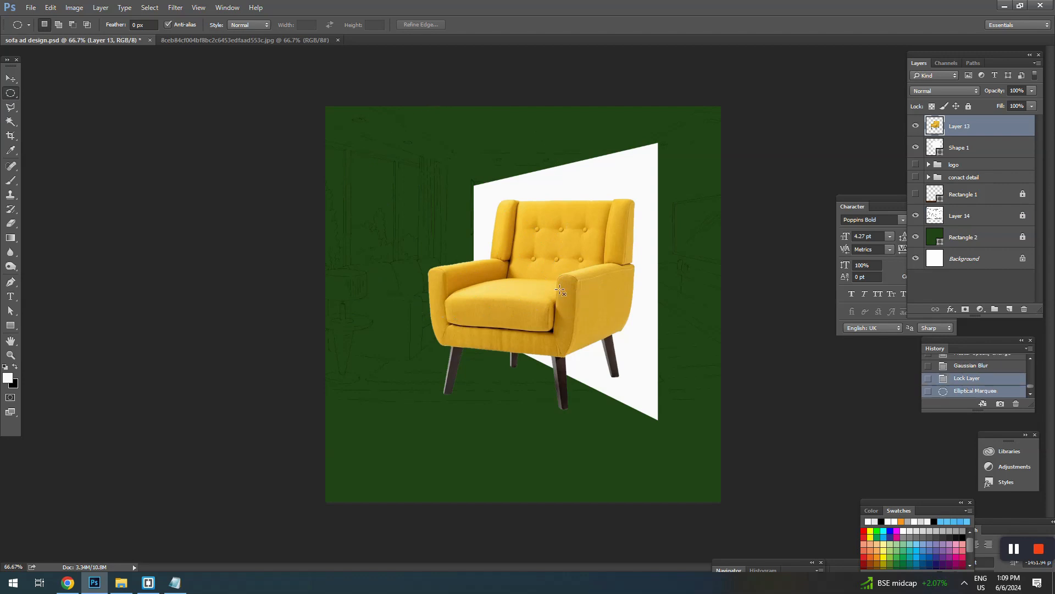
pyautogui.moveTo(439, 156); pyautogui.dragTo(496, 235)
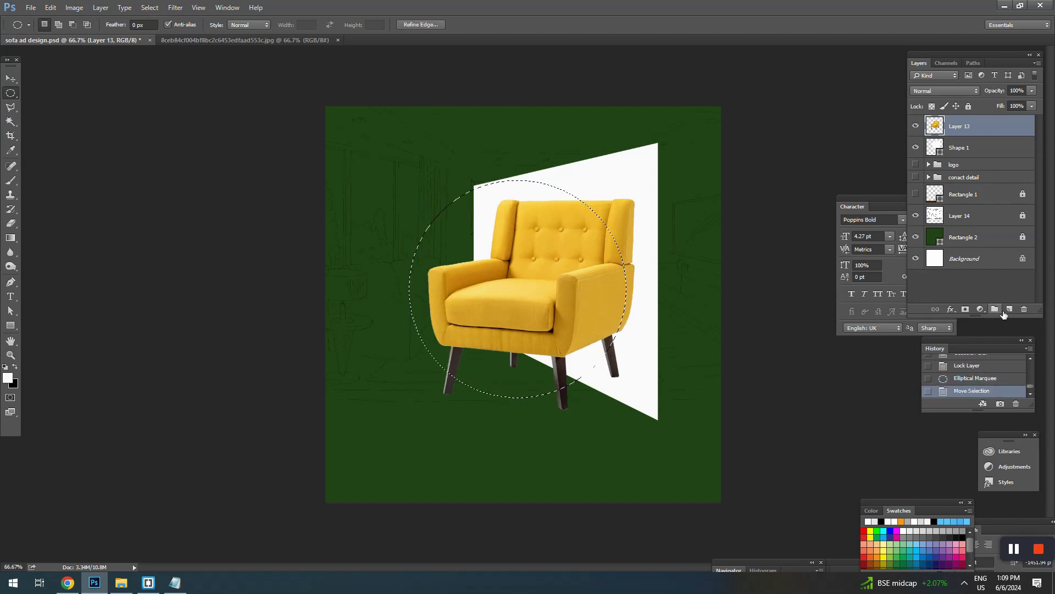
pyautogui.click(1010, 309)
pyautogui.hotkey('ctrl', 'BackSpace')
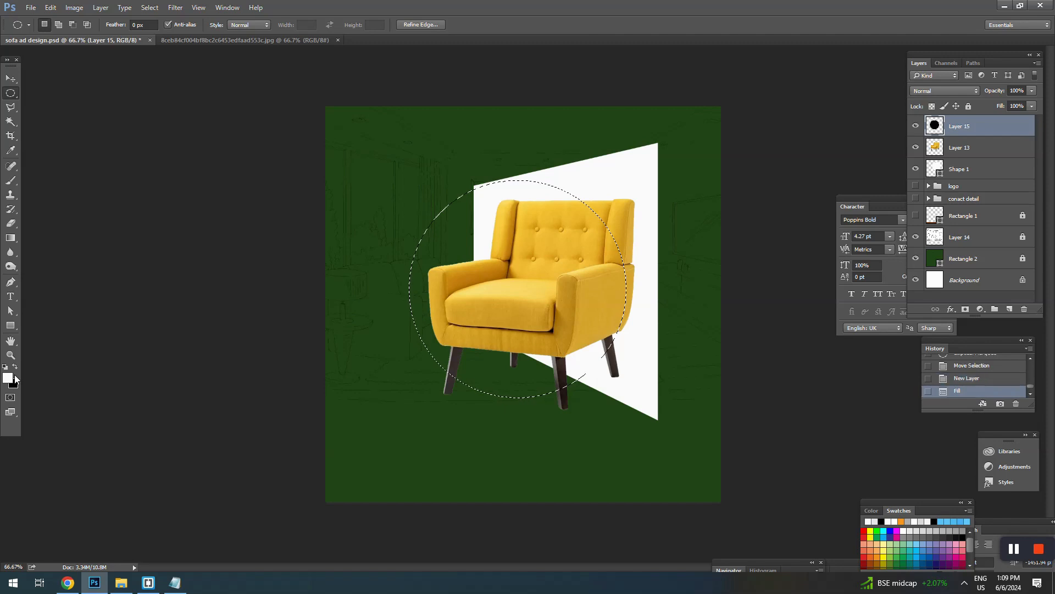
pyautogui.hotkey('ctrl', 'd')
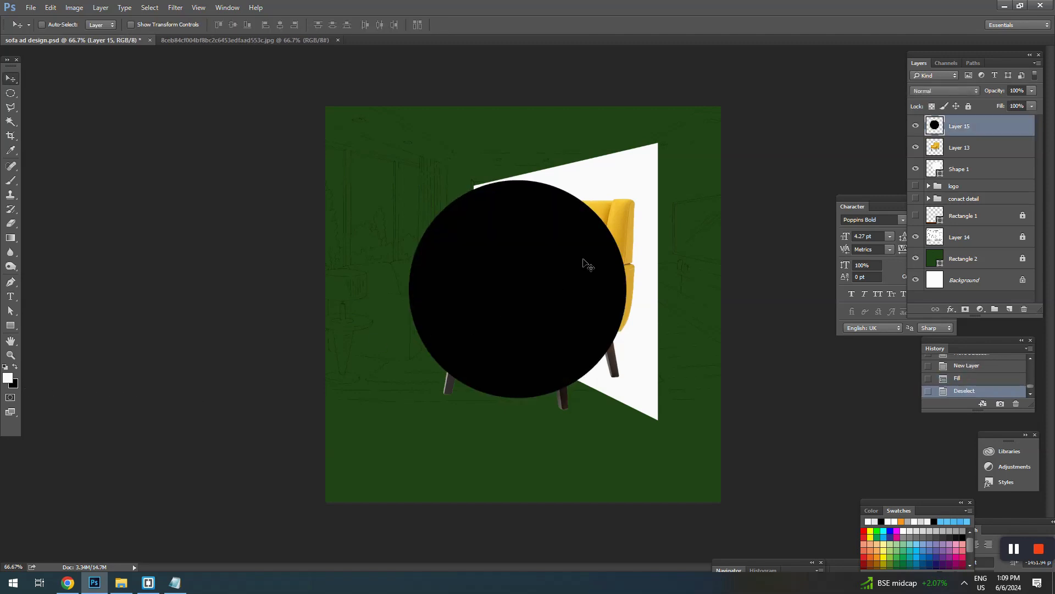
# Shrink the black circle to about 81% and soften it with a Gaussian Blur of 131.9 pixels radius.
pyautogui.hotkey('ctrl', 't')
pyautogui.moveTo(624, 180); pyautogui.dragTo(564, 239)
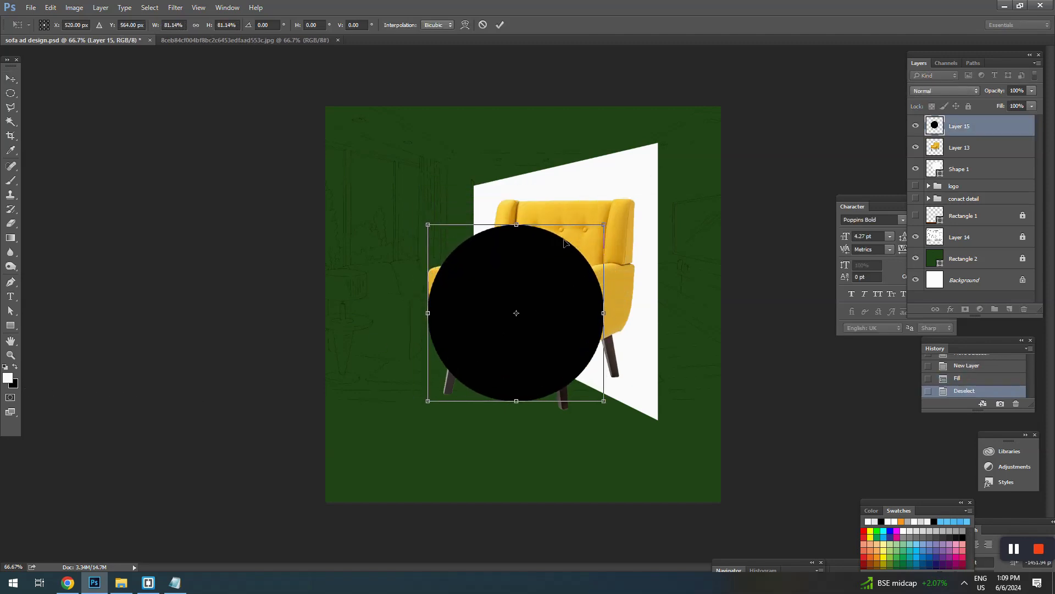
pyautogui.press('Return')
pyautogui.click(176, 8)
pyautogui.moveTo(231, 128)
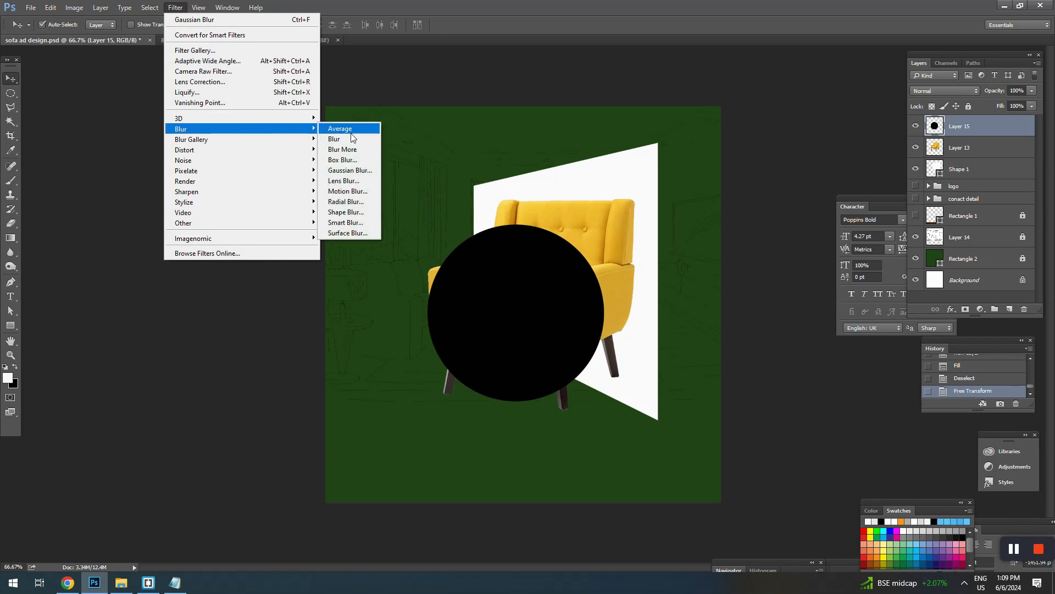
pyautogui.click(349, 172)
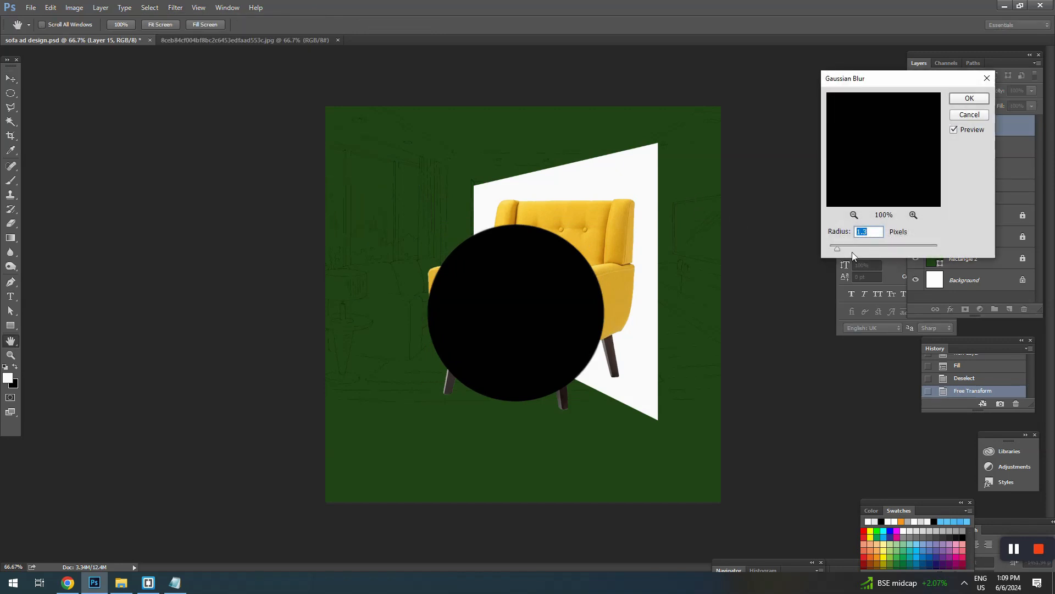
pyautogui.moveTo(852, 250); pyautogui.dragTo(889, 243)
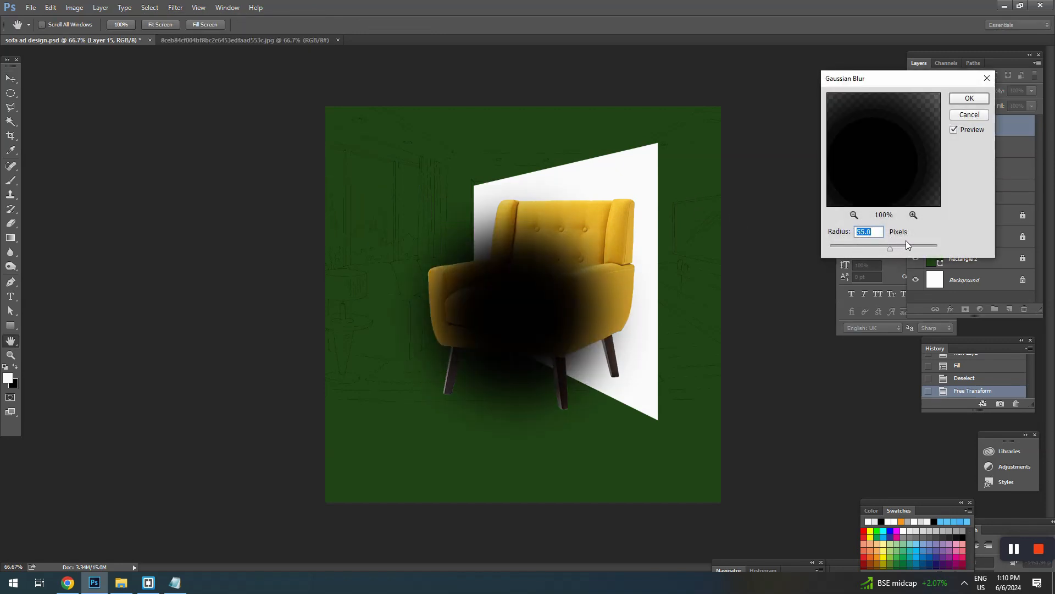
pyautogui.click(905, 246)
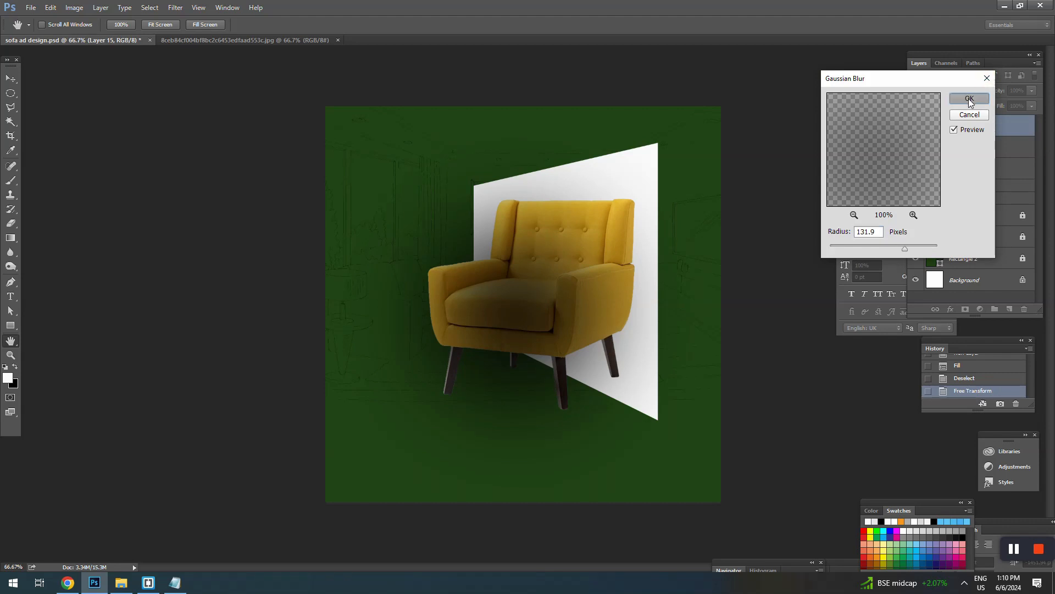
pyautogui.click(969, 100)
# Flatten the blurred circle into a floor shadow under the armchair's legs, scaled to about 92% width and 12% height.
pyautogui.hotkey('ctrl', 't')
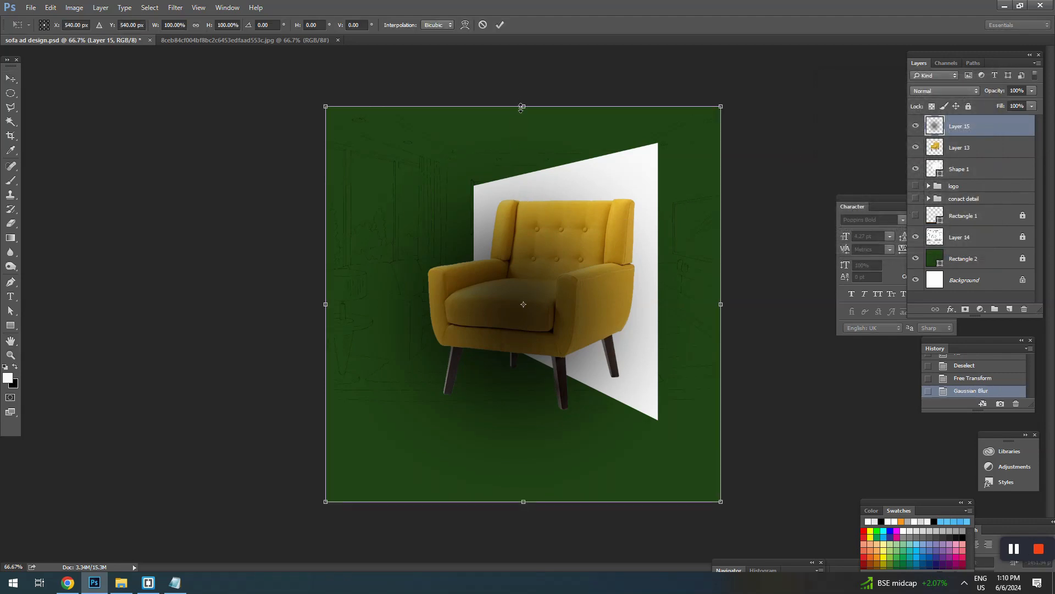
pyautogui.moveTo(522, 107); pyautogui.dragTo(558, 440)
pyautogui.moveTo(558, 474); pyautogui.dragTo(561, 386)
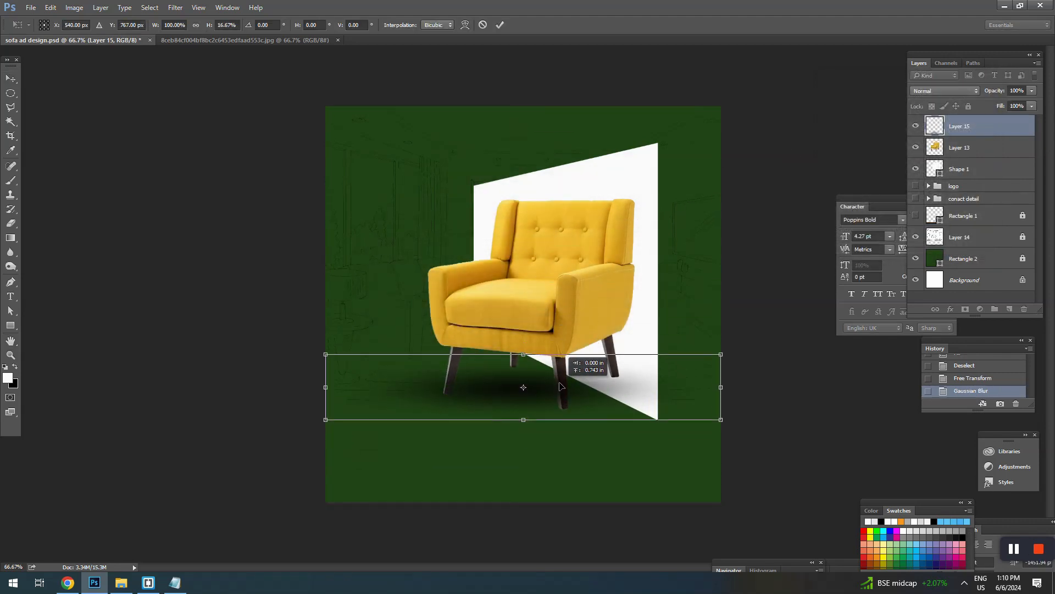
pyautogui.moveTo(323, 425); pyautogui.dragTo(358, 415)
pyautogui.moveTo(543, 418); pyautogui.dragTo(544, 410)
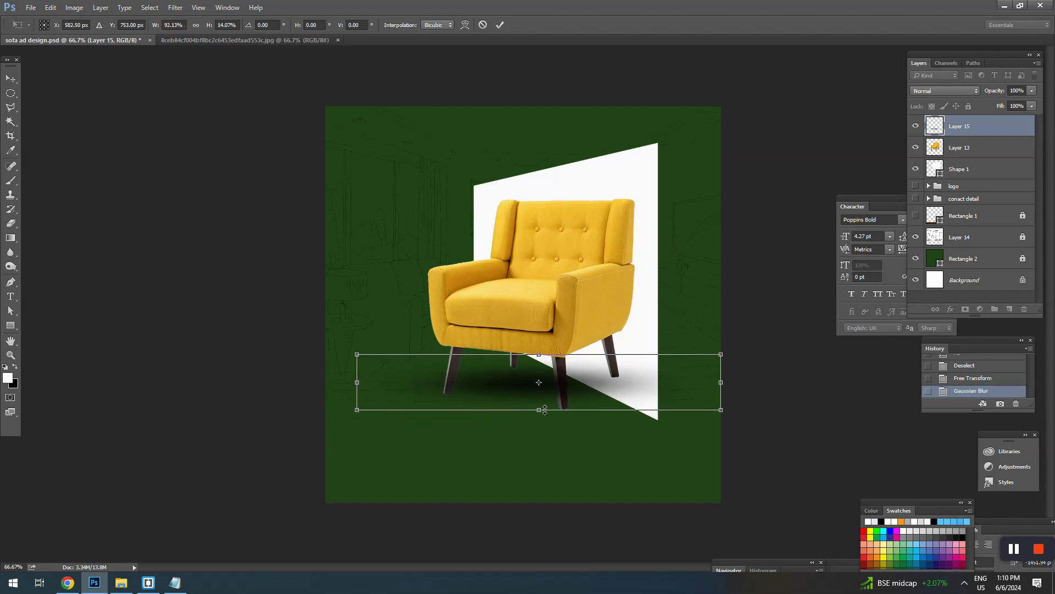
pyautogui.moveTo(541, 348); pyautogui.dragTo(541, 356)
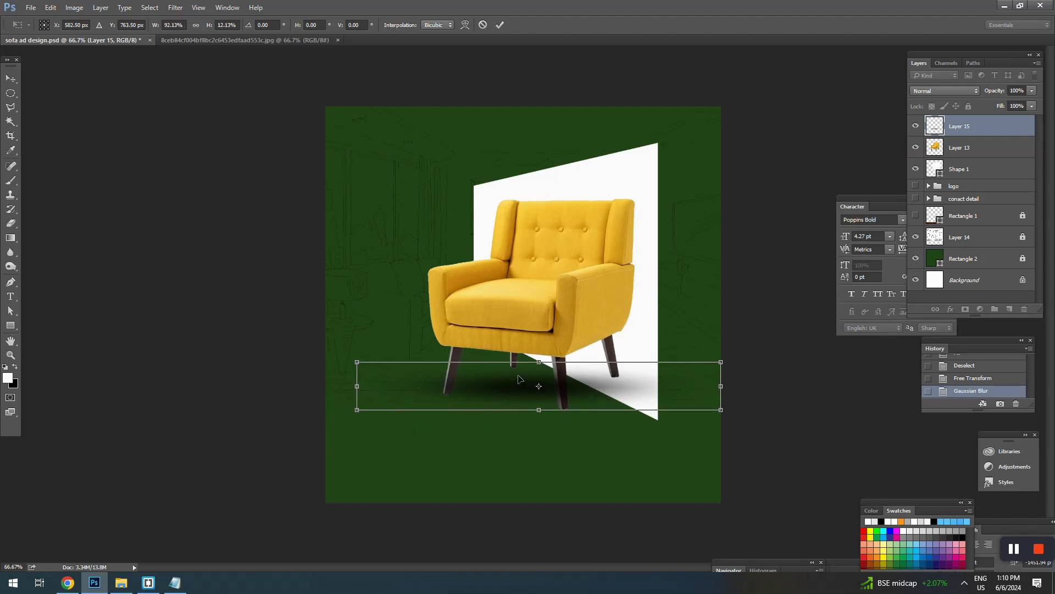
pyautogui.press('Return')
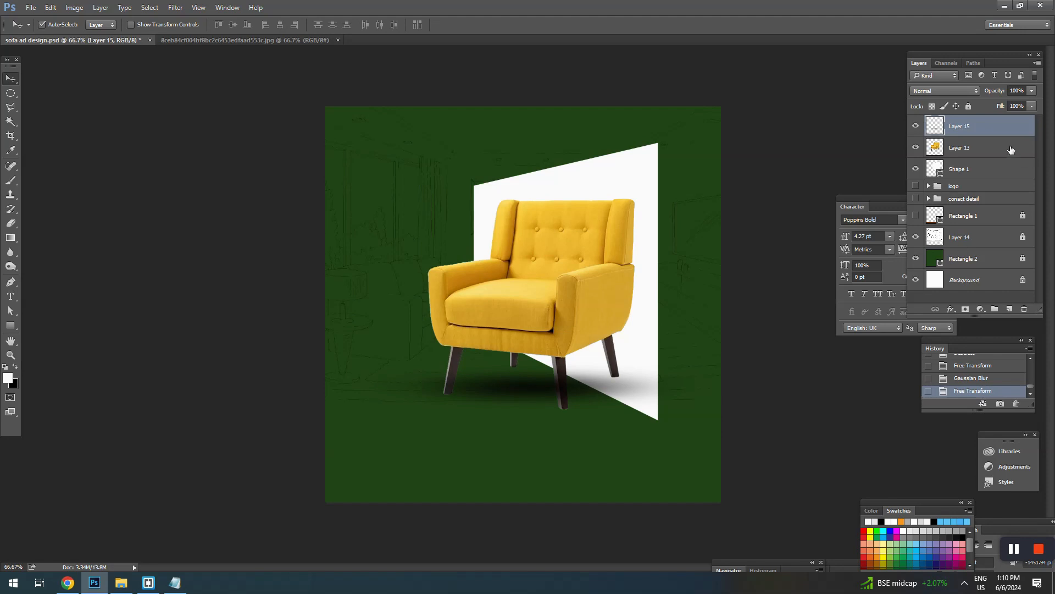
# Place the floor shadow layer beneath the armchair layer, raise it slightly towards the legs, and scale it to about 74%.
pyautogui.moveTo(963, 131)
pyautogui.mouseDown()
pyautogui.moveTo(969, 183)
pyautogui.moveTo(959, 138)
pyautogui.mouseUp()
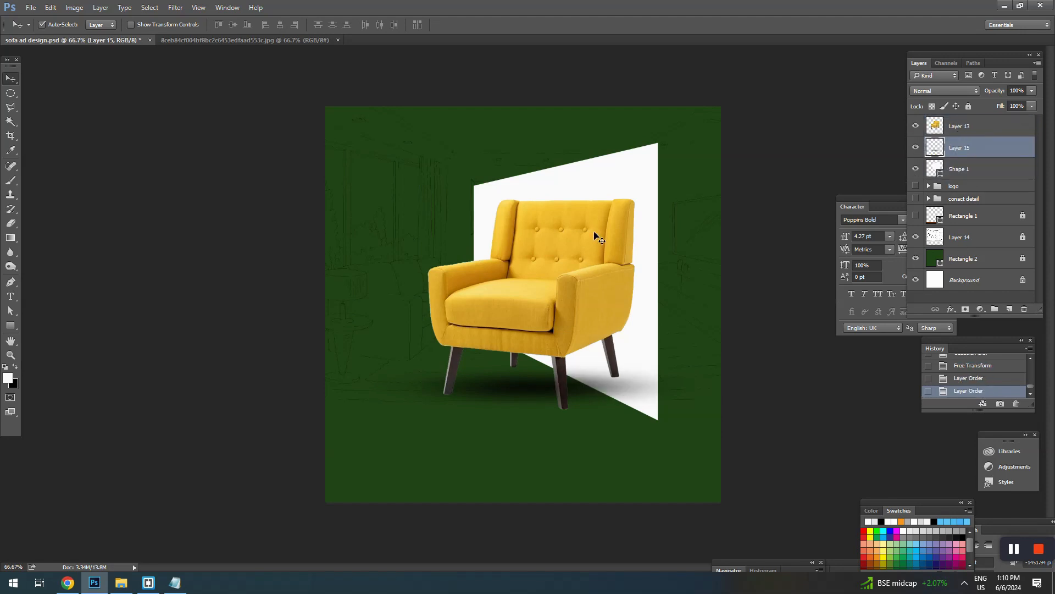
pyautogui.moveTo(508, 389); pyautogui.dragTo(500, 374)
pyautogui.hotkey('ctrl', 't')
pyautogui.moveTo(719, 348); pyautogui.dragTo(674, 358)
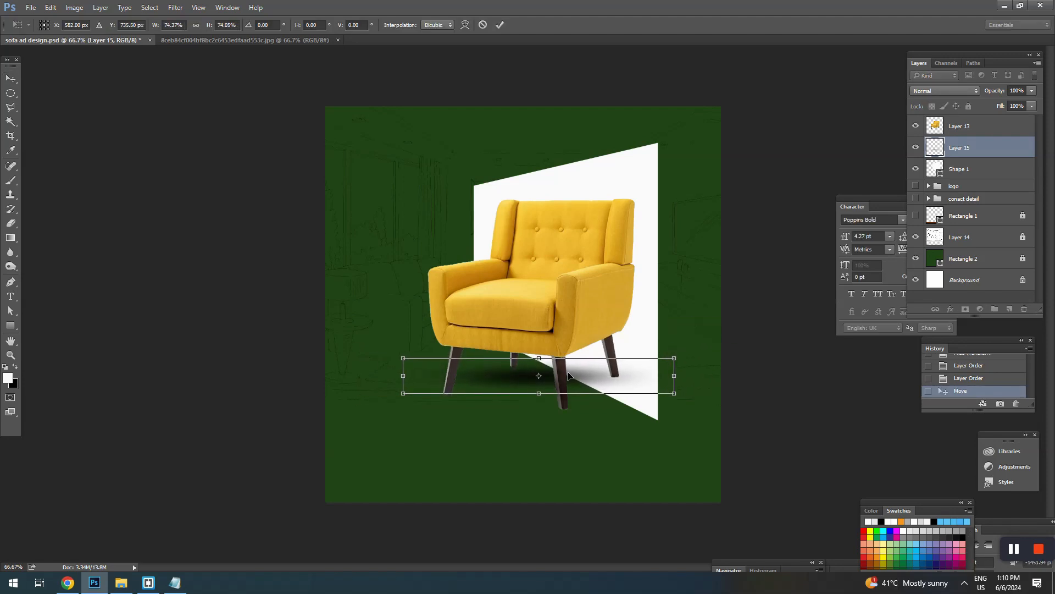
pyautogui.press('Return')
pyautogui.click(602, 294)
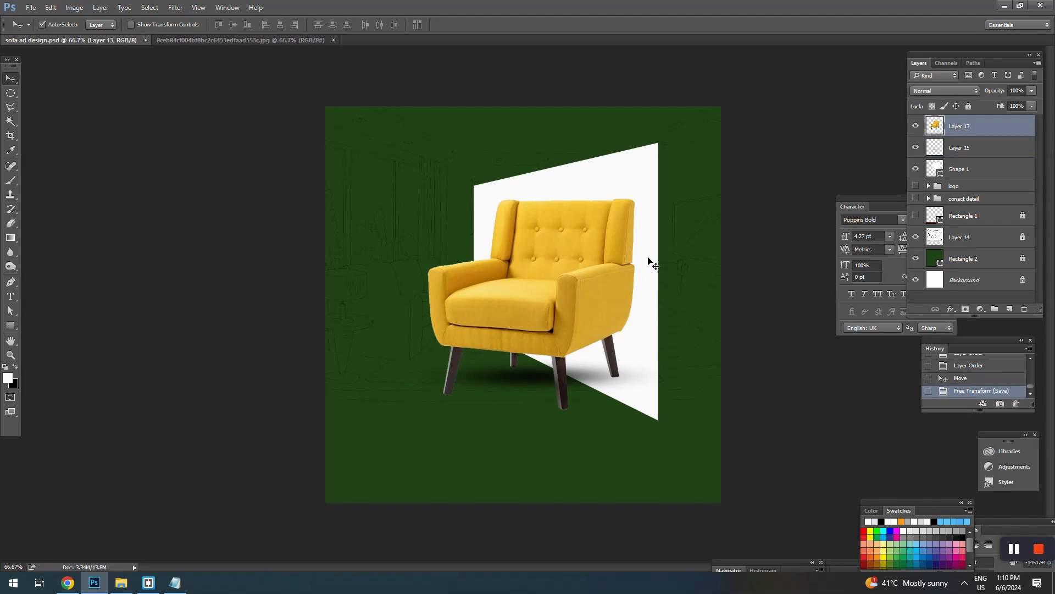
# Show the hidden logo group on the canvas and select its sofa icon together with its text.
pyautogui.click(962, 187)
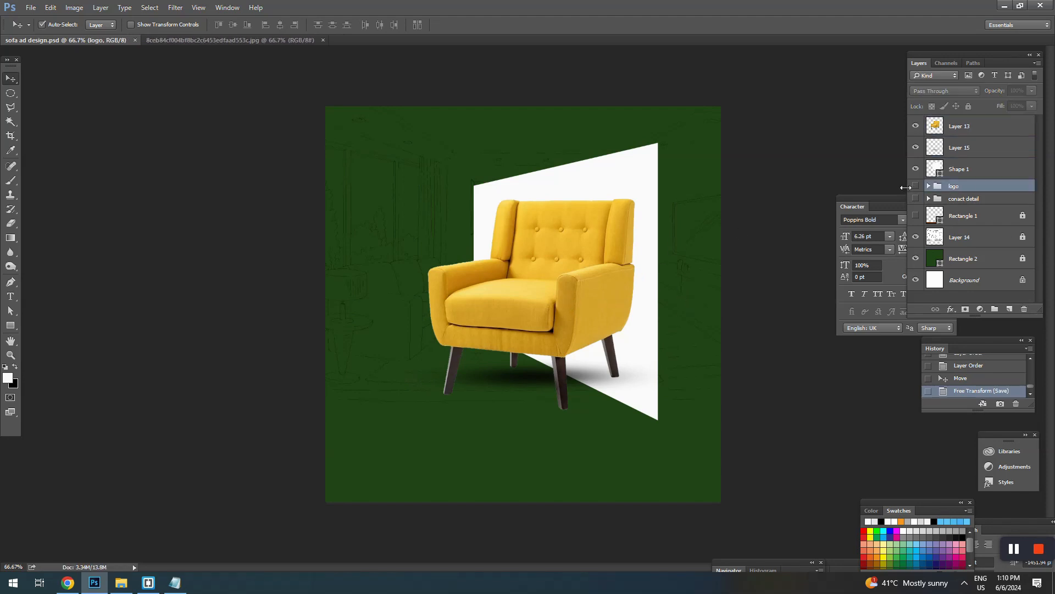
pyautogui.click(915, 186)
pyautogui.moveTo(369, 142)
pyautogui.mouseDown()
pyautogui.moveTo(360, 131)
pyautogui.moveTo(375, 132)
pyautogui.moveTo(367, 132)
pyautogui.mouseUp()
pyautogui.hotkey('ctrl', 'z')
pyautogui.keyDown('shift'); pyautogui.click(373, 163); pyautogui.keyUp('shift')
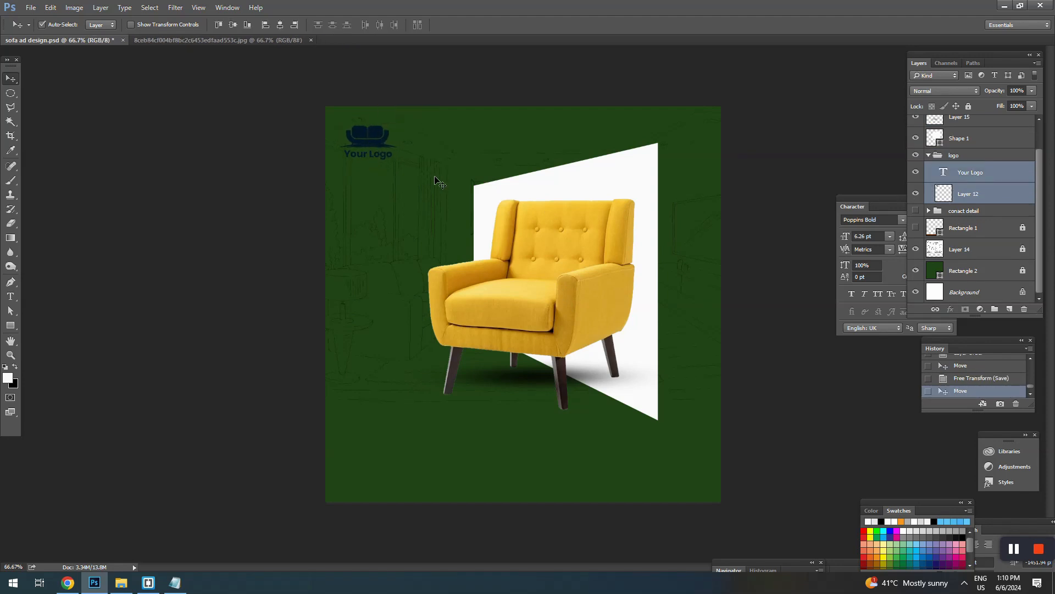
pyautogui.click(438, 183)
# Apply a white Color Overlay at 100% opacity to the logo's sofa icon layer.
pyautogui.click(367, 145)
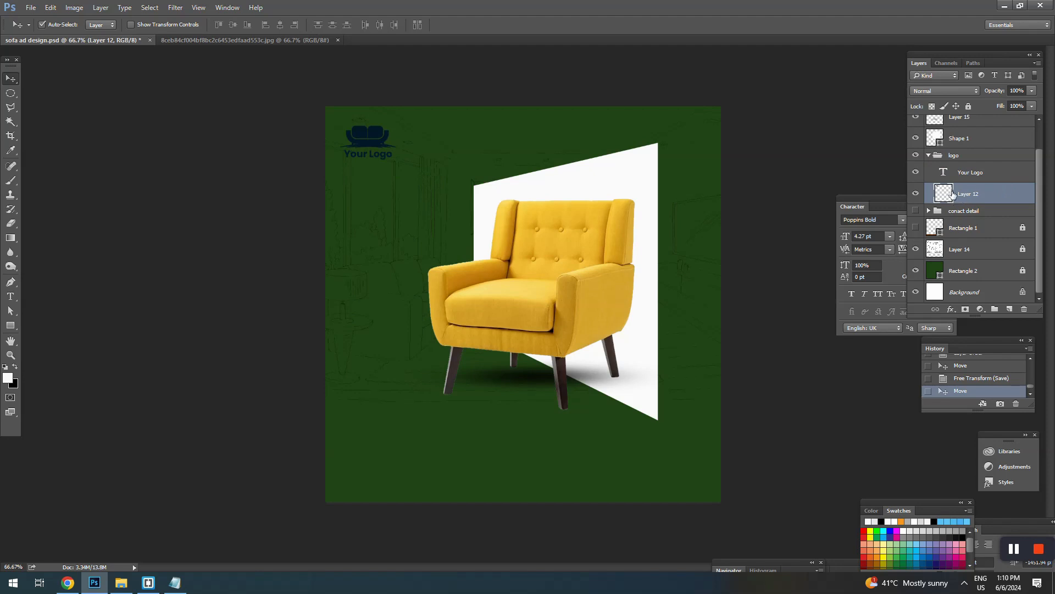
pyautogui.click(11, 92)
pyautogui.rightClick(627, 182)
pyautogui.click(667, 193)
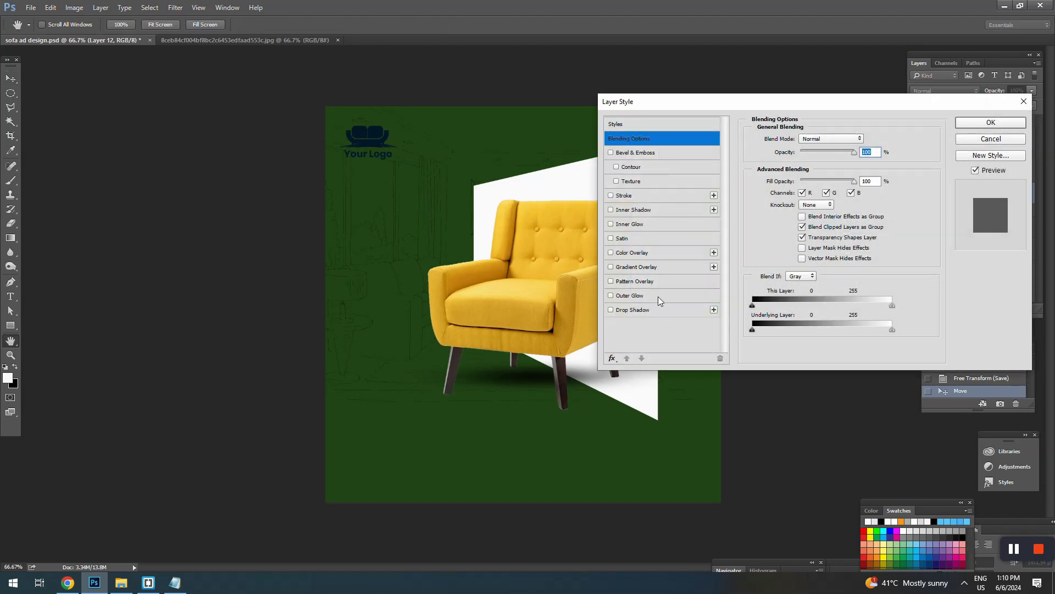
pyautogui.click(642, 254)
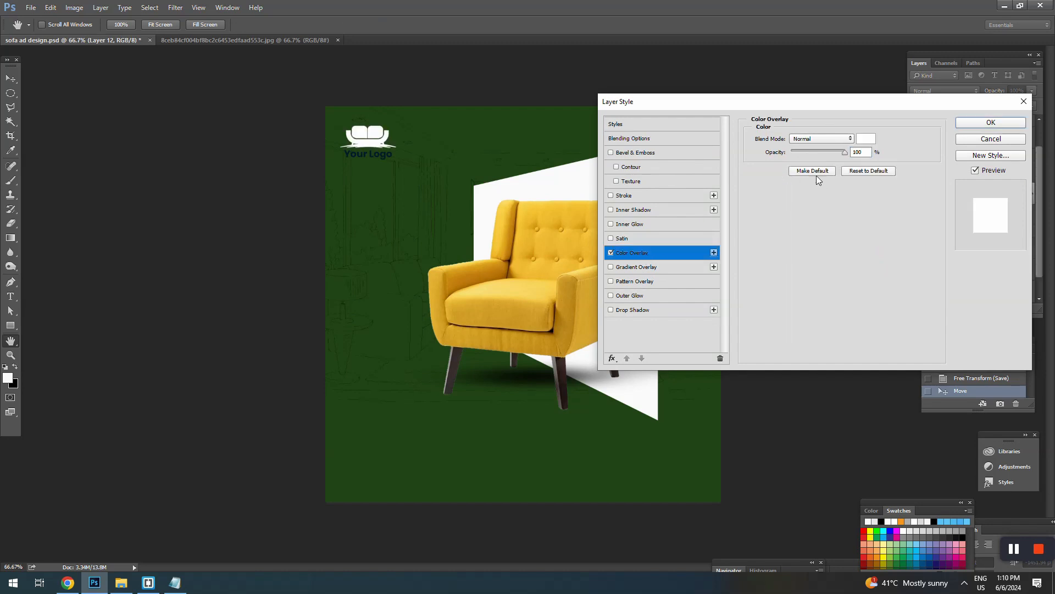
pyautogui.click(988, 126)
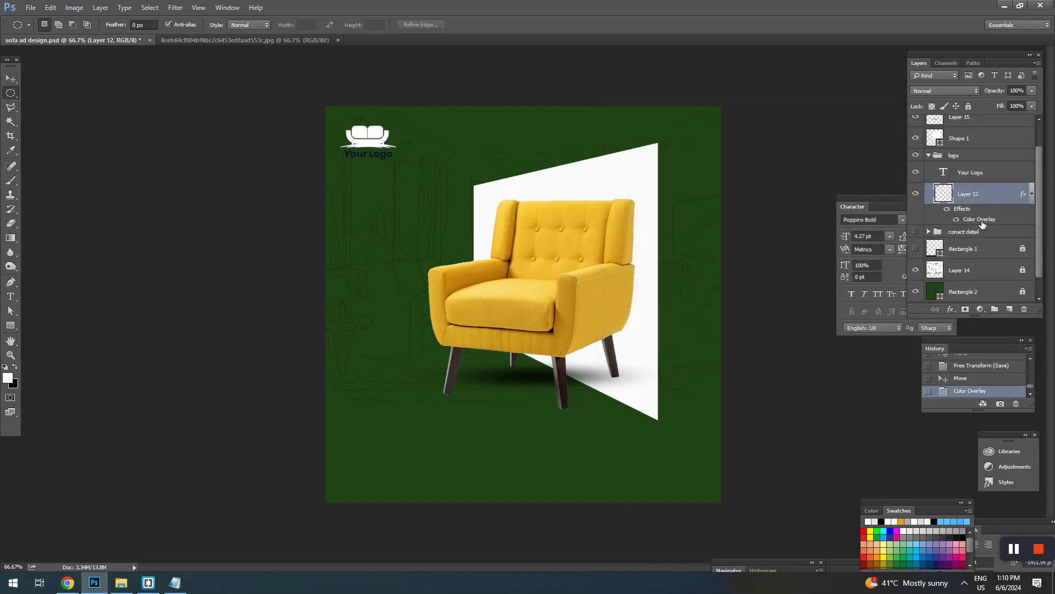
# Apply a white Color Overlay to the "Your Logo" text layer.
pyautogui.click(969, 173)
pyautogui.rightClick(506, 155)
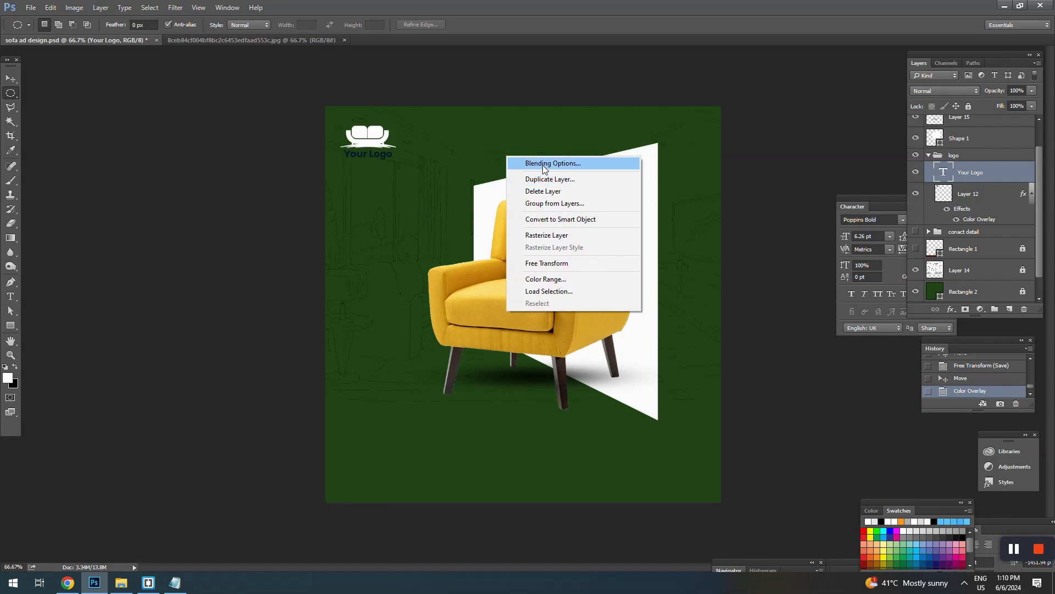
pyautogui.click(543, 164)
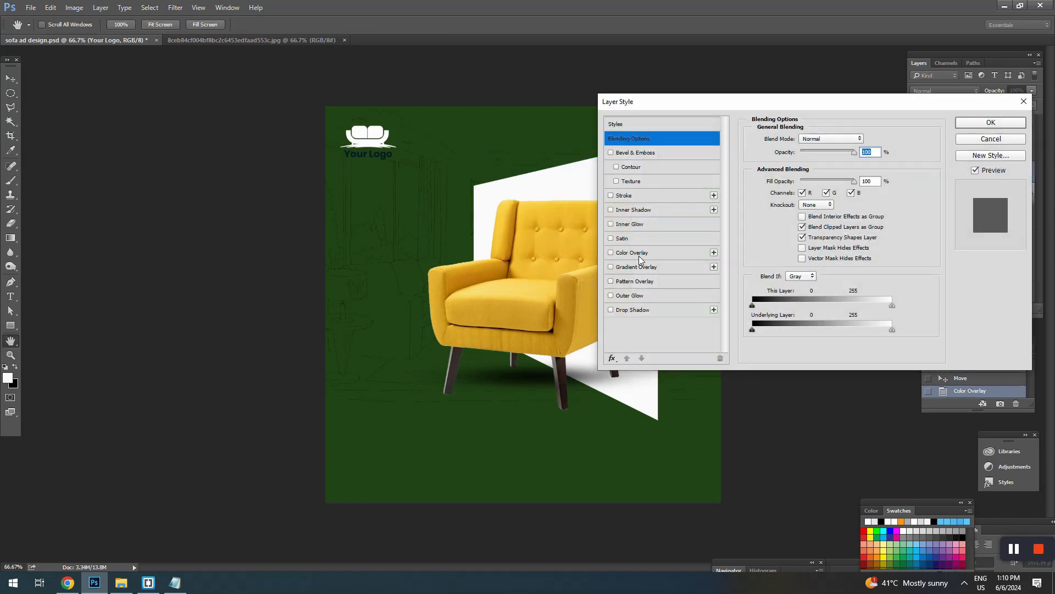
pyautogui.click(638, 254)
pyautogui.click(989, 123)
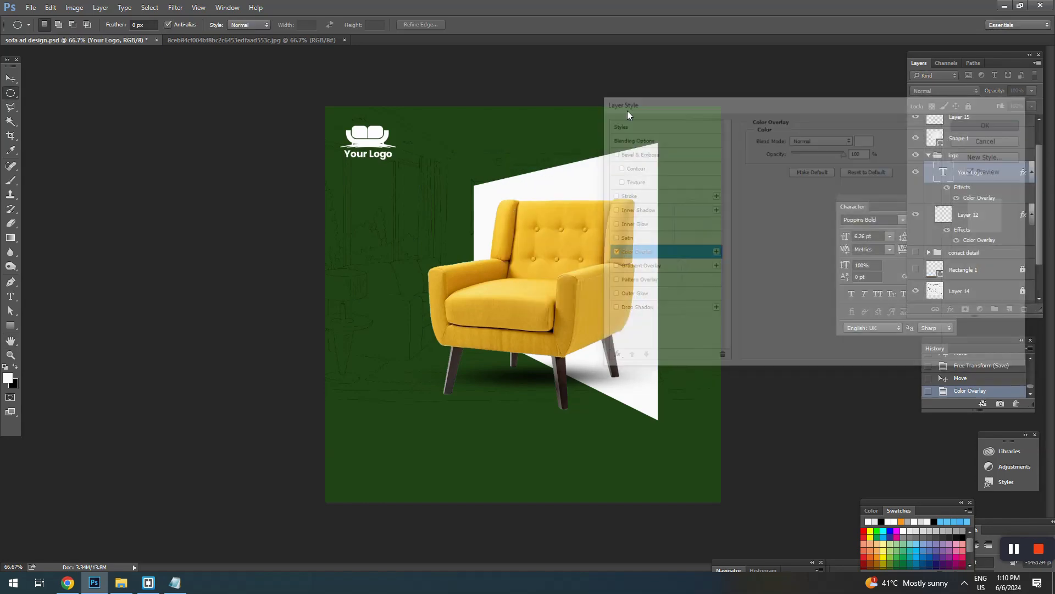
# Nudge the "Your Logo" text slightly down from the sofa icon and save the document.
pyautogui.press('Down')
pyautogui.press('Down')
pyautogui.press('Down')
pyautogui.press('Down')
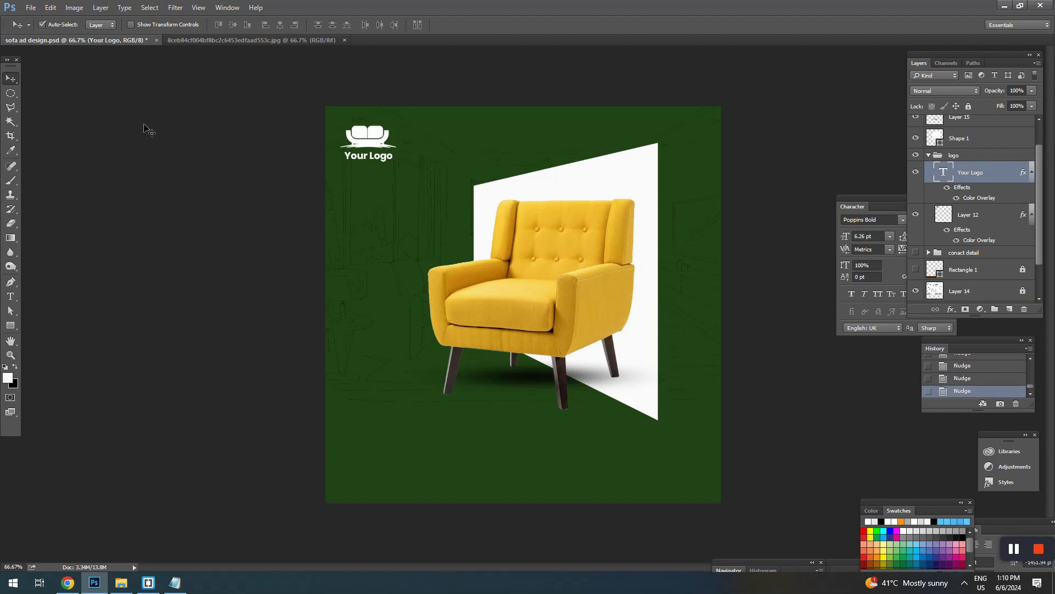
pyautogui.click(348, 287)
pyautogui.hotkey('ctrl', 's')
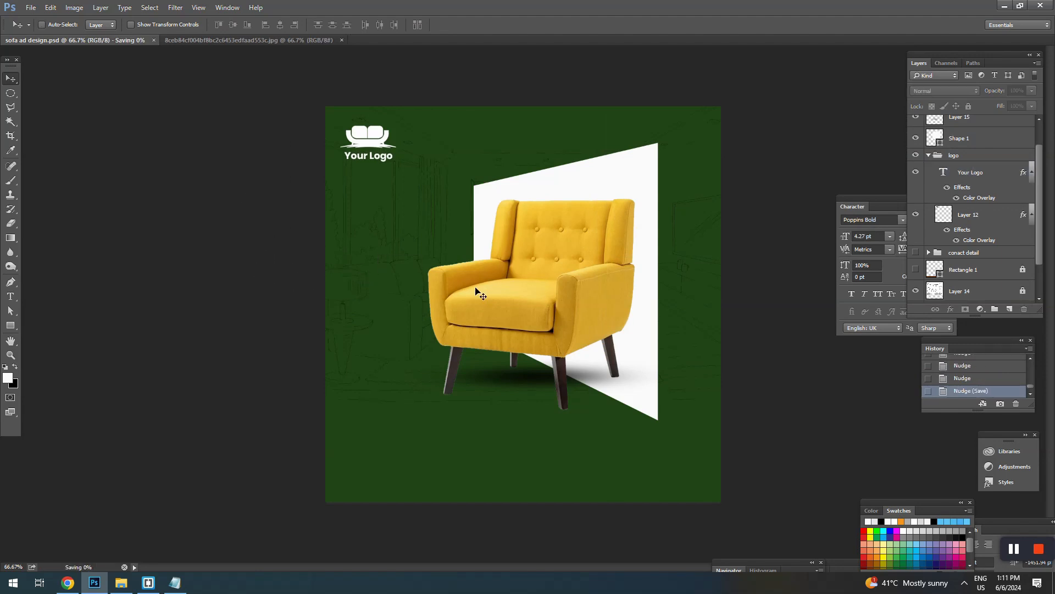
# Switch to Notepad and copy the line "Love minimalistic design?" from the text document.
pyautogui.click(174, 583)
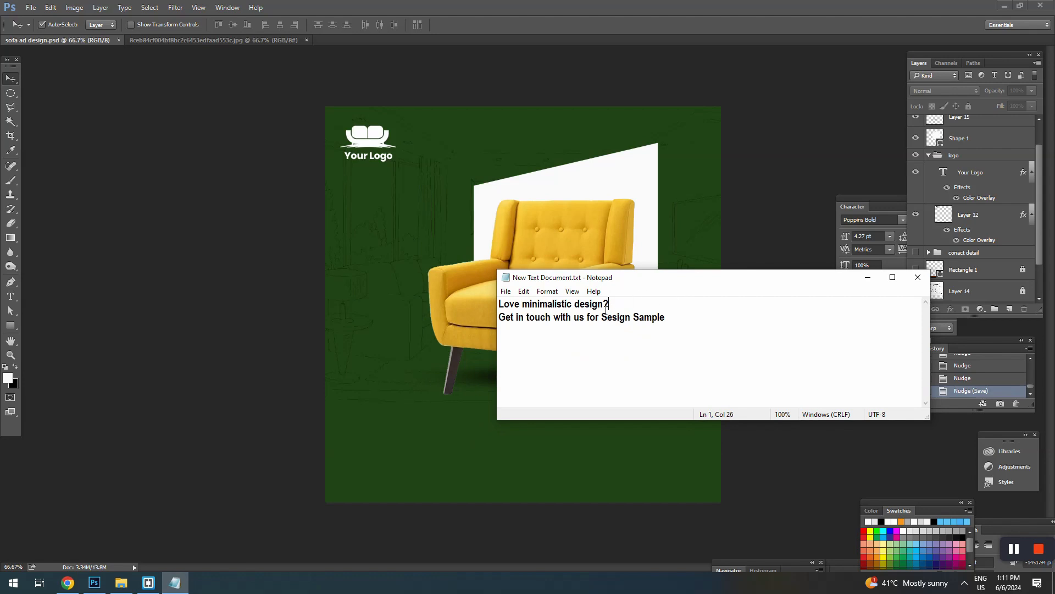
pyautogui.moveTo(606, 307); pyautogui.dragTo(476, 307)
pyautogui.moveTo(665, 318); pyautogui.dragTo(489, 307)
pyautogui.click(608, 316)
pyautogui.moveTo(609, 307); pyautogui.dragTo(496, 305)
pyautogui.hotkey('ctrl', 'c')
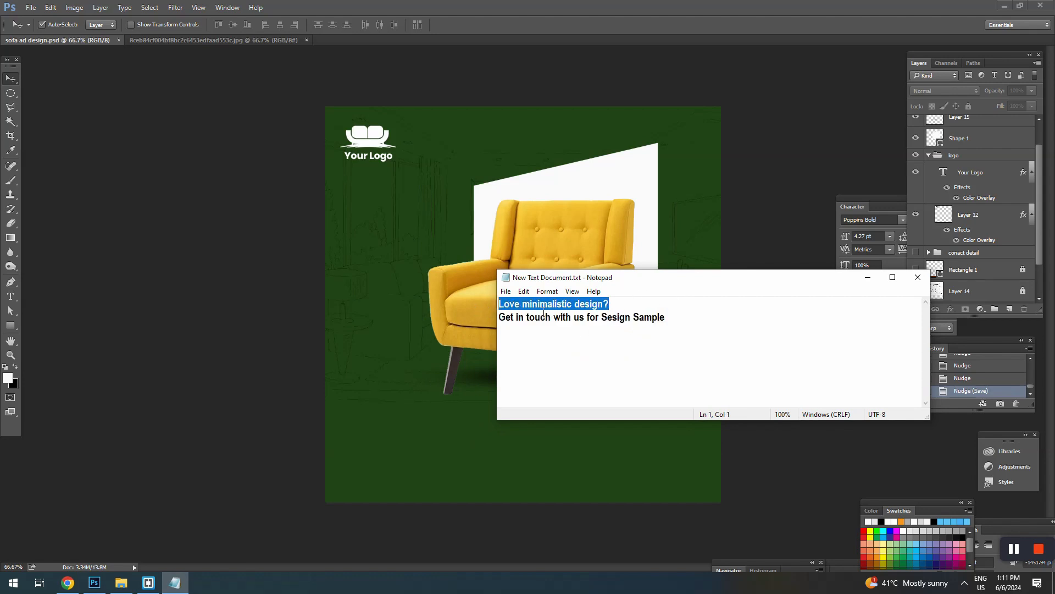
# Return to Photoshop and move the armchair, its shadow and the white panel slightly up together.
pyautogui.click(582, 171)
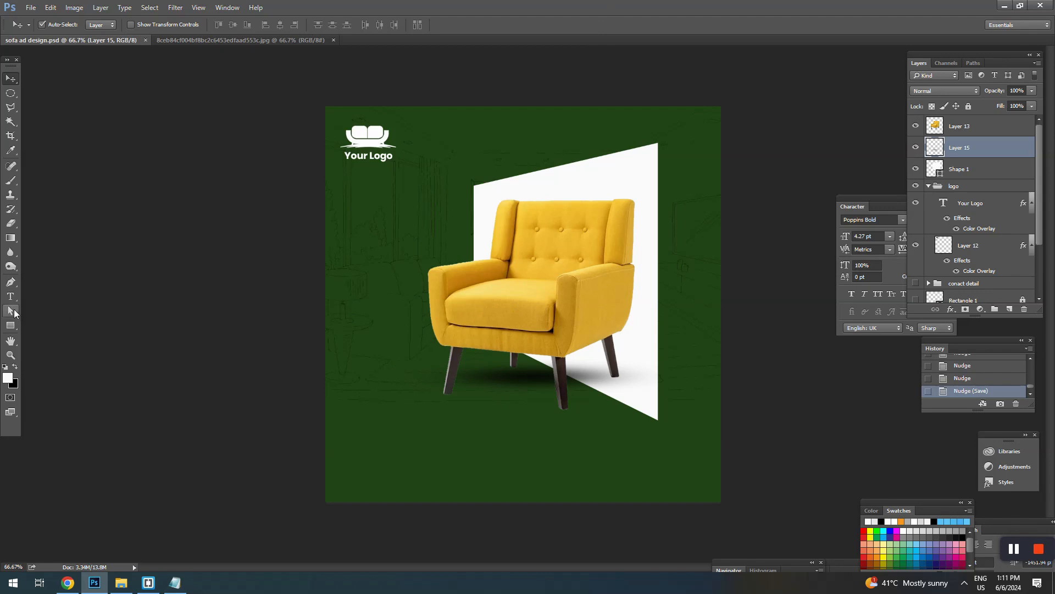
pyautogui.moveTo(392, 268); pyautogui.dragTo(678, 419)
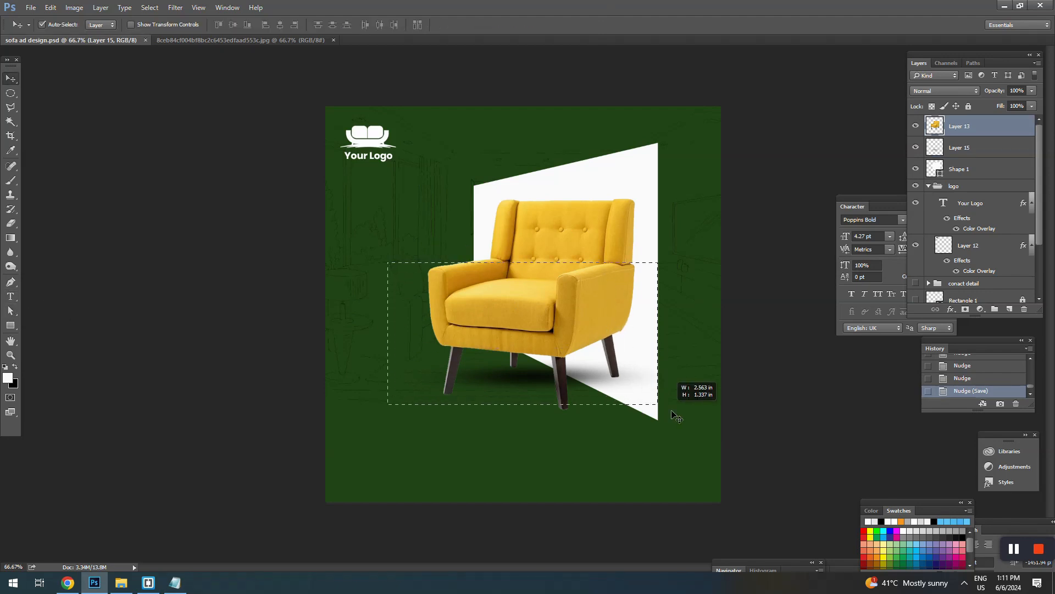
pyautogui.moveTo(575, 274); pyautogui.dragTo(584, 264)
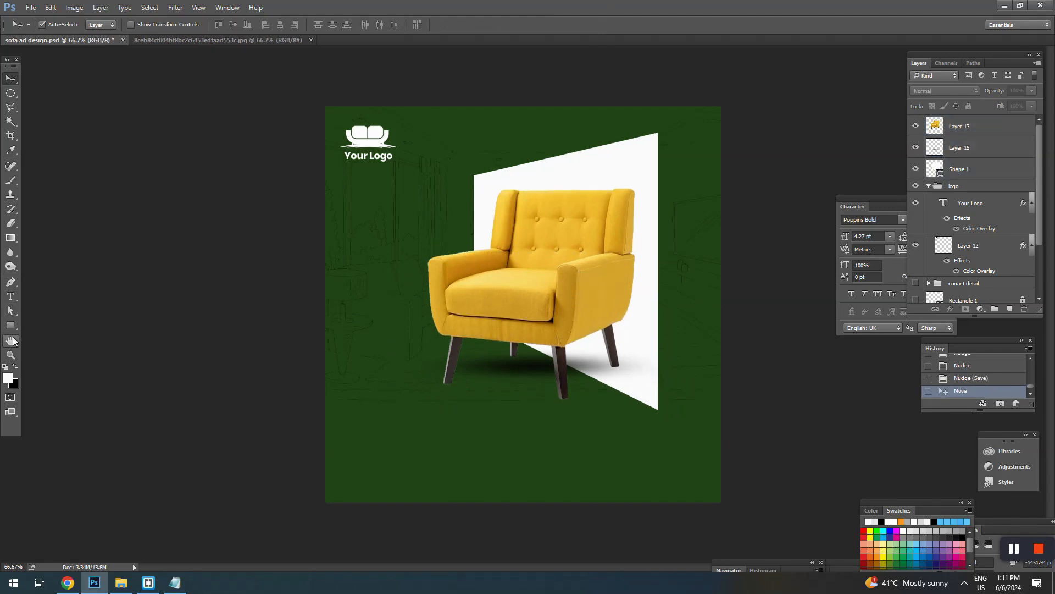
# Add the copied text "Love minimalistic design?" below the armchair and colour it white (ffffff).
pyautogui.click(11, 297)
pyautogui.click(375, 420)
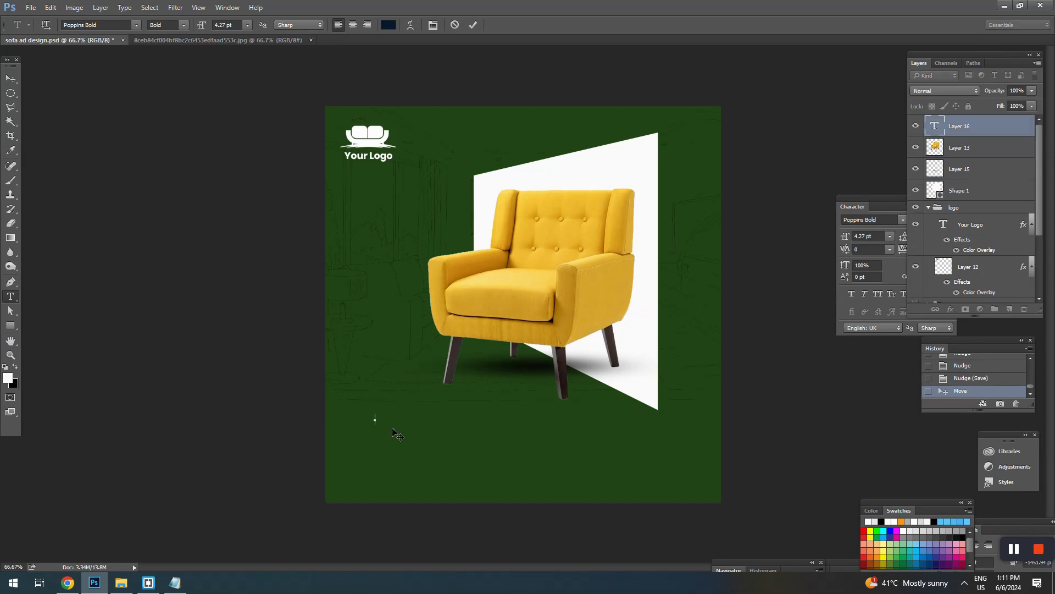
pyautogui.hotkey('ctrl', 'v')
pyautogui.hotkey('ctrl', 'a')
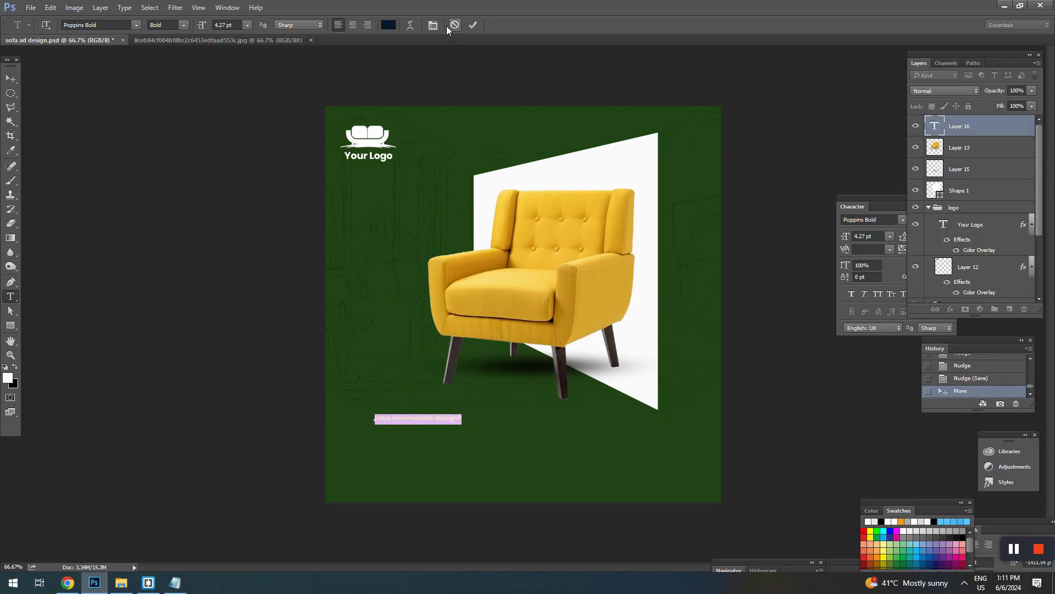
pyautogui.click(388, 25)
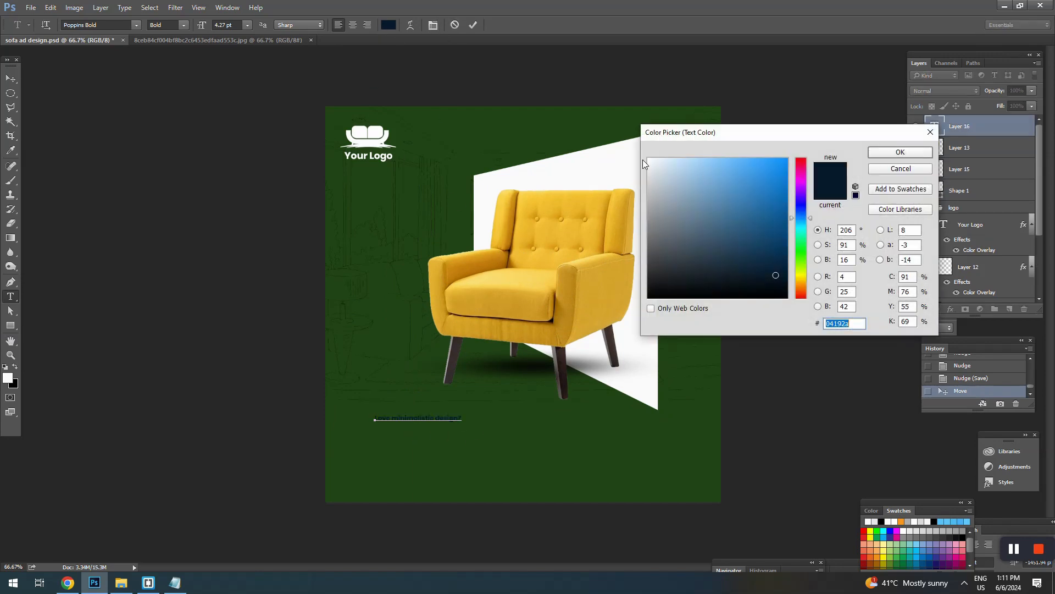
pyautogui.write('ffffff')
pyautogui.press('Return')
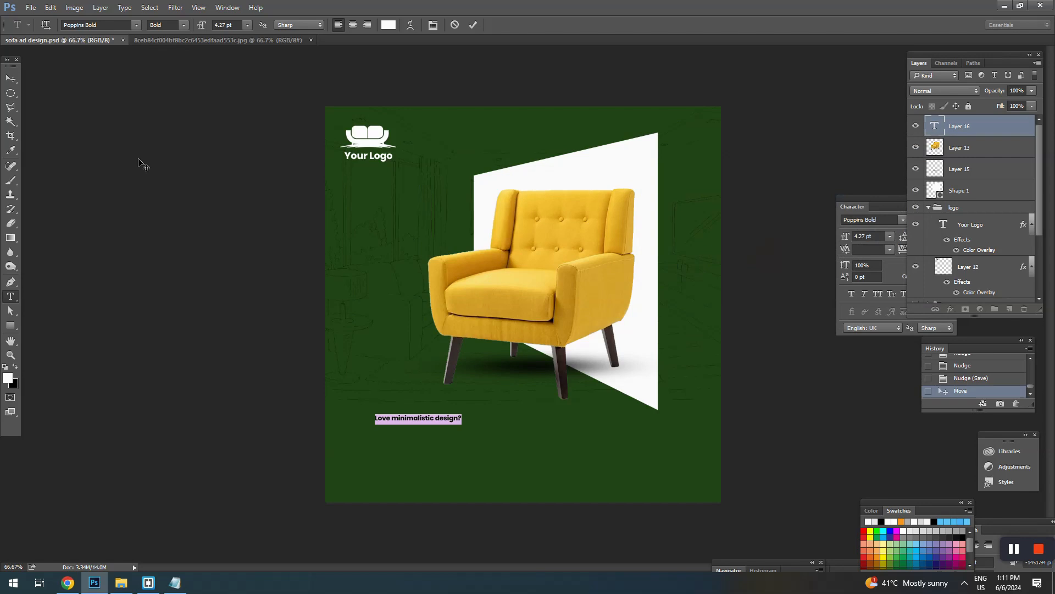
# Enlarge the headline below the armchair proportionally to a text size of 8.92 pt.
pyautogui.click(11, 80)
pyautogui.hotkey('ctrl', 't')
pyautogui.moveTo(462, 413); pyautogui.dragTo(559, 387)
pyautogui.press('Return')
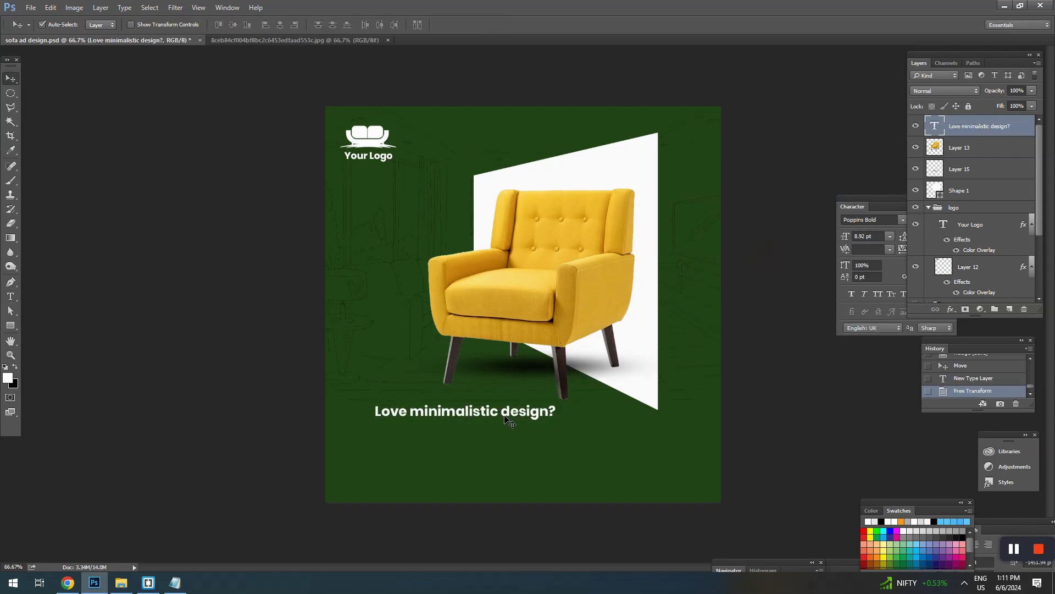
# Capitalize the second and third words of the headline so it reads "Love Minimalistic Design?".
pyautogui.press('t')
pyautogui.moveTo(408, 413); pyautogui.dragTo(423, 413)
pyautogui.click(424, 413)
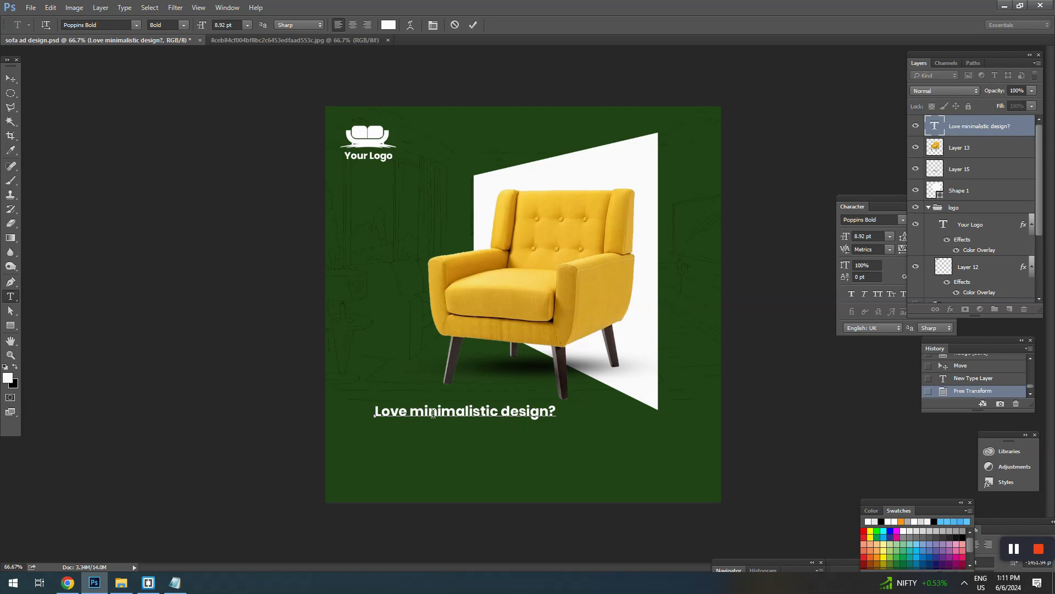
pyautogui.hotkey('shift', 'Left')
pyautogui.write('M')
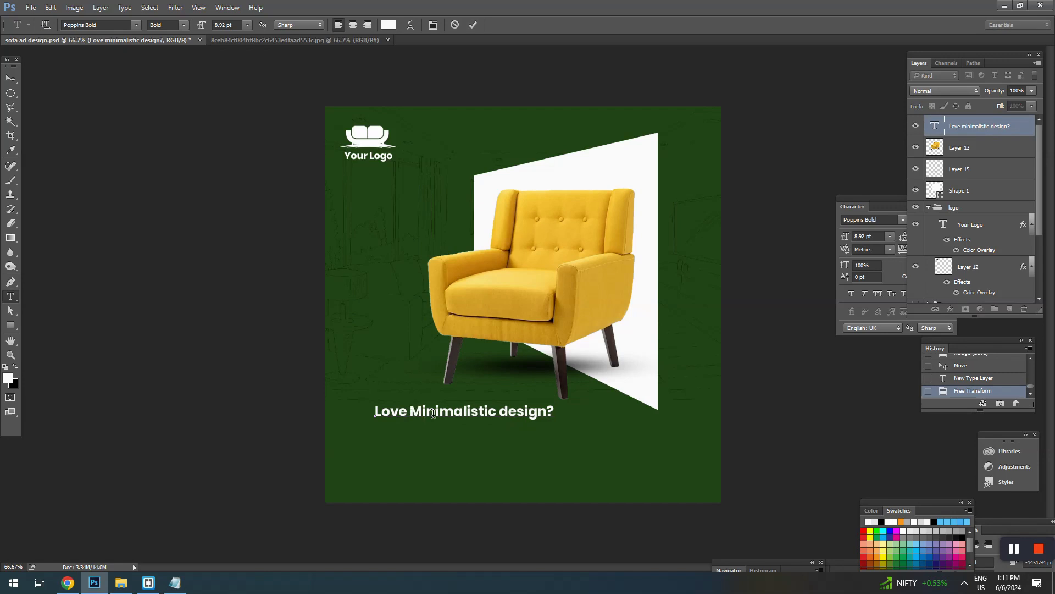
pyautogui.hotkey('shift', 'Left')
pyautogui.write('D')
pyautogui.press('Right')
pyautogui.press('Right')
# Colour the words "Minimalistic Design?" yellow (f9c333) by sampling the armchair's backrest.
pyautogui.hotkey('ctrl', 'shift', 'Left')
pyautogui.hotkey('ctrl', 'shift', 'Left')
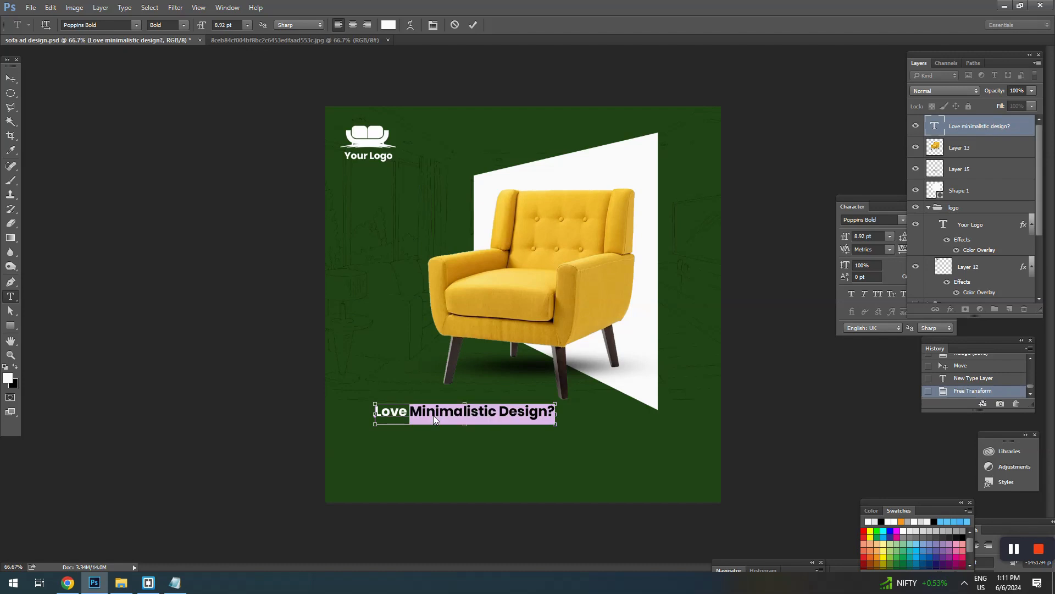
pyautogui.click(388, 25)
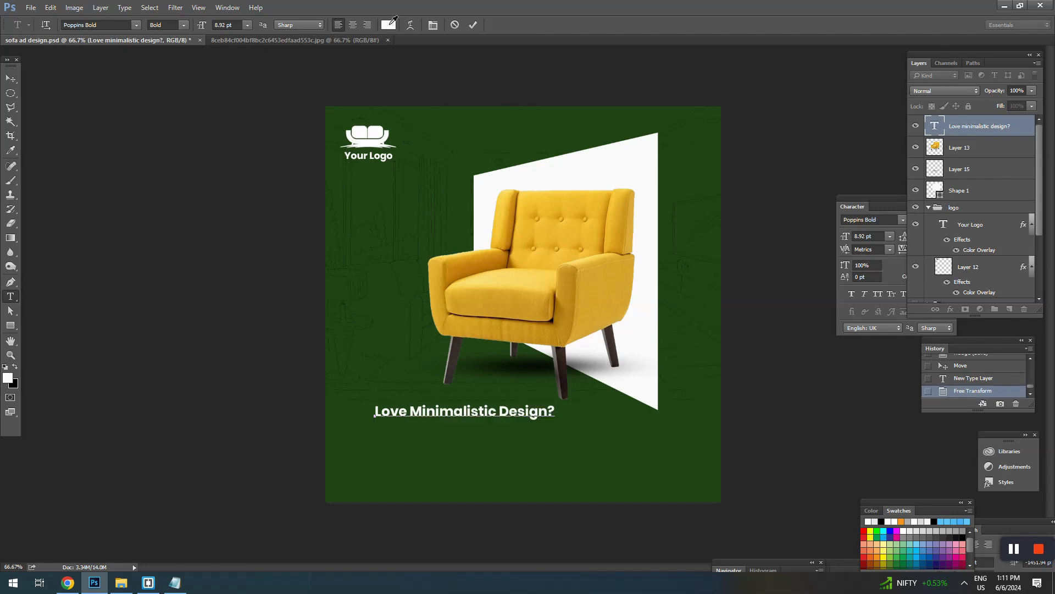
pyautogui.click(530, 204)
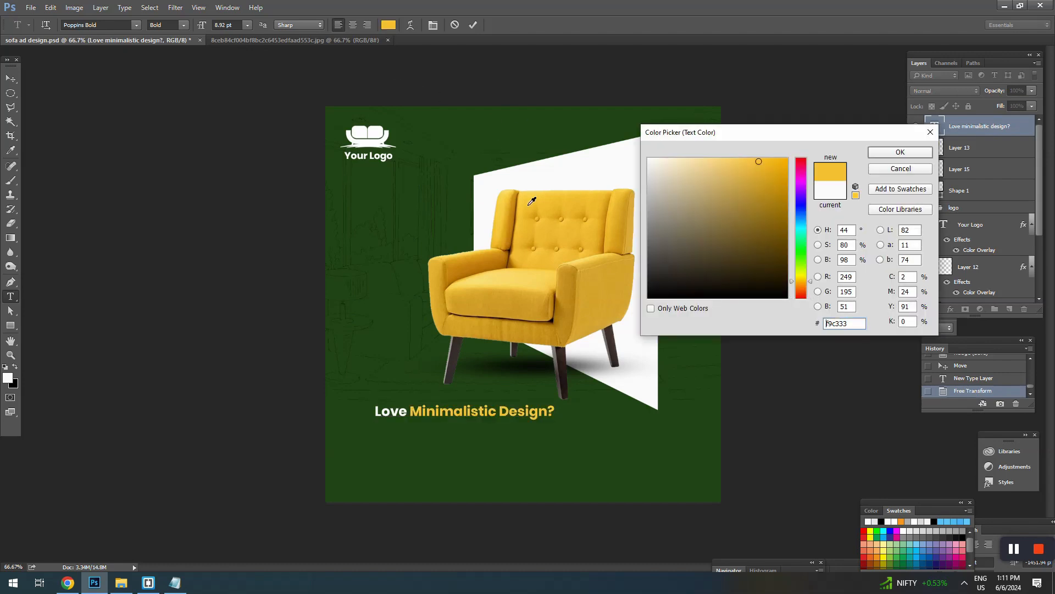
pyautogui.click(879, 153)
# Set the font of the words "Minimalistic Design?" to Poppins Light.
pyautogui.click(428, 413)
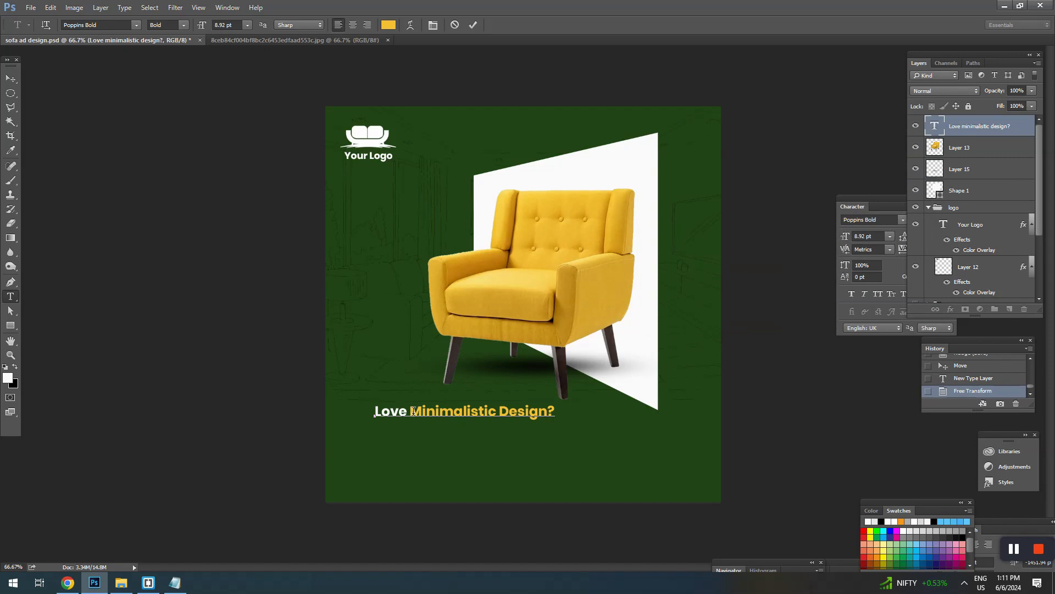
pyautogui.moveTo(411, 411); pyautogui.dragTo(565, 431)
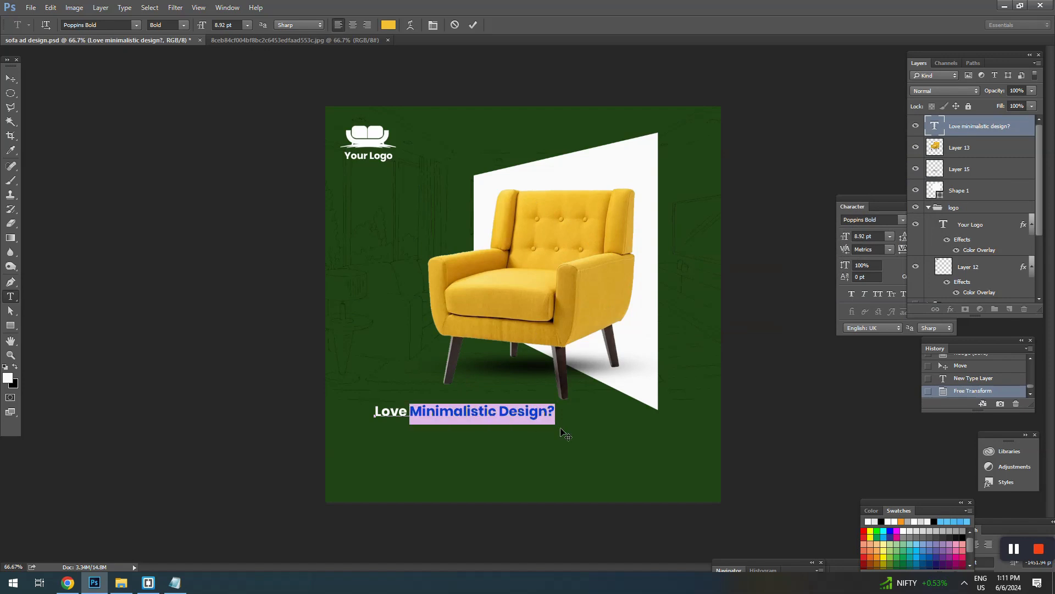
pyautogui.click(133, 26)
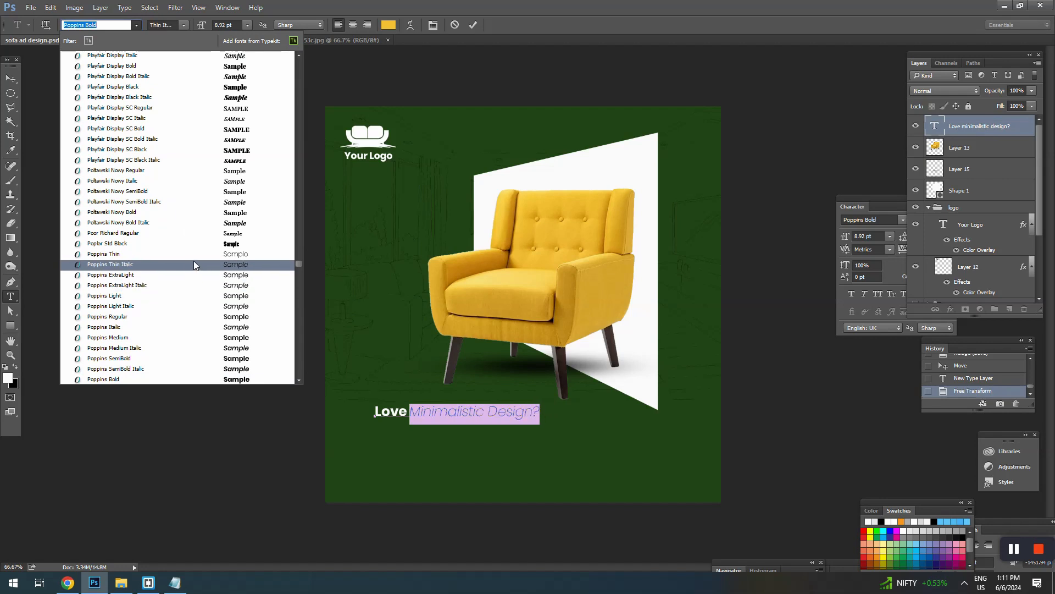
pyautogui.click(190, 296)
pyautogui.click(498, 416)
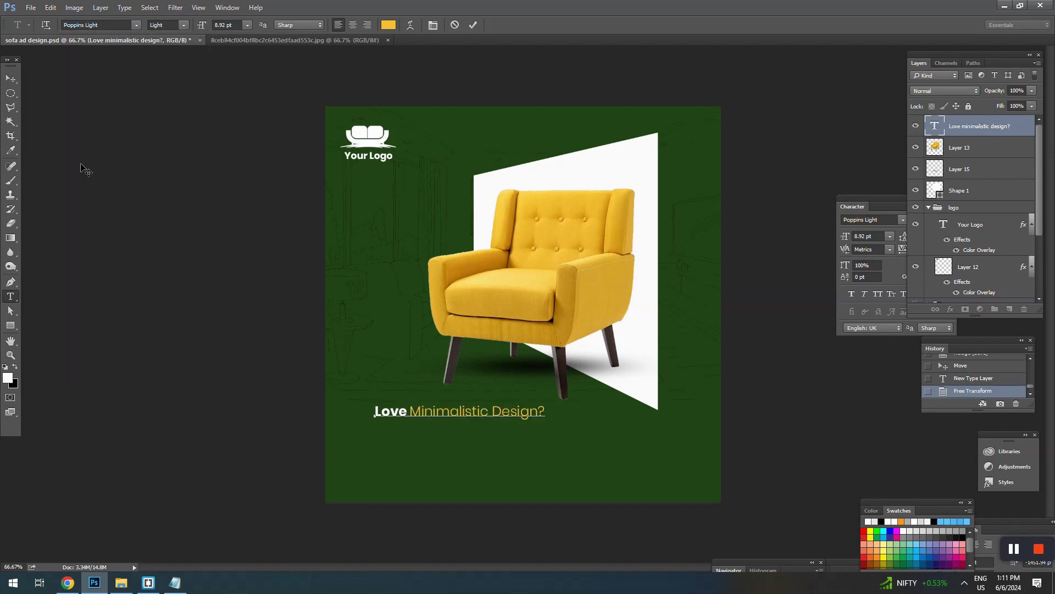
# Scale the headline "Love Minimalistic Design?" up to 12.46 pt beneath the armchair.
pyautogui.click(10, 78)
pyautogui.hotkey('ctrl', 't')
pyautogui.moveTo(546, 401)
pyautogui.mouseDown()
pyautogui.moveTo(580, 397)
pyautogui.moveTo(554, 405)
pyautogui.mouseUp()
pyautogui.press('Return')
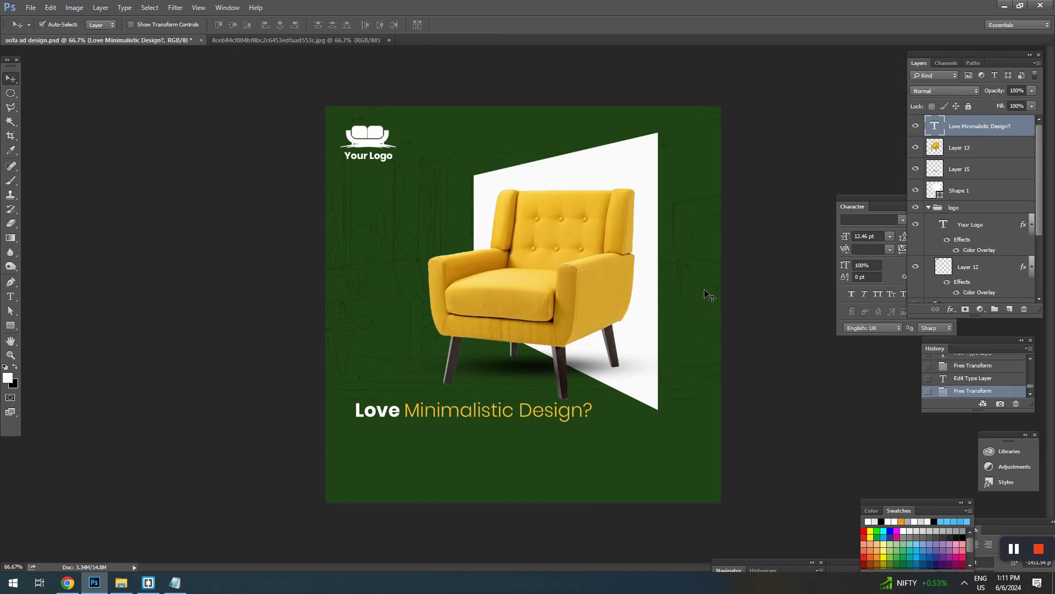
# Scale the armchair, its shadow and the white panel down slightly together and shift them up a little.
pyautogui.moveTo(706, 290); pyautogui.dragTo(443, 362)
pyautogui.hotkey('ctrl', 't')
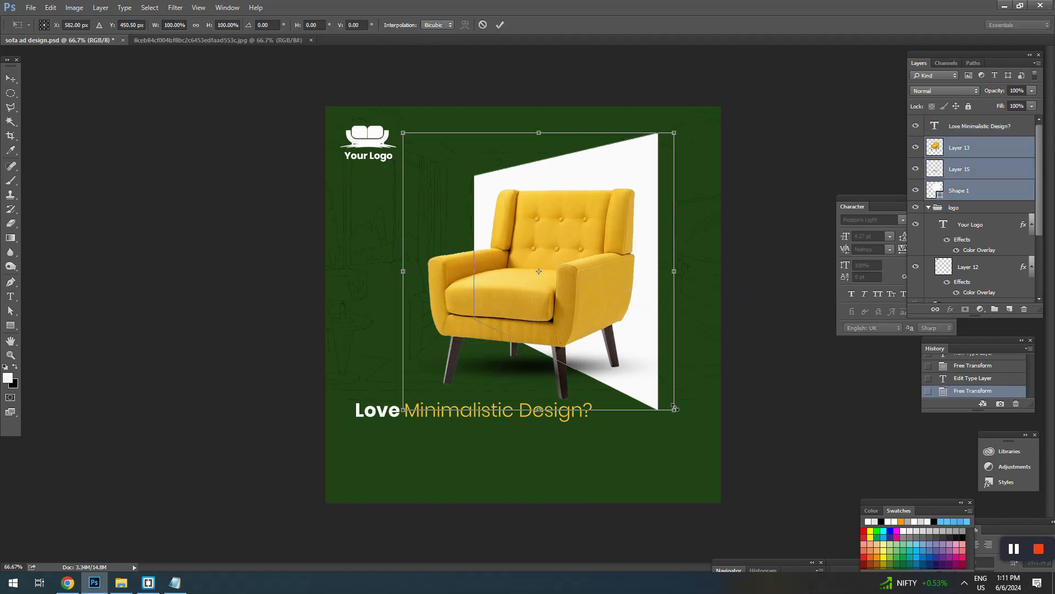
pyautogui.moveTo(675, 406); pyautogui.dragTo(670, 393)
pyautogui.moveTo(619, 347); pyautogui.dragTo(619, 344)
pyautogui.press('Return')
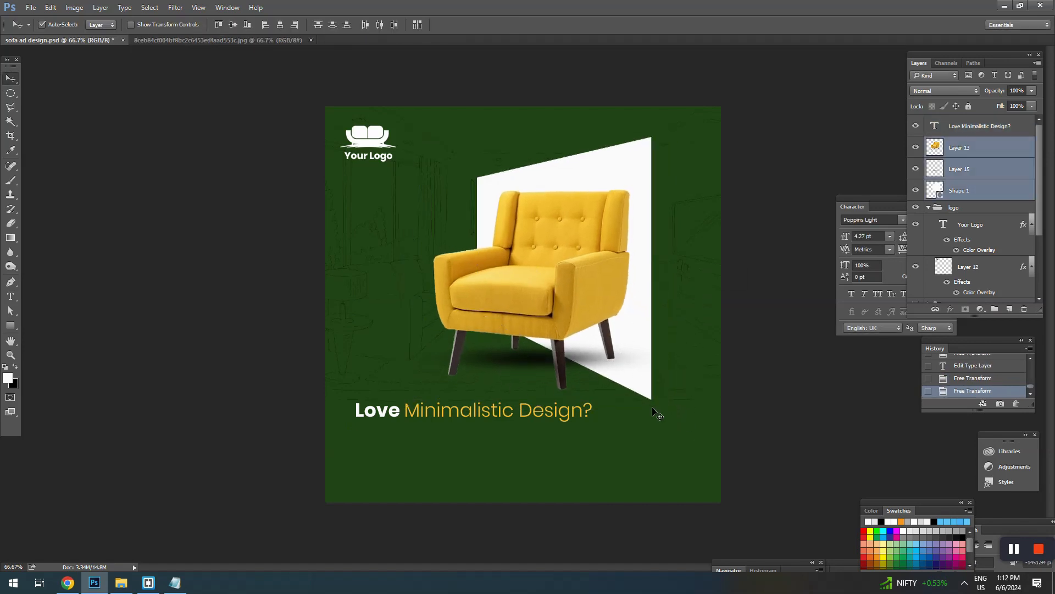
# Nudge the headline up closer to the armchair and place a duplicate of it directly below.
pyautogui.moveTo(530, 416); pyautogui.dragTo(530, 409)
pyautogui.click(500, 462)
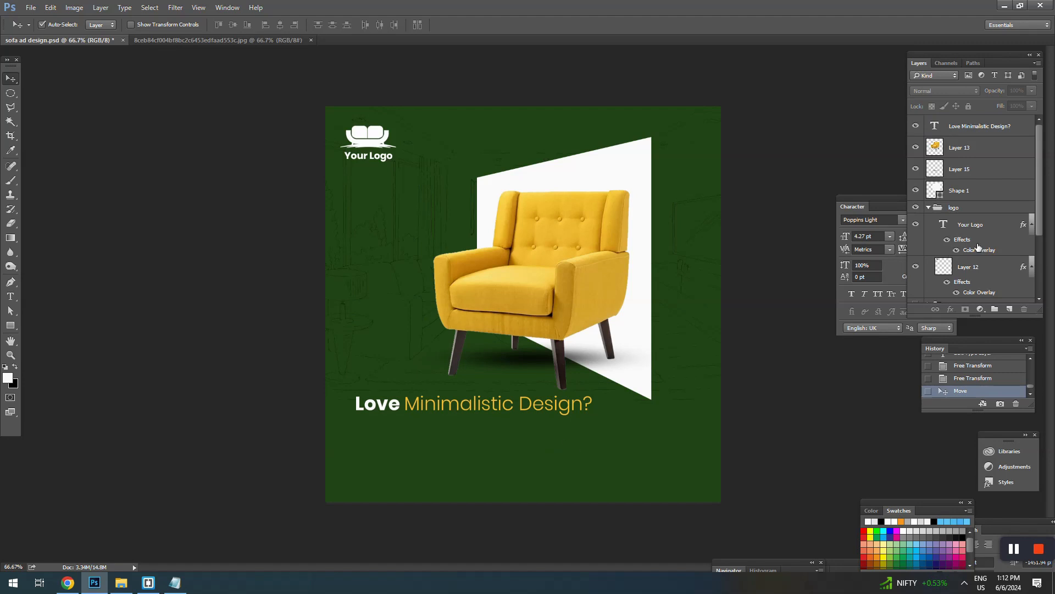
pyautogui.scroll(-3, 981, 245)
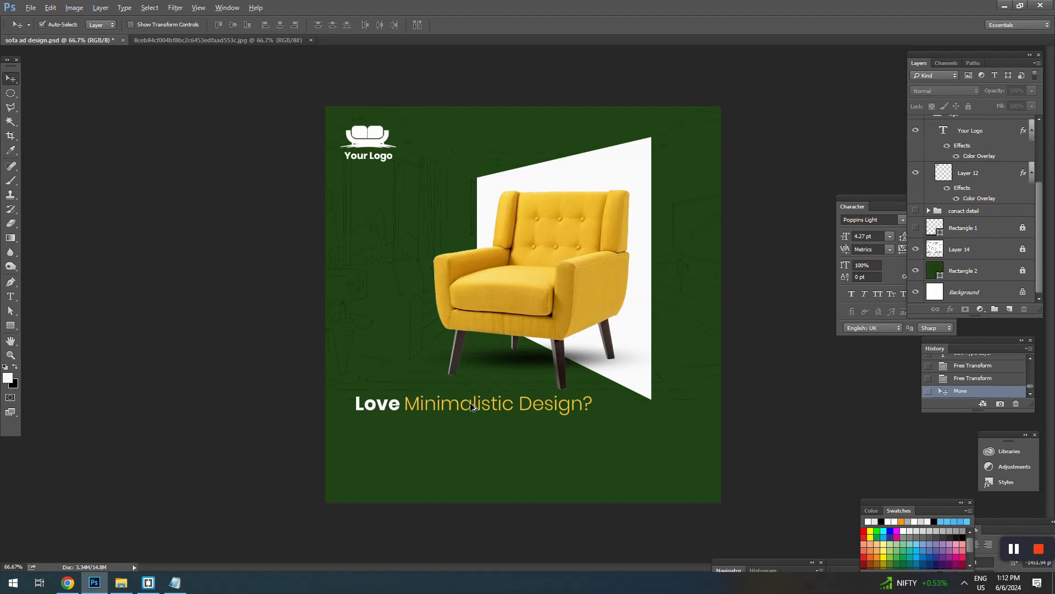
pyautogui.moveTo(472, 407); pyautogui.dragTo(472, 436)
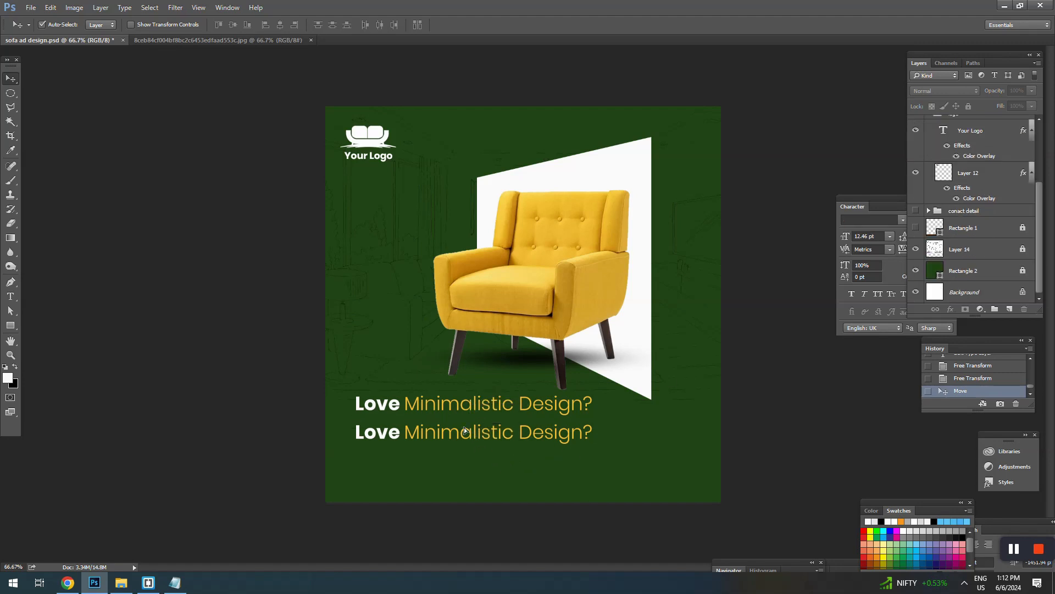
# Set the font size of the word "Love" in the upper headline to 9 pt.
pyautogui.click(422, 409)
pyautogui.press('t')
pyautogui.moveTo(393, 403); pyautogui.dragTo(311, 400)
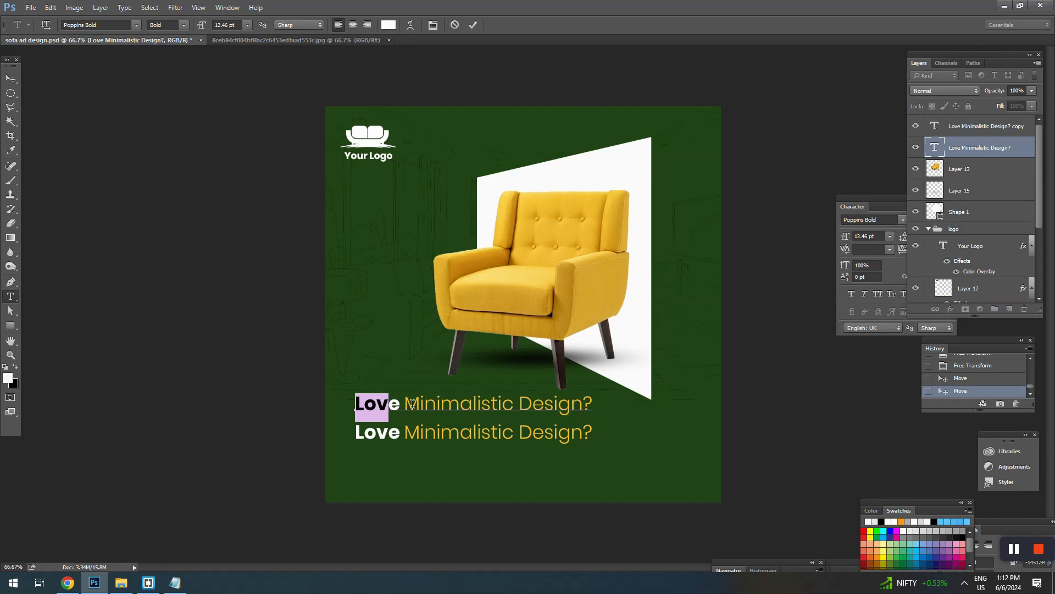
pyautogui.moveTo(406, 403); pyautogui.dragTo(282, 403)
pyautogui.click(224, 25)
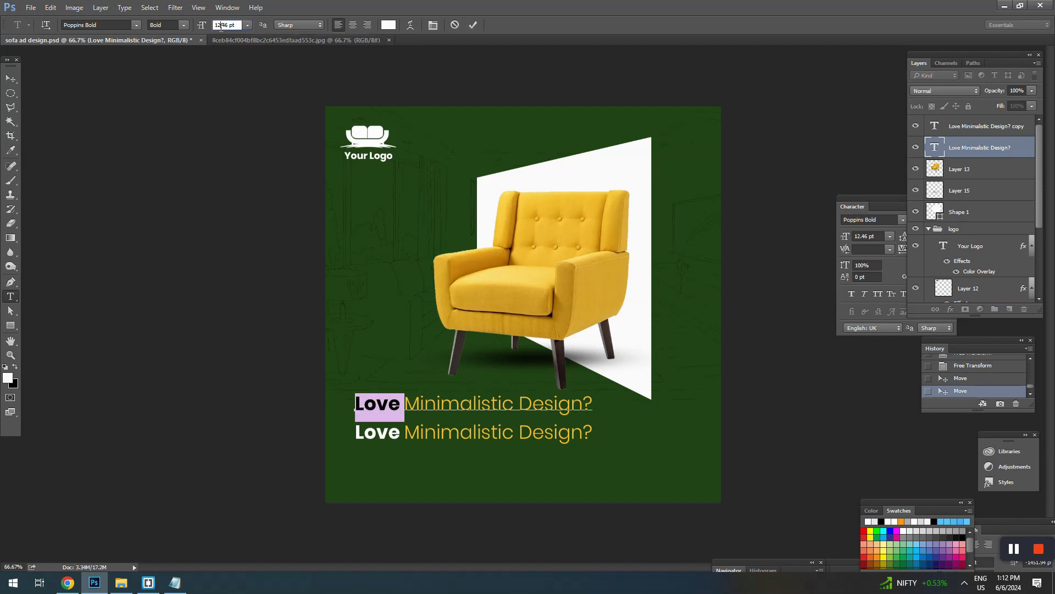
pyautogui.write('9')
pyautogui.press('Return')
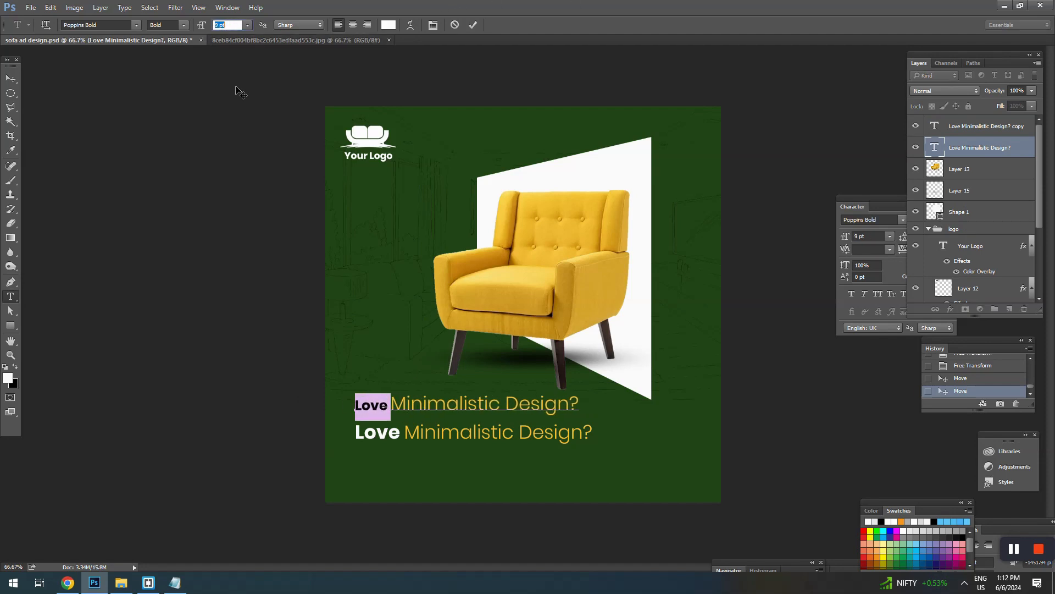
pyautogui.click(10, 78)
# Switch to Notepad, correct the second line to "Get in touch with us for more Design Sample" and copy it.
pyautogui.click(175, 583)
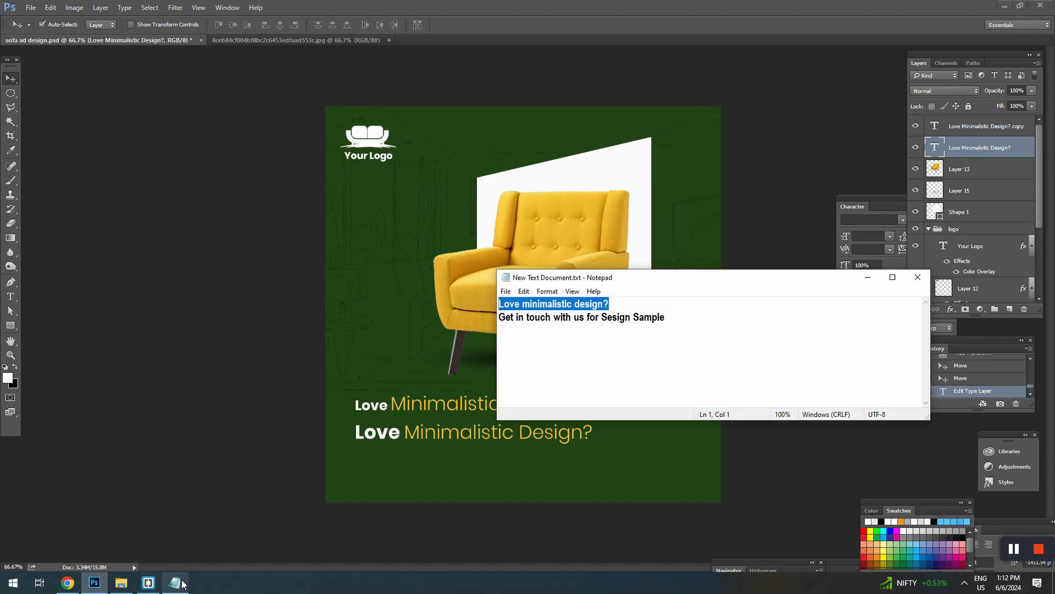
pyautogui.moveTo(677, 324); pyautogui.dragTo(488, 323)
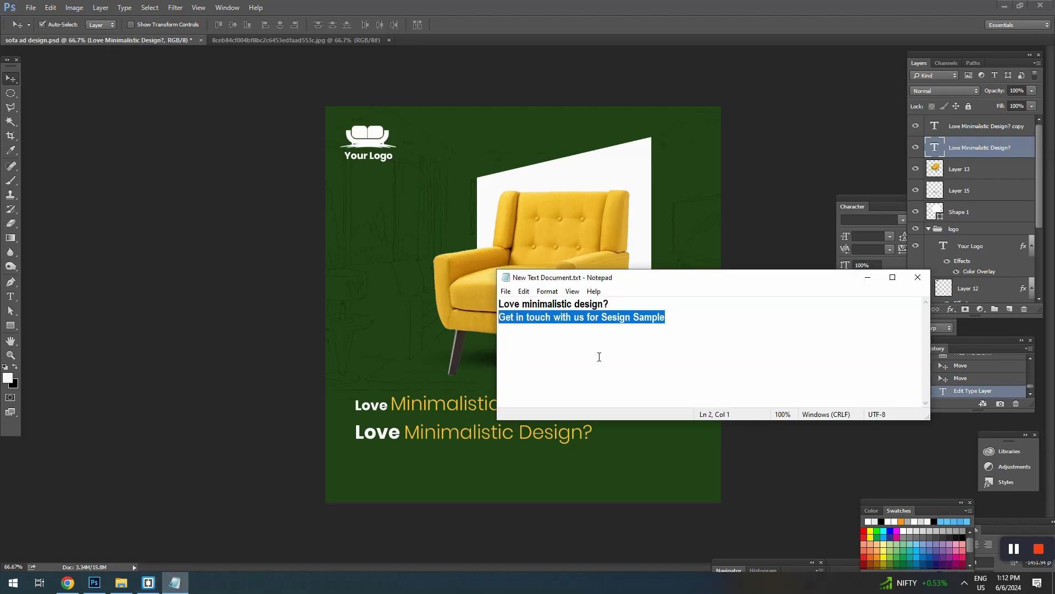
pyautogui.click(571, 318)
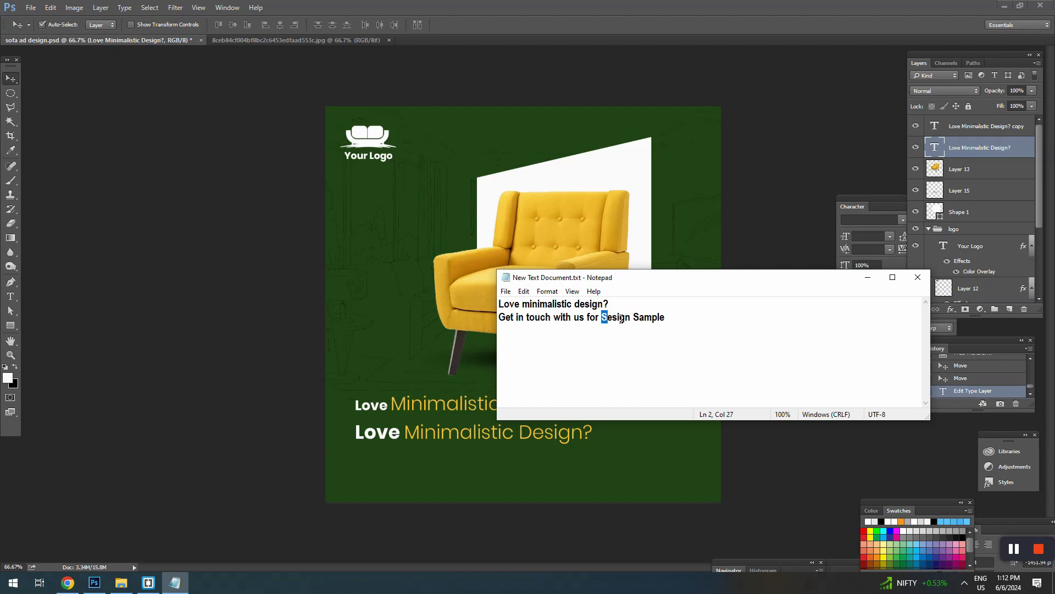
pyautogui.write('D')
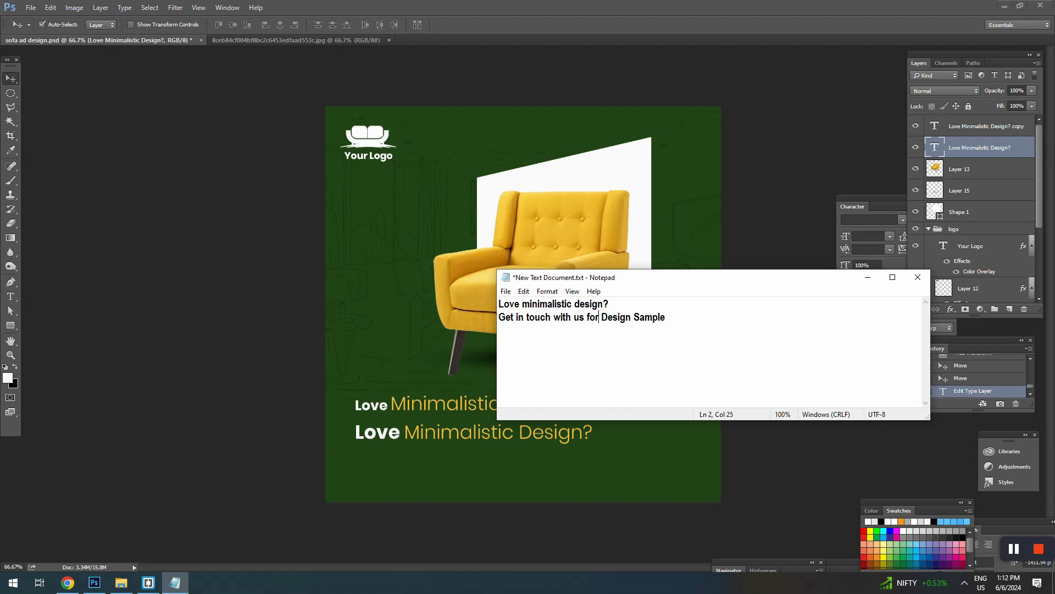
pyautogui.write(' more')
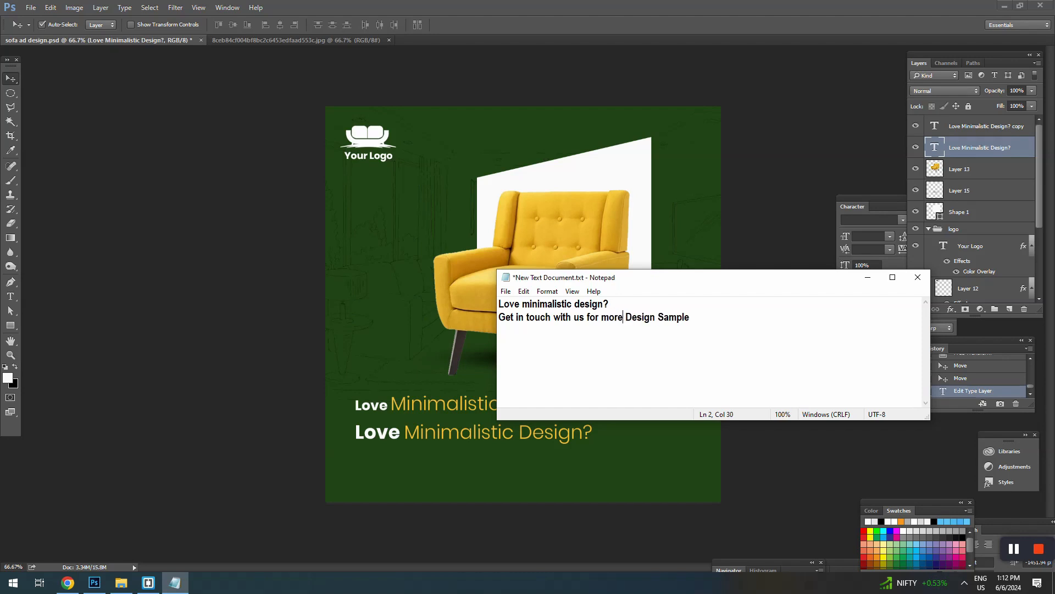
pyautogui.moveTo(720, 323); pyautogui.dragTo(497, 319)
pyautogui.hotkey('ctrl', 'c')
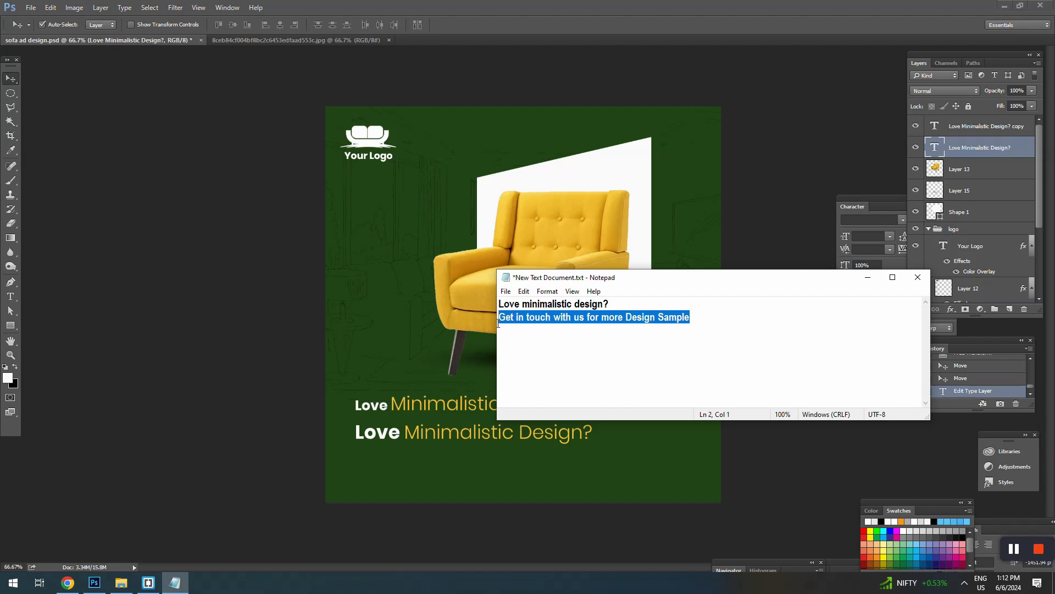
# Back in Photoshop, replace the duplicate headline's text with the copied line "Get in touch with us for more Design Sample".
pyautogui.click(524, 252)
pyautogui.click(430, 444)
pyautogui.press('t')
pyautogui.click(434, 434)
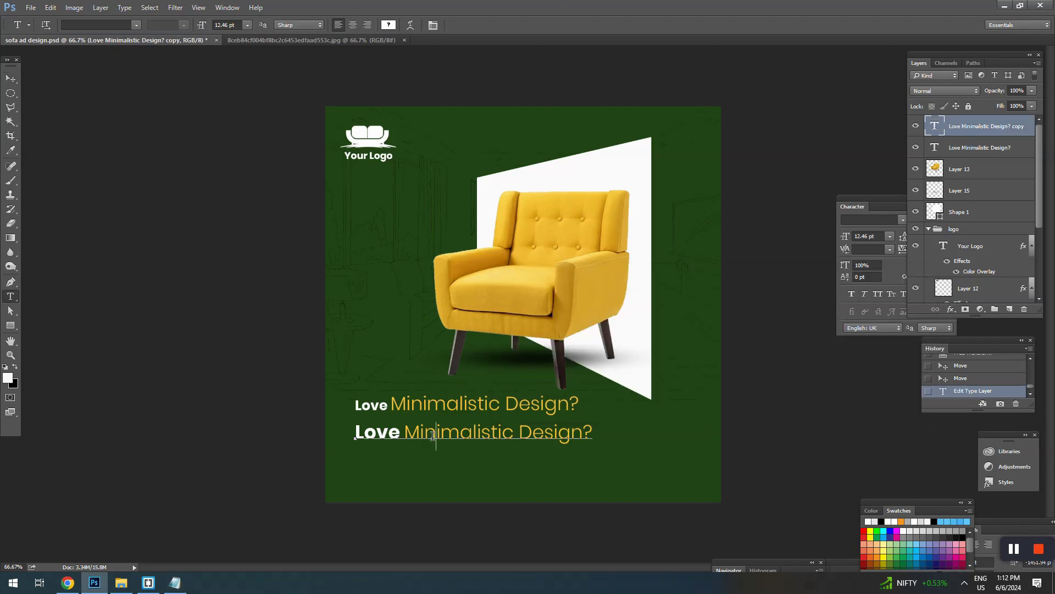
pyautogui.moveTo(410, 433); pyautogui.dragTo(294, 427)
pyautogui.hotkey('ctrl', 'a')
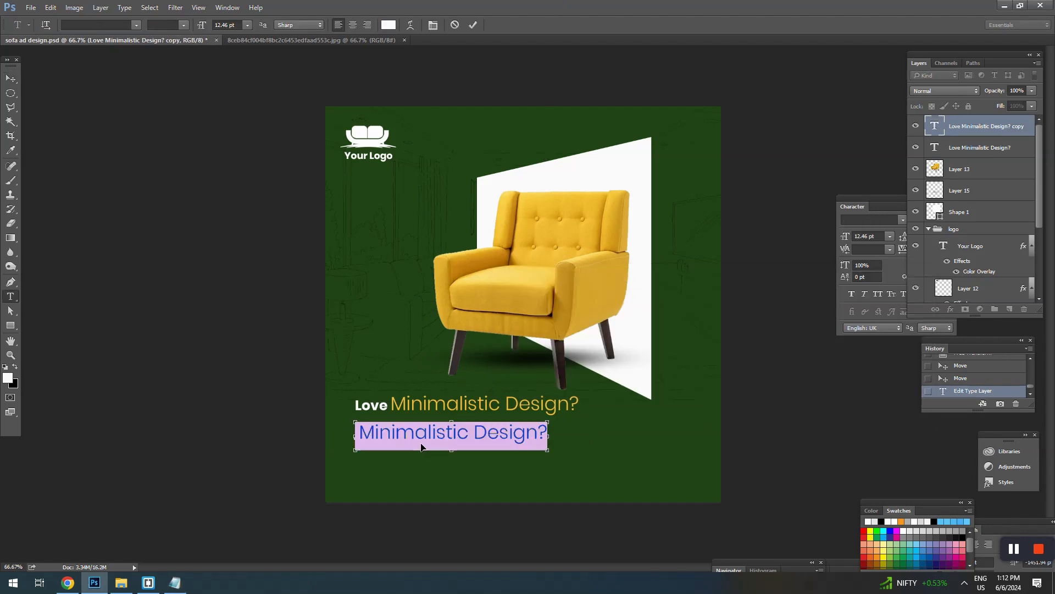
pyautogui.hotkey('ctrl', 'v')
pyautogui.hotkey('ctrl', 'Return')
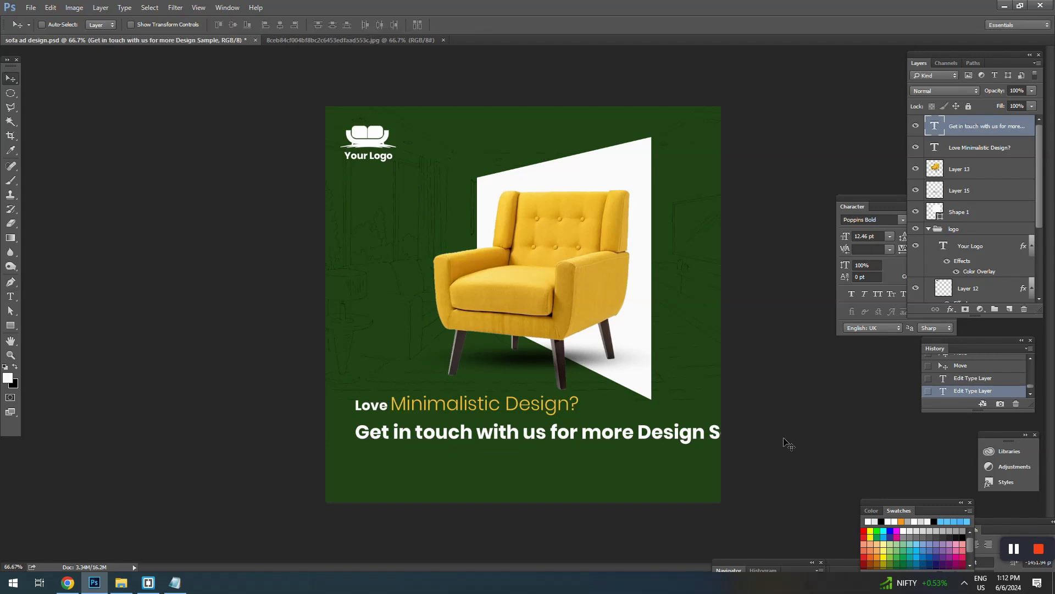
# Scale the "Get in touch" line down to 8.07 pt and break it into two lines after "with us".
pyautogui.hotkey('ctrl', 't')
pyautogui.moveTo(785, 422); pyautogui.dragTo(579, 426)
pyautogui.press('Return')
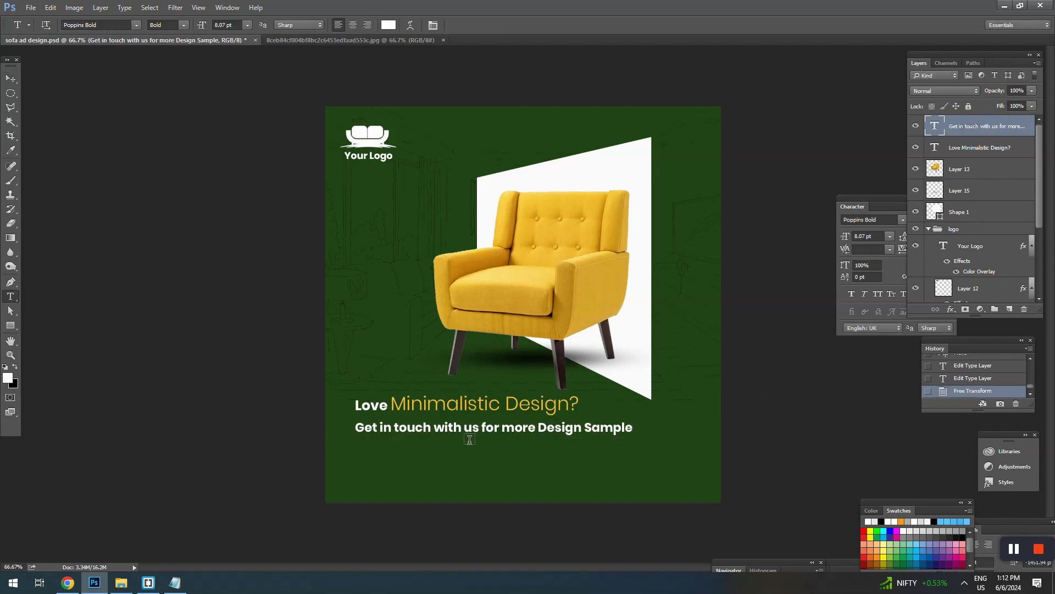
pyautogui.click(516, 432)
pyautogui.press('Return')
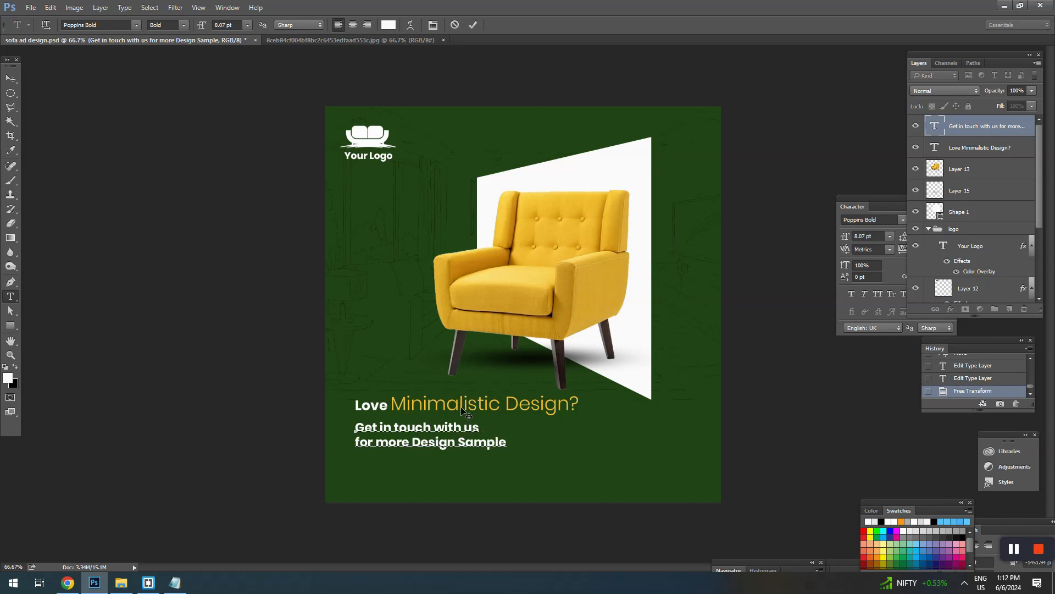
pyautogui.click(11, 78)
# Scale the headline and the tagline together to 95.64% and move them up beneath the armchair.
pyautogui.moveTo(359, 383); pyautogui.dragTo(418, 452)
pyautogui.hotkey('ctrl', 't')
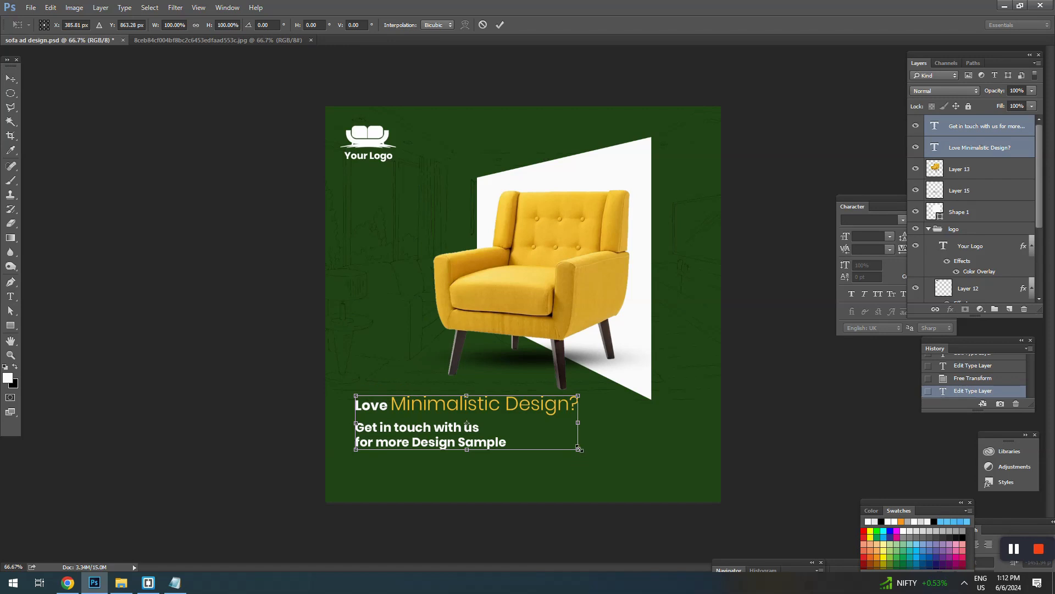
pyautogui.moveTo(579, 448); pyautogui.dragTo(569, 445)
pyautogui.moveTo(515, 419); pyautogui.dragTo(515, 404)
pyautogui.press('Return')
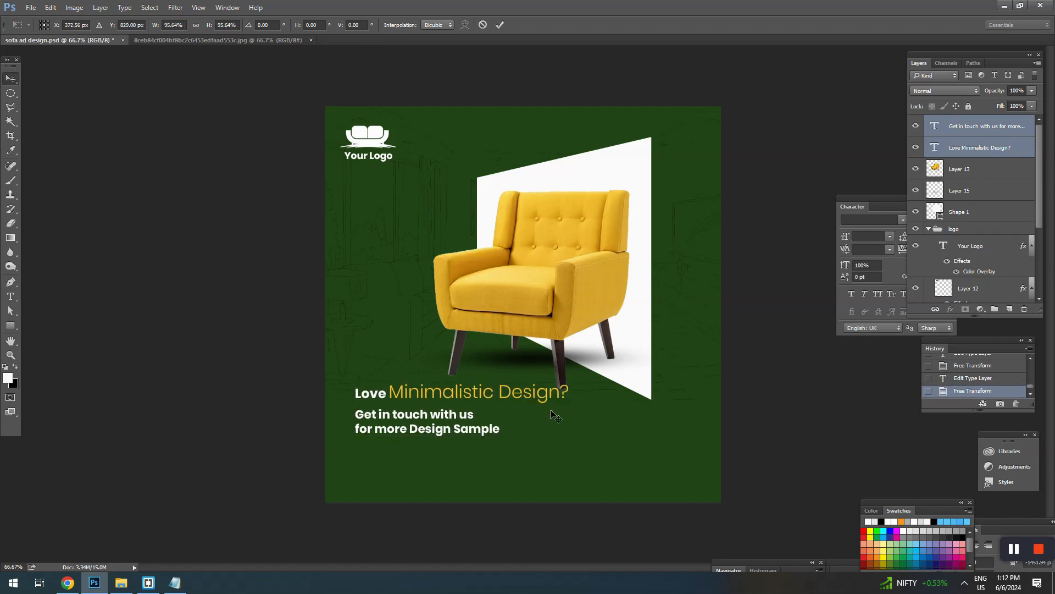
pyautogui.click(521, 424)
# Colour the words "Get in touch" in the tagline yellow (fbca39).
pyautogui.click(445, 430)
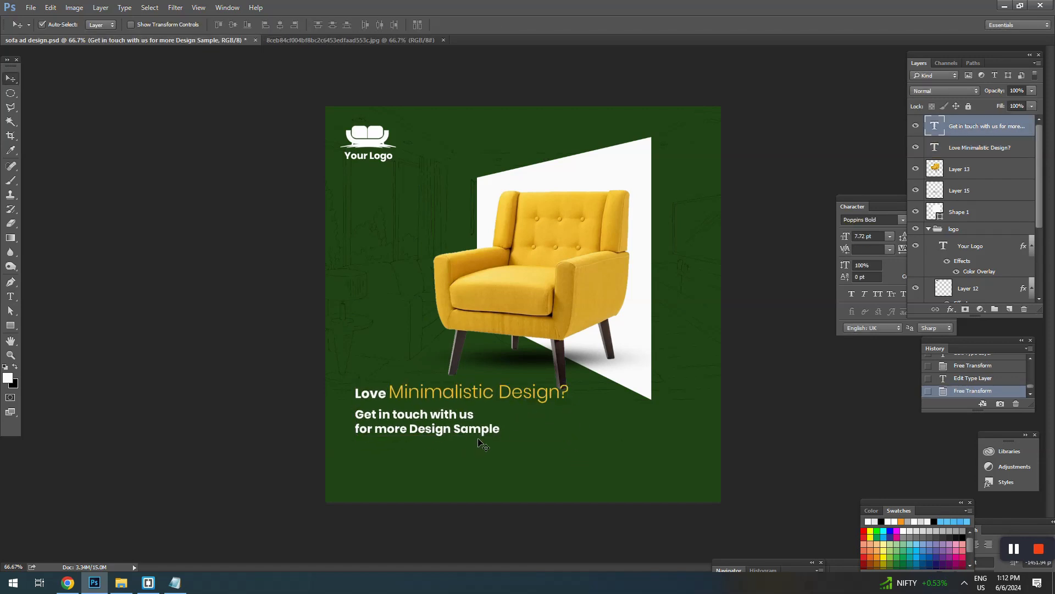
pyautogui.press('t')
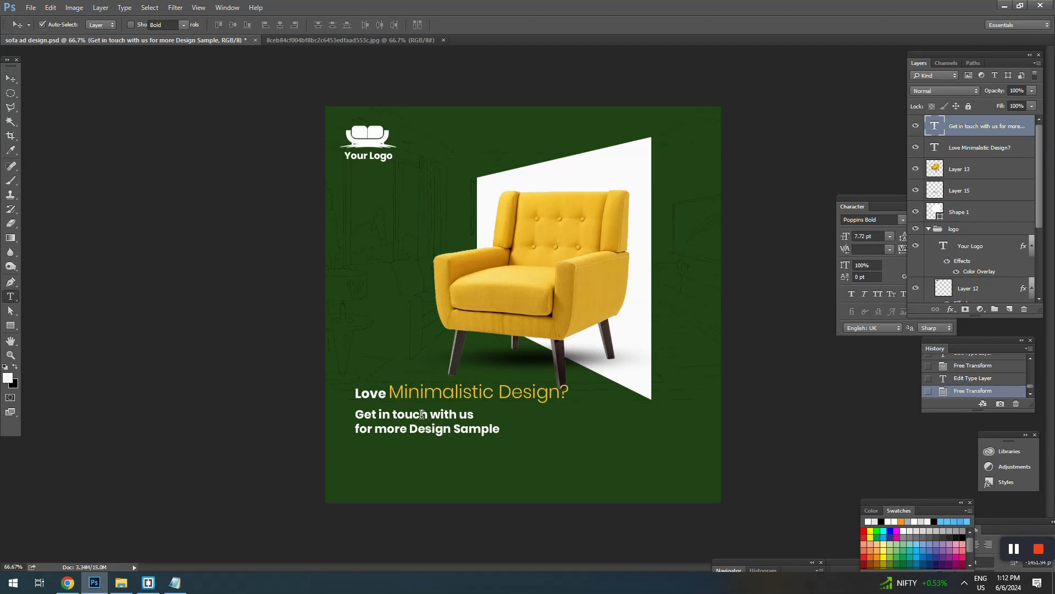
pyautogui.click(429, 413)
pyautogui.moveTo(430, 413); pyautogui.dragTo(321, 409)
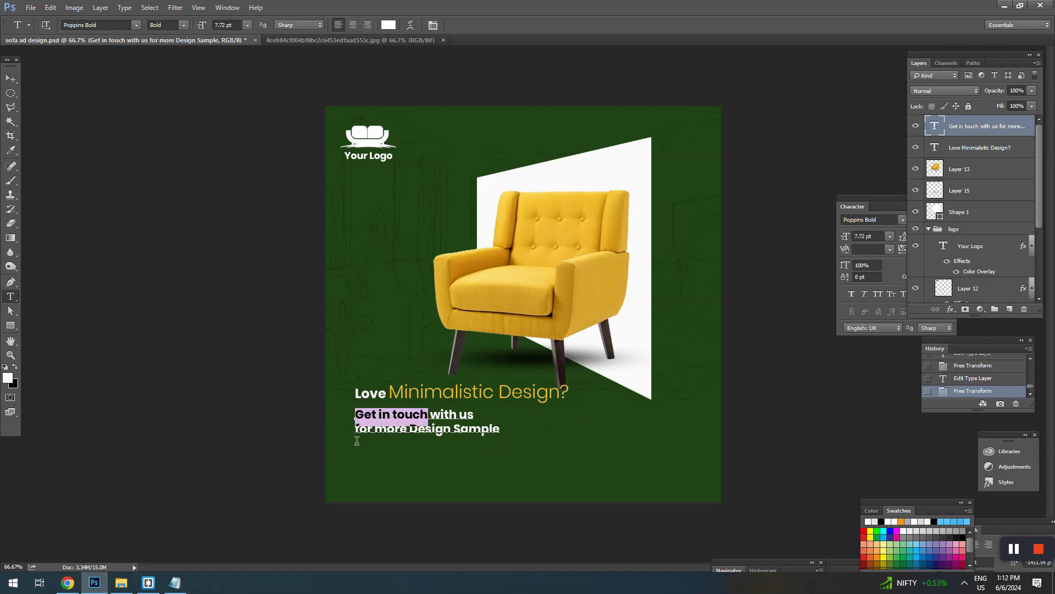
pyautogui.click(387, 25)
pyautogui.write('fbca39')
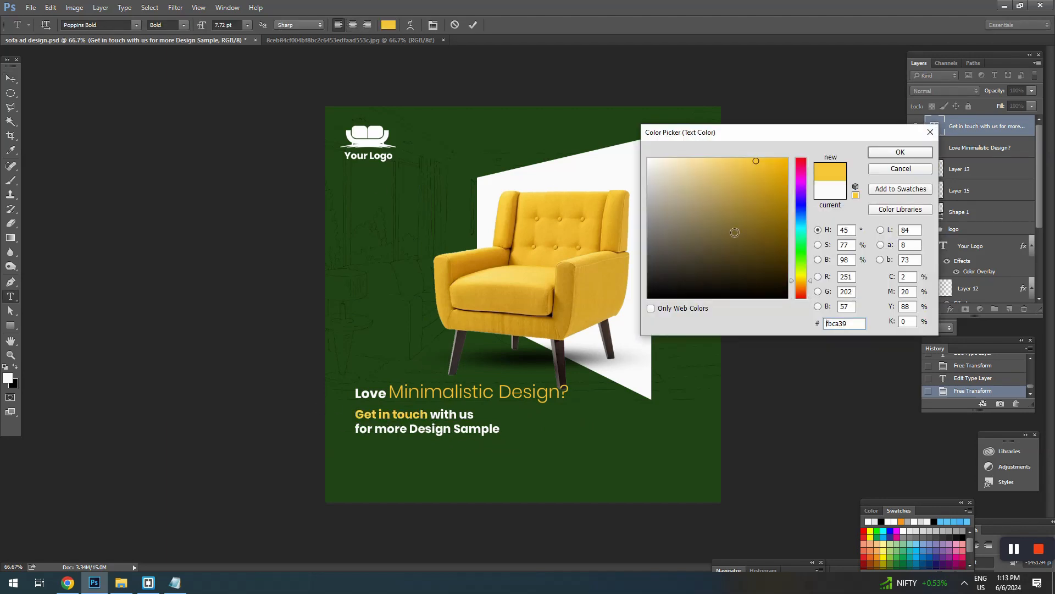
pyautogui.click(900, 153)
# Set the font of the words "with us for more" in the tagline to Poppins Regular.
pyautogui.click(466, 416)
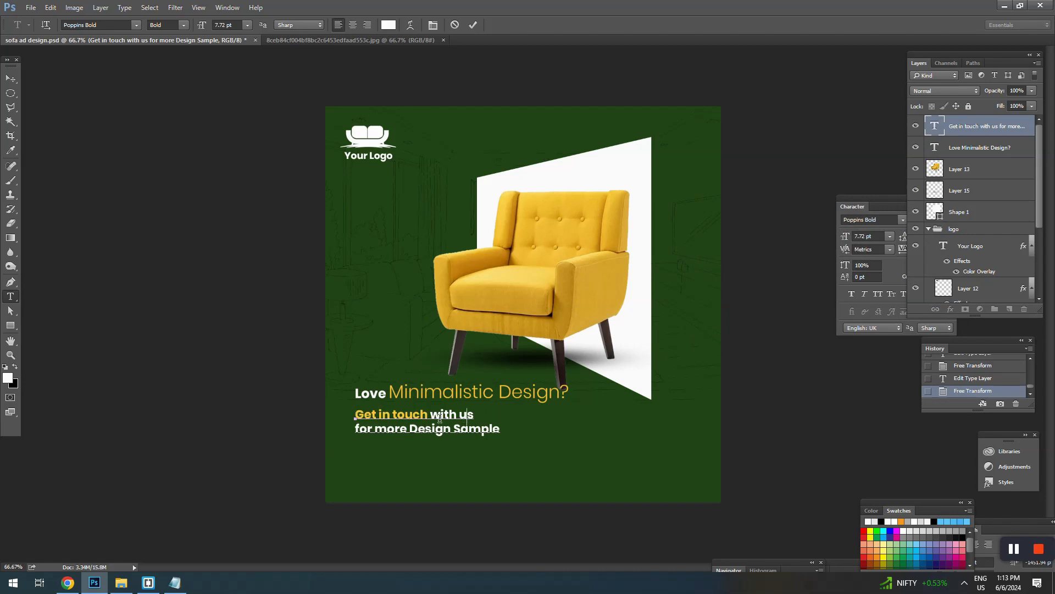
pyautogui.moveTo(429, 416); pyautogui.dragTo(404, 429)
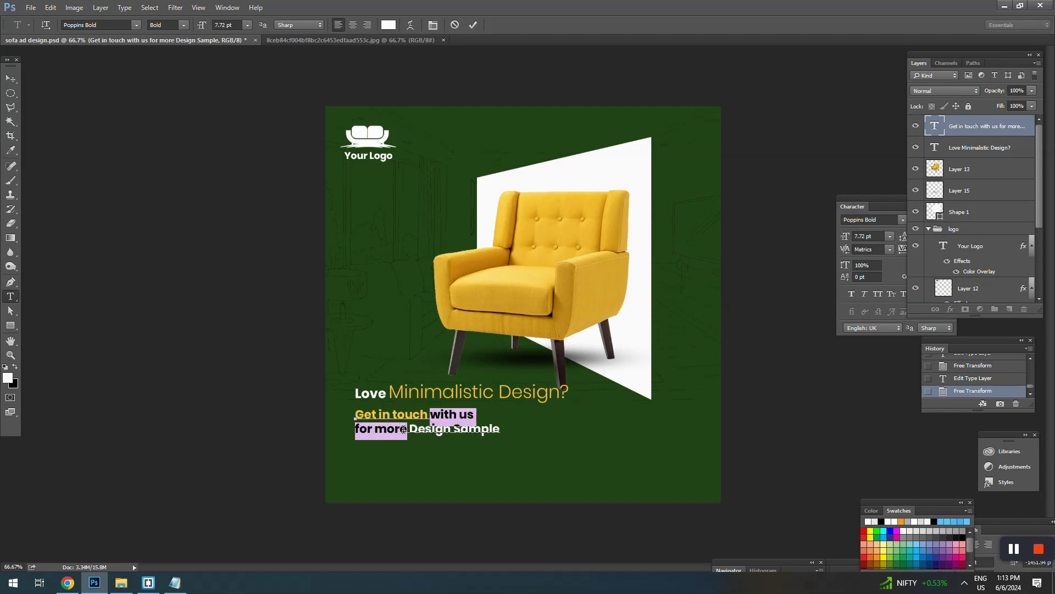
pyautogui.click(184, 25)
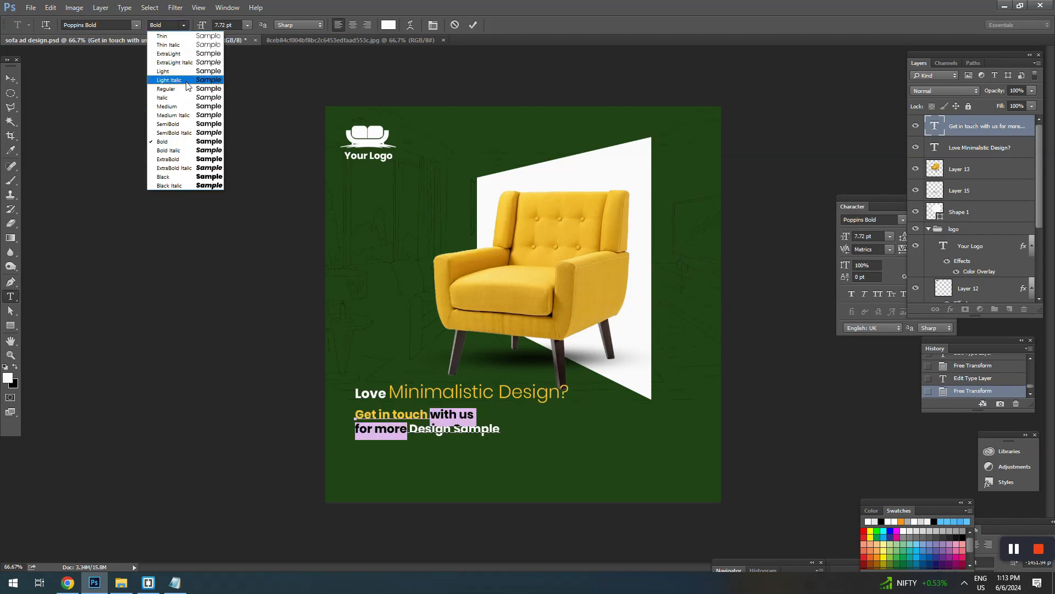
pyautogui.click(185, 100)
pyautogui.click(455, 415)
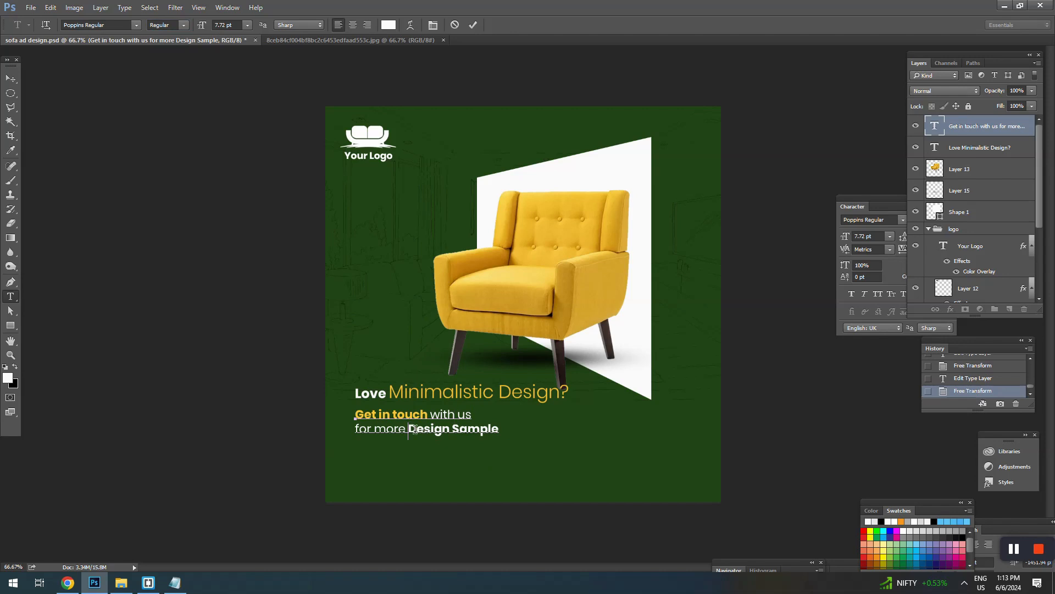
# Colour the words "Design Sample" yellow (fbca39) by sampling the armchair's seat.
pyautogui.moveTo(412, 430); pyautogui.dragTo(524, 433)
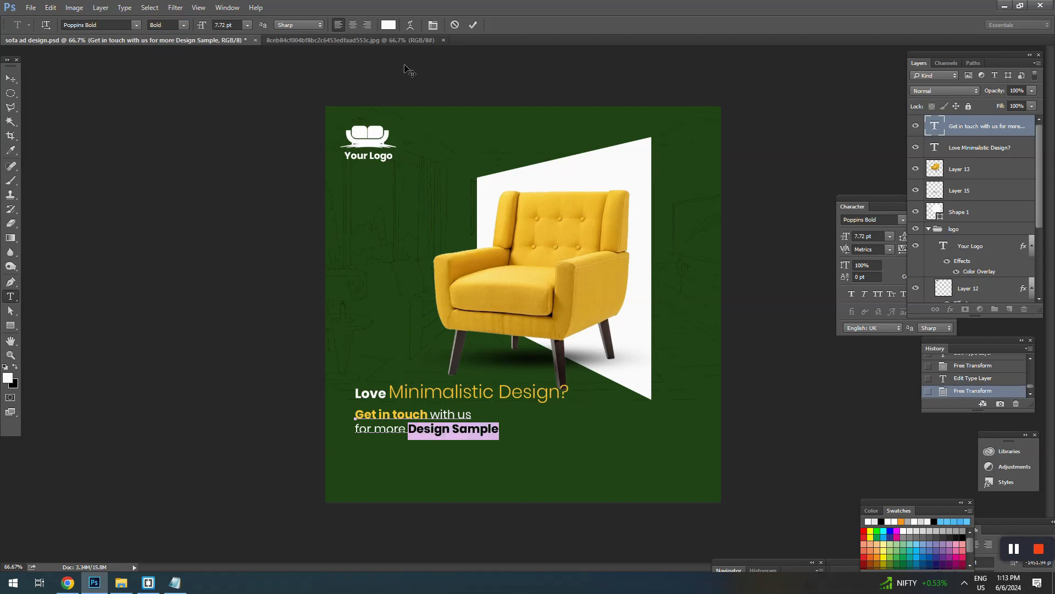
pyautogui.click(388, 25)
pyautogui.click(526, 285)
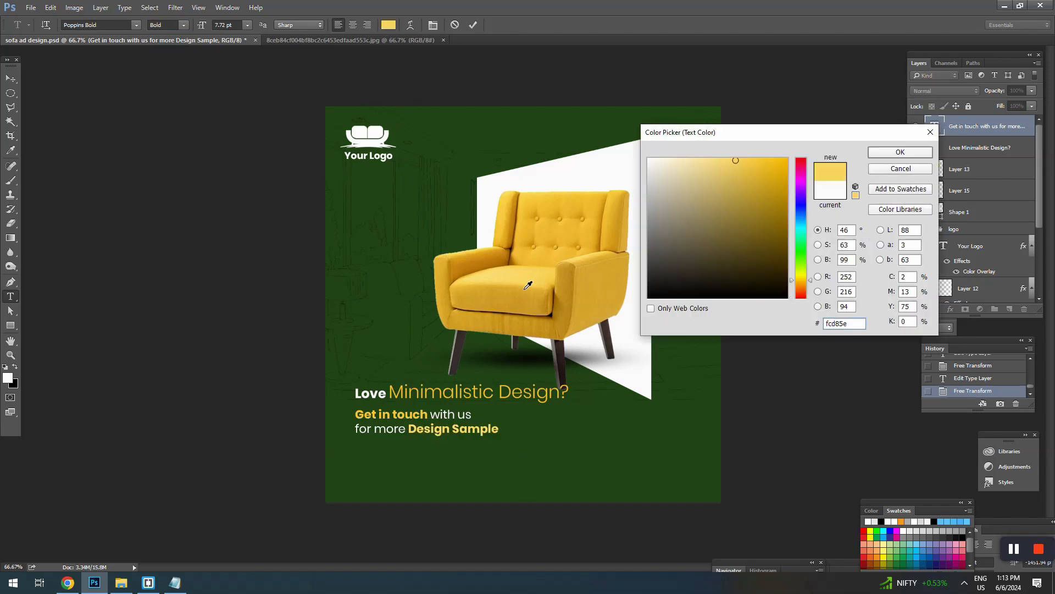
pyautogui.click(529, 285)
pyautogui.click(530, 280)
pyautogui.scroll(2, 407, 418)
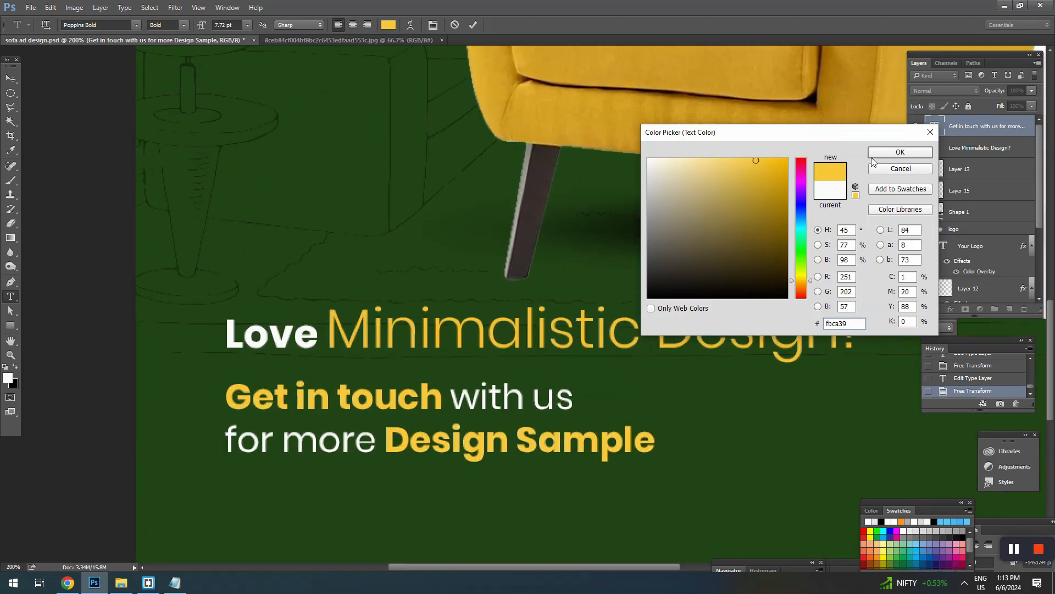
pyautogui.click(900, 152)
pyautogui.click(10, 85)
# Scale the two-line tagline up to 8.7 pt beneath the headline and save the document.
pyautogui.scroll(-3, 421, 262)
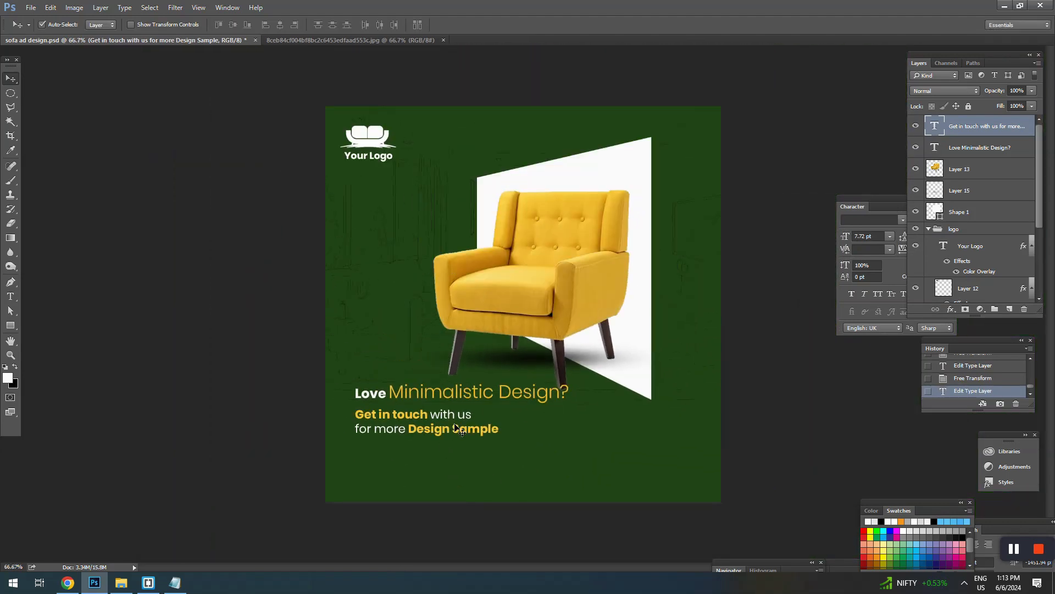
pyautogui.hotkey('ctrl', 't')
pyautogui.moveTo(499, 438); pyautogui.dragTo(516, 440)
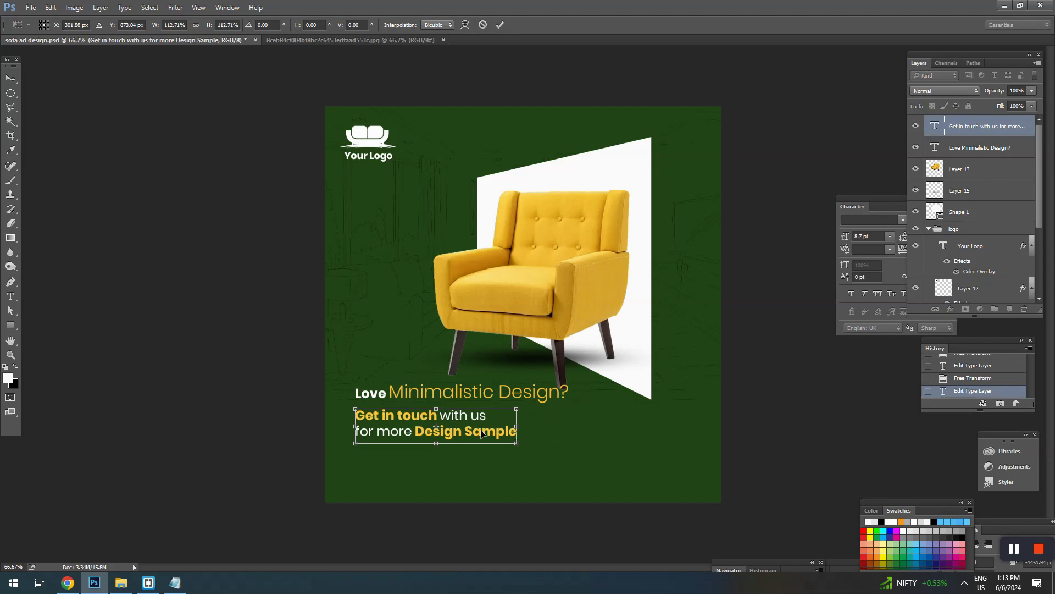
pyautogui.press('Return')
pyautogui.hotkey('ctrl', 's')
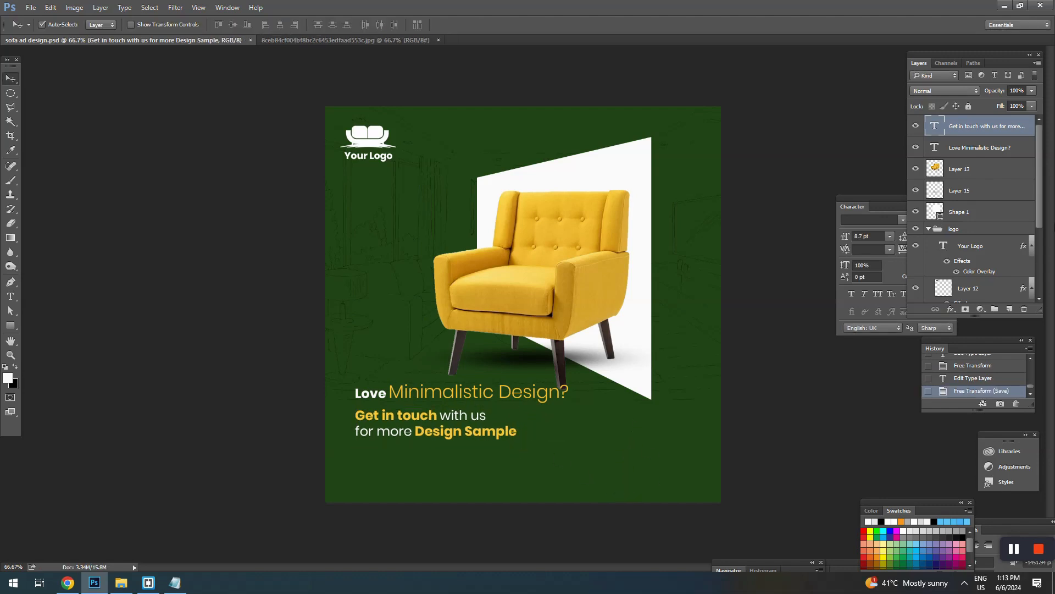
# Show the contact detail group and colour its website address off-white (fbfbfb) by sampling the white panel.
pyautogui.scroll(-4, 952, 206)
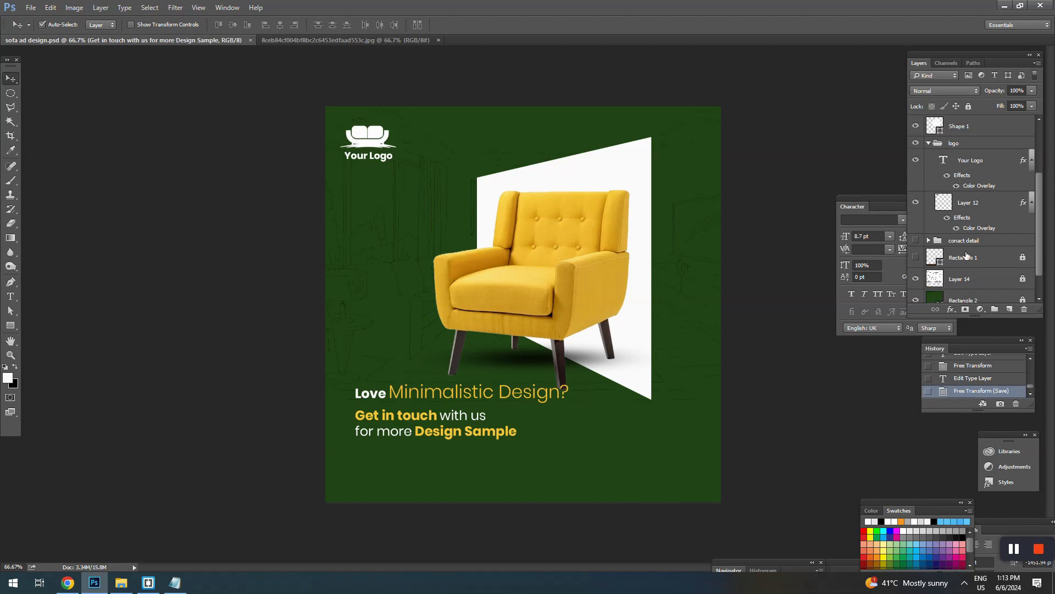
pyautogui.click(916, 240)
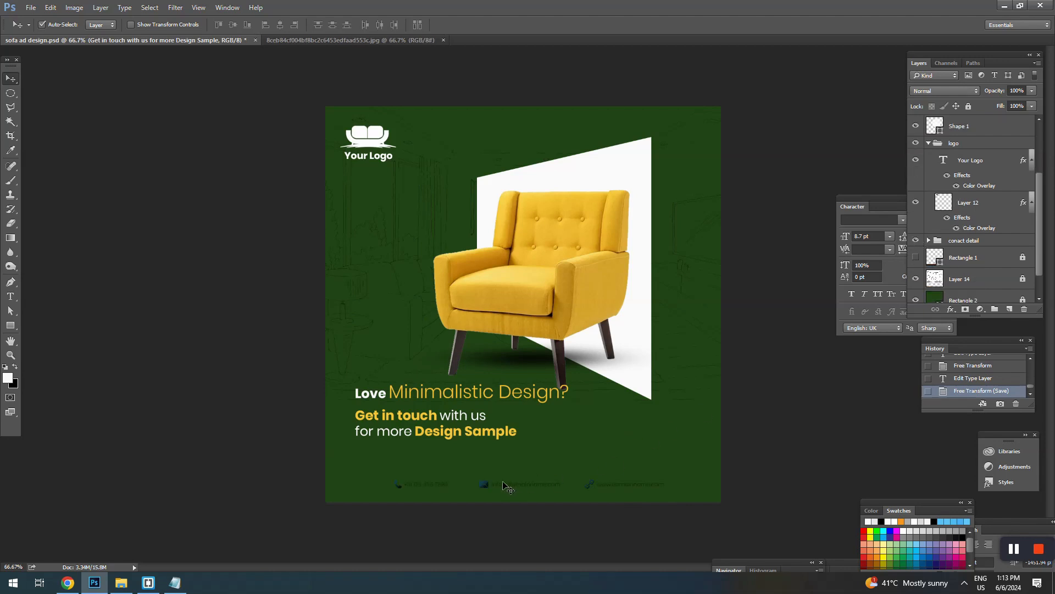
pyautogui.click(628, 489)
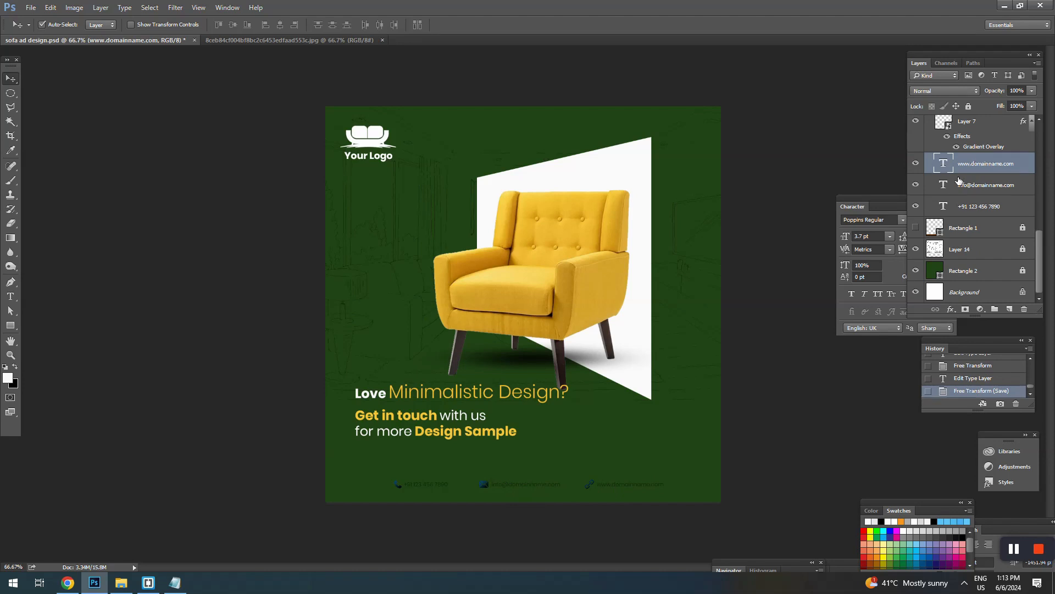
pyautogui.doubleClick(943, 164)
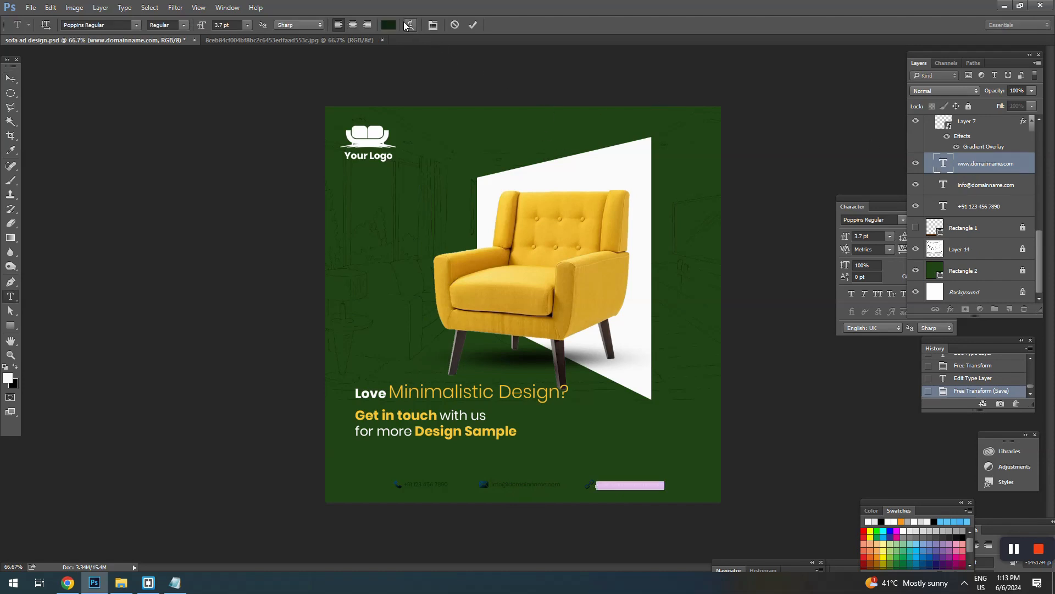
pyautogui.click(388, 25)
pyautogui.click(578, 180)
pyautogui.click(875, 153)
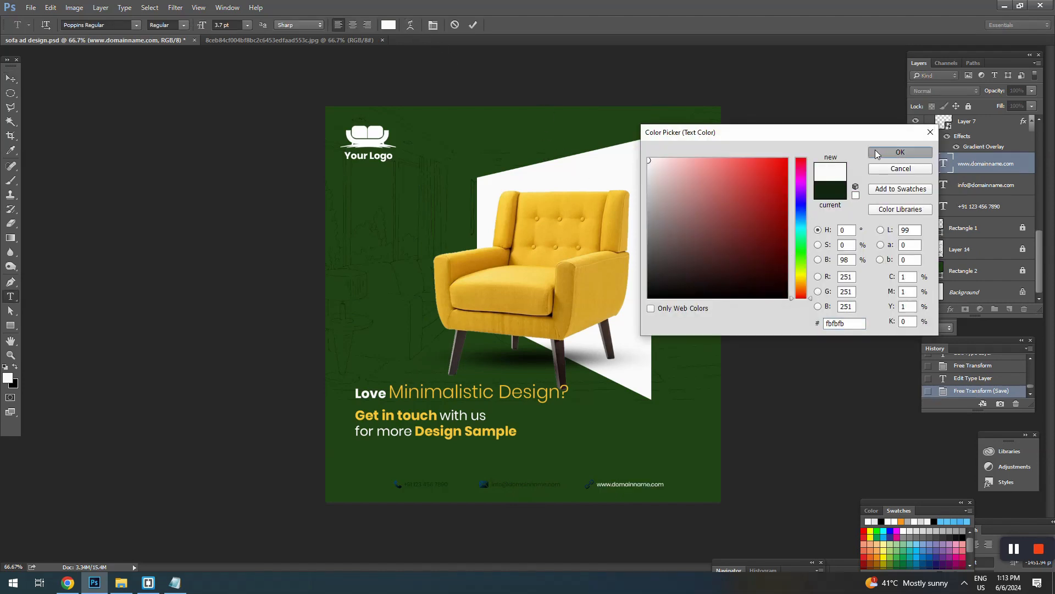
# Colour the email address in the contact row white (ffffff).
pyautogui.click(971, 189)
pyautogui.doubleClick(943, 185)
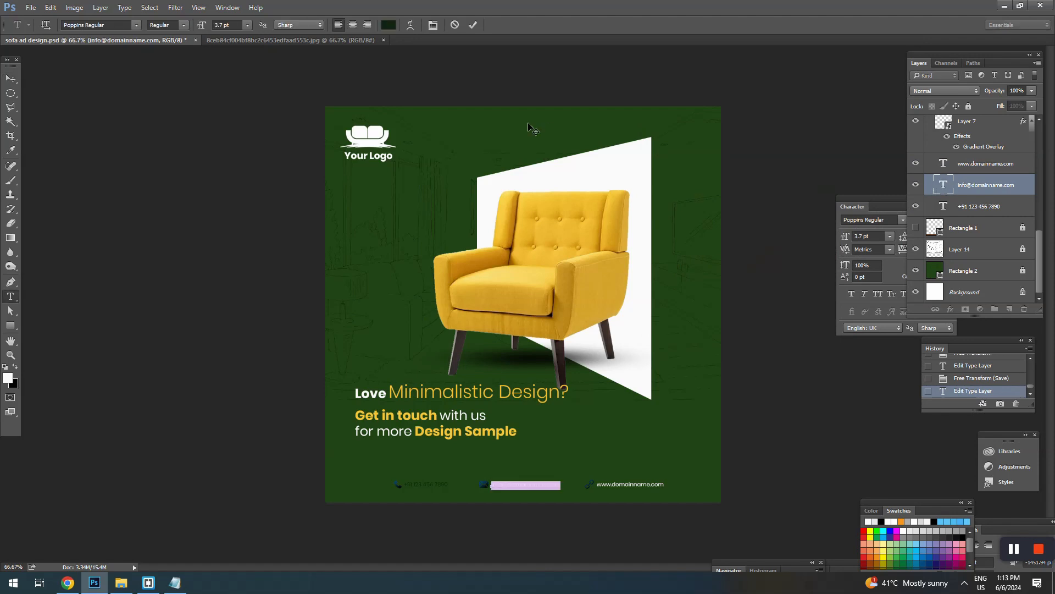
pyautogui.click(390, 25)
pyautogui.click(649, 159)
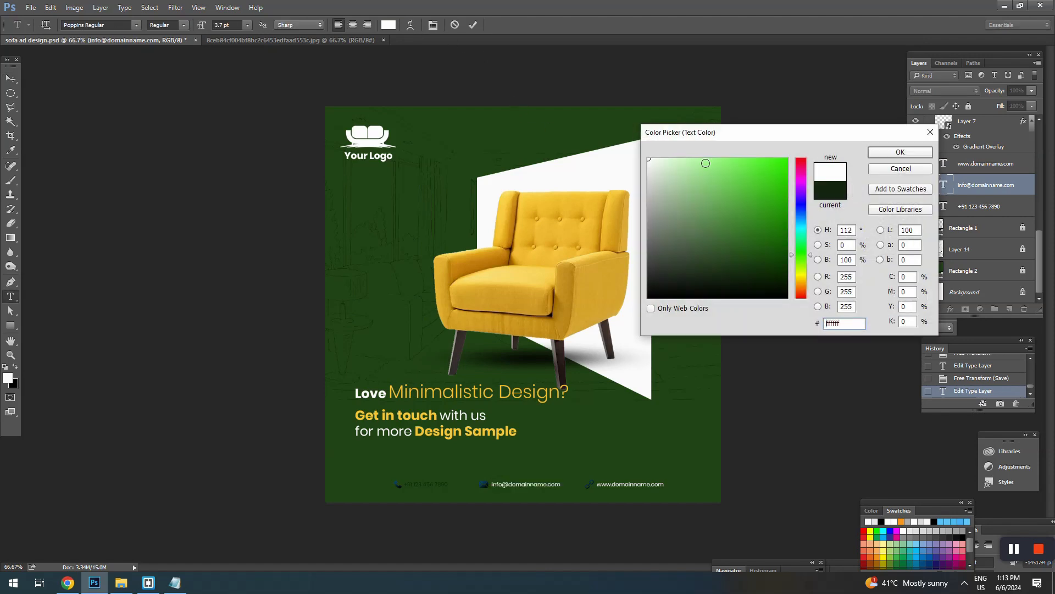
pyautogui.click(899, 153)
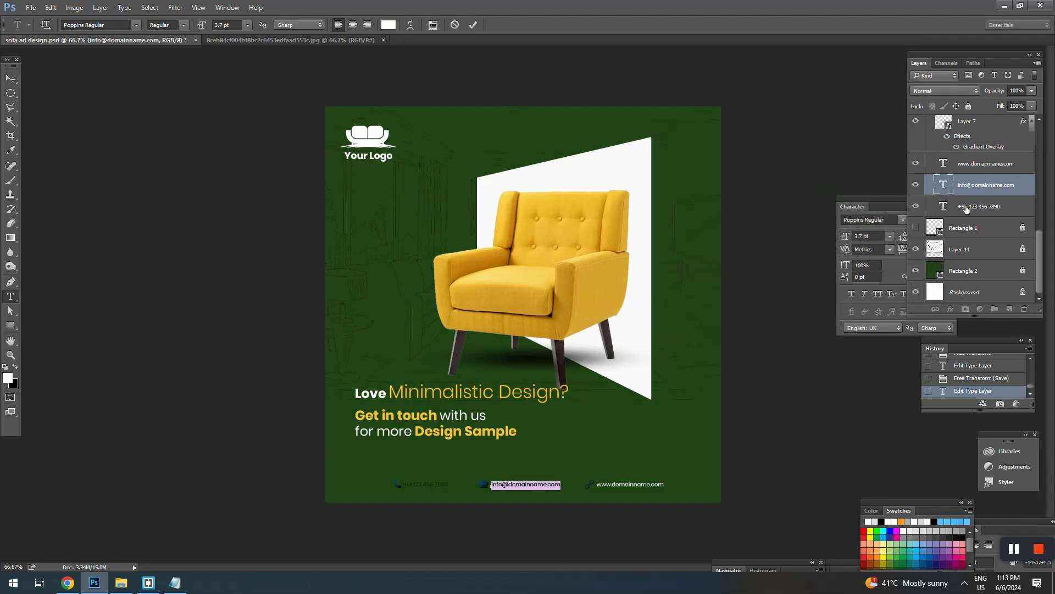
# Colour the phone number in the contact row white (ffffff) and commit the text edit.
pyautogui.click(963, 213)
pyautogui.press('v')
pyautogui.doubleClick(944, 207)
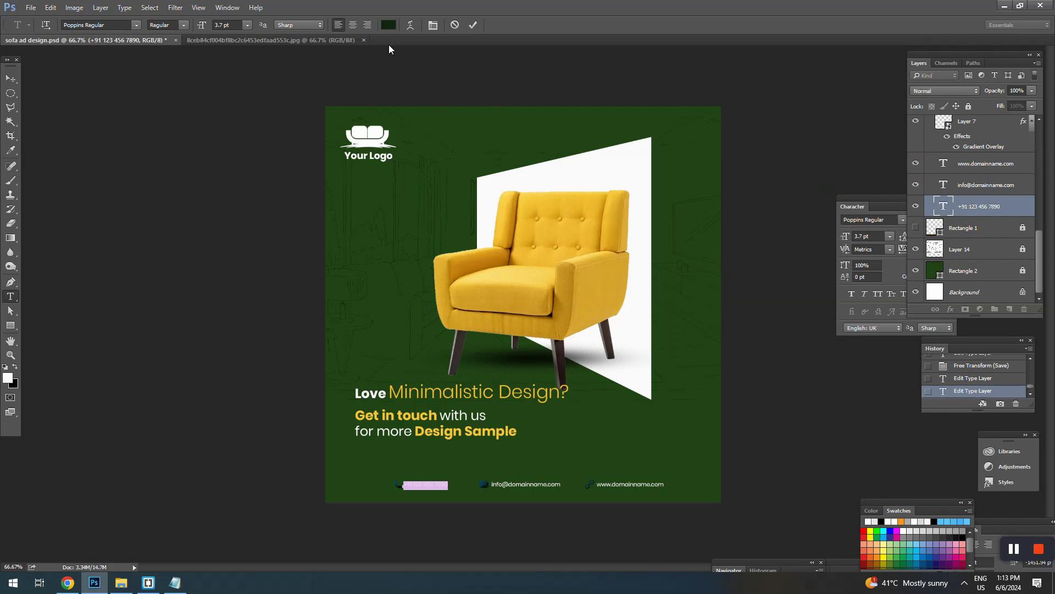
pyautogui.click(389, 25)
pyautogui.write('ffffff')
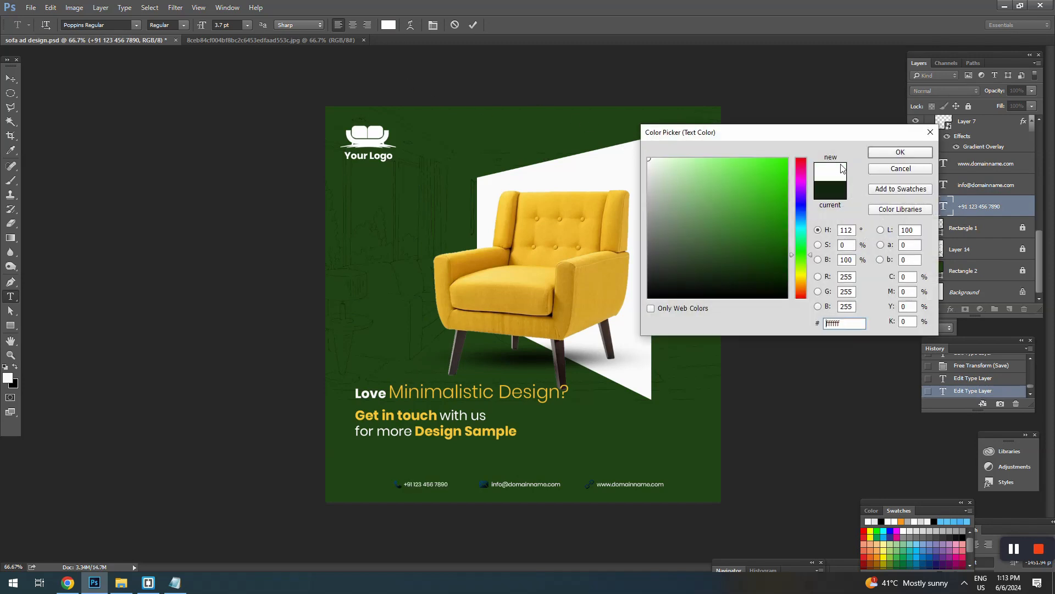
pyautogui.click(880, 155)
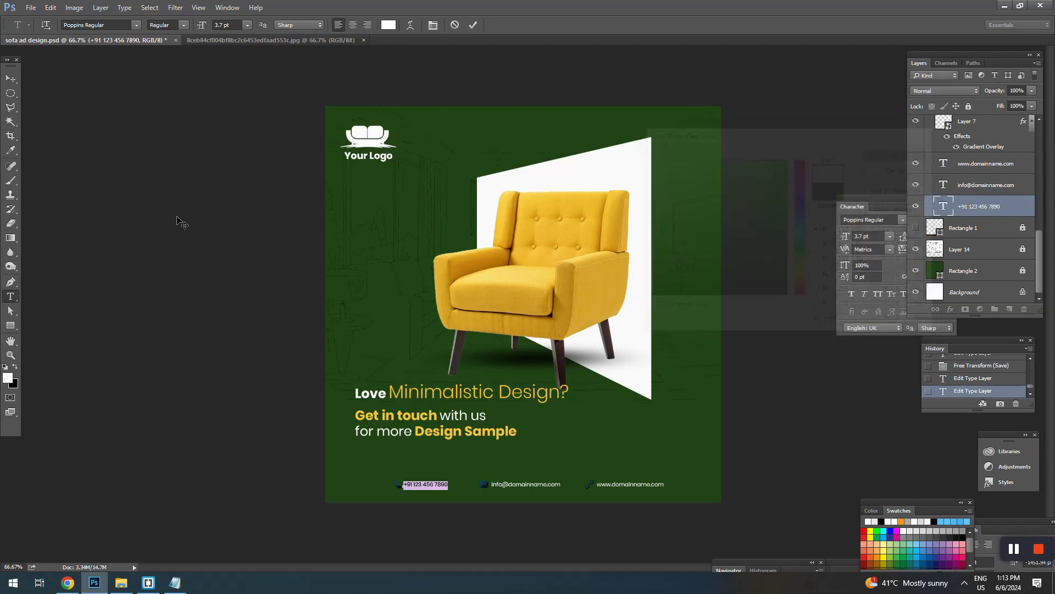
pyautogui.click(10, 78)
pyautogui.click(281, 297)
# Turn off the gradient overlay on the phone icon in the contact row.
pyautogui.keyDown('ctrl'); pyautogui.click(397, 389); pyautogui.keyUp('ctrl')
pyautogui.moveTo(418, 405); pyautogui.dragTo(431, 219)
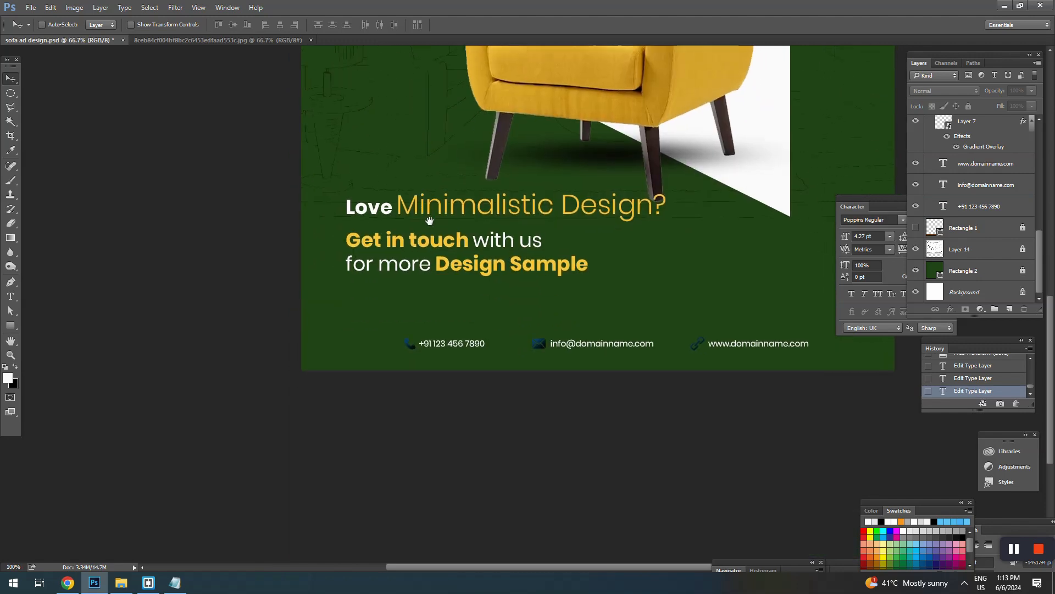
pyautogui.keyDown('ctrl'); pyautogui.click(475, 308); pyautogui.keyUp('ctrl')
pyautogui.click(354, 386)
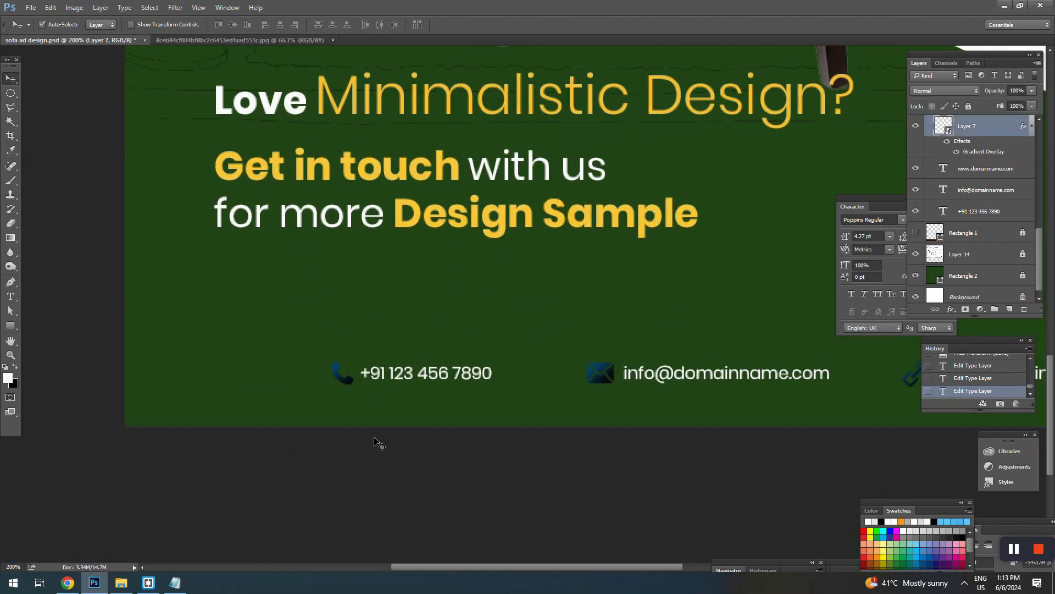
pyautogui.click(6, 94)
pyautogui.rightClick(461, 154)
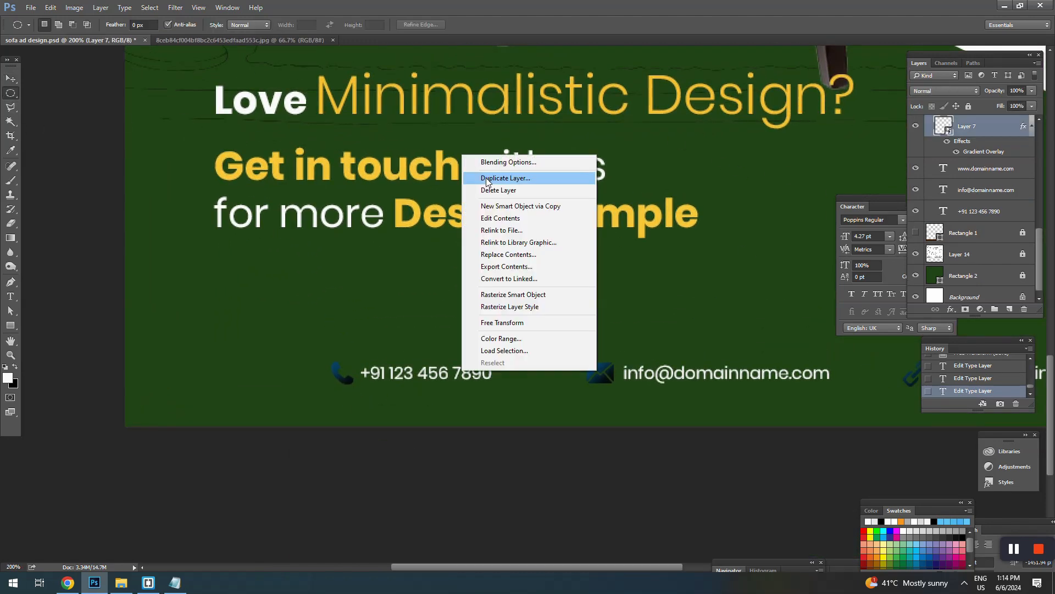
pyautogui.click(487, 163)
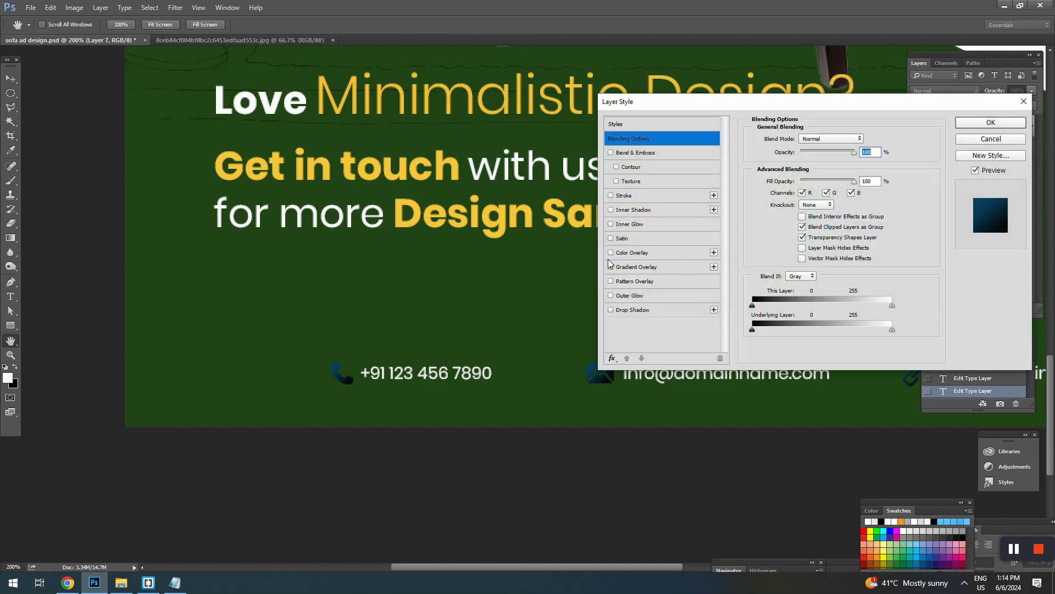
pyautogui.click(635, 267)
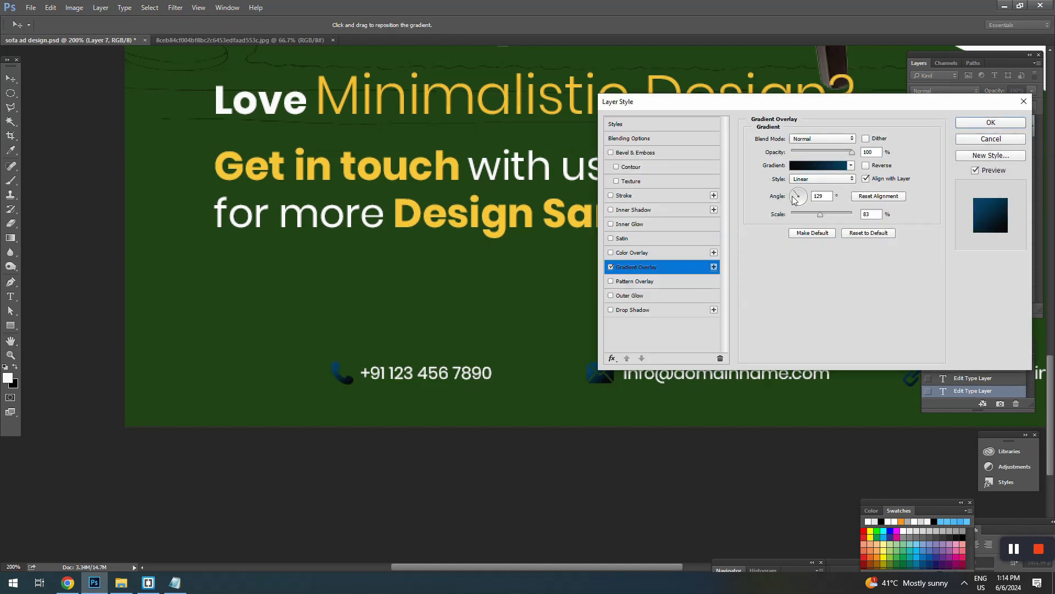
pyautogui.click(611, 267)
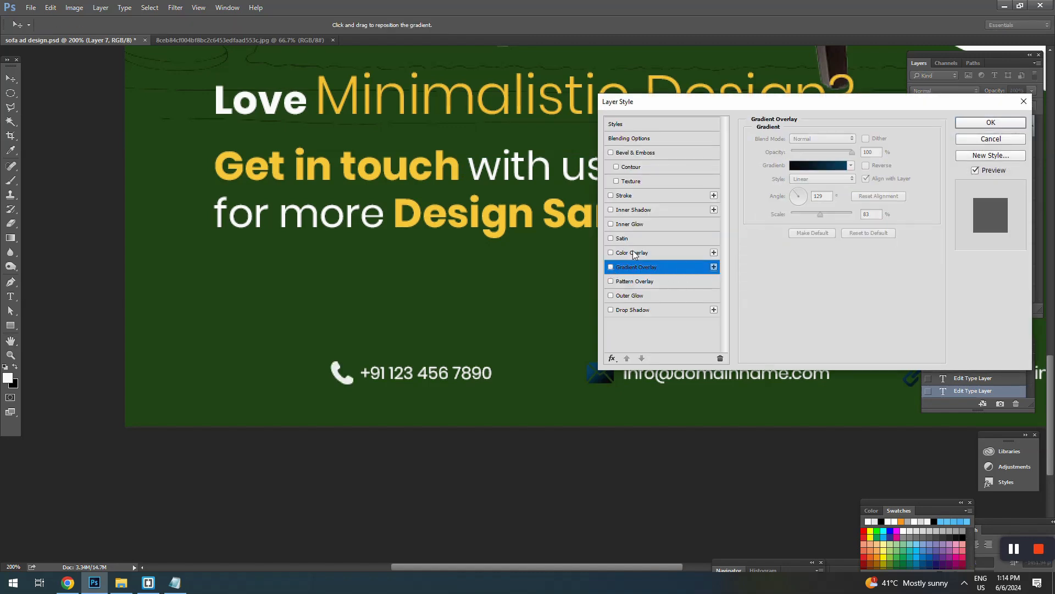
# Apply a yellow (fbca39) color overlay to the phone icon by sampling the words "Design Sample".
pyautogui.click(634, 253)
pyautogui.click(870, 140)
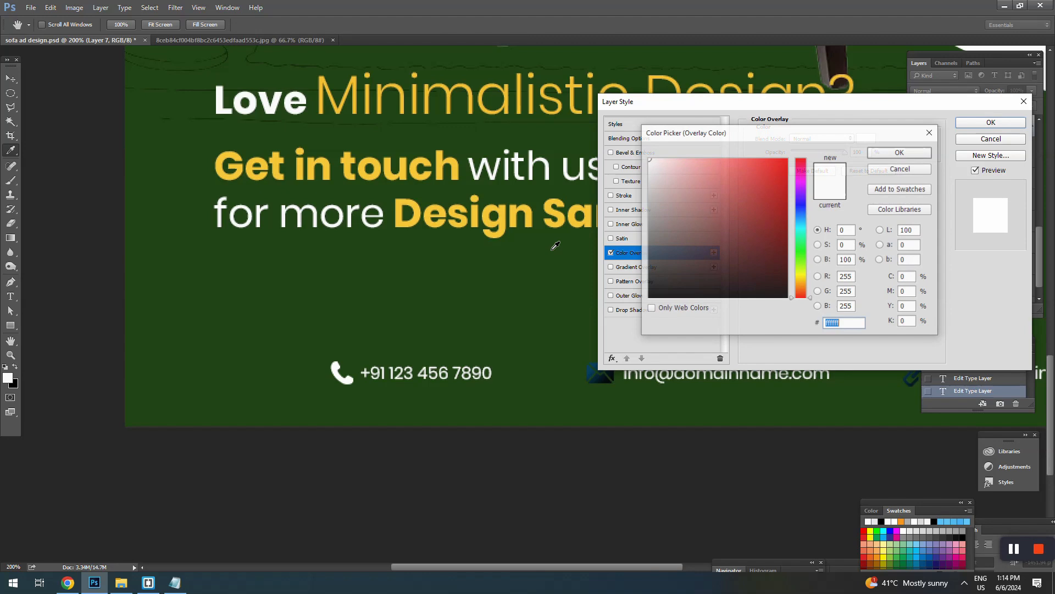
pyautogui.click(530, 226)
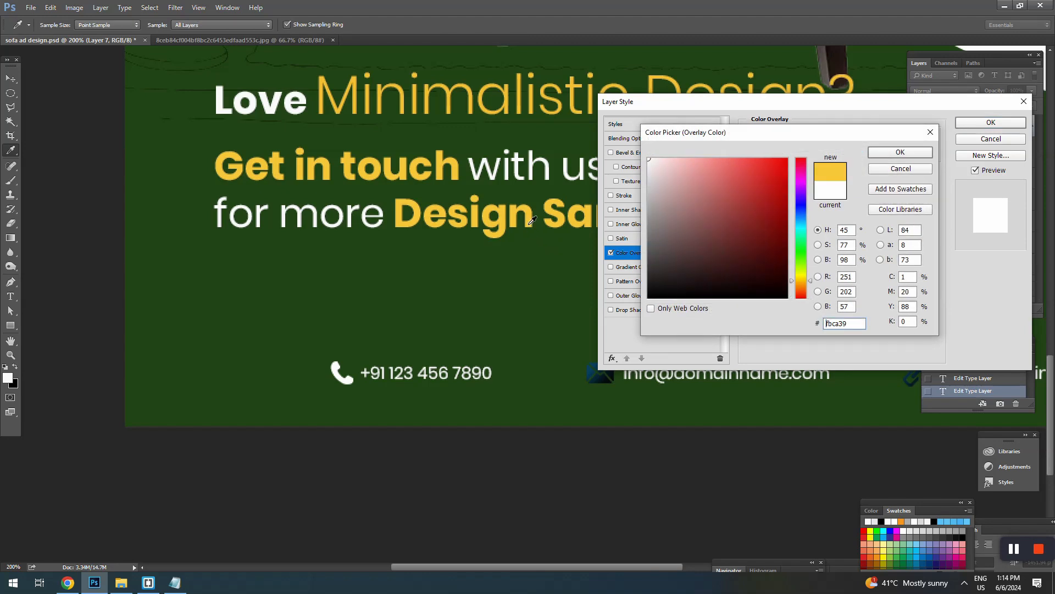
pyautogui.click(900, 152)
pyautogui.click(991, 123)
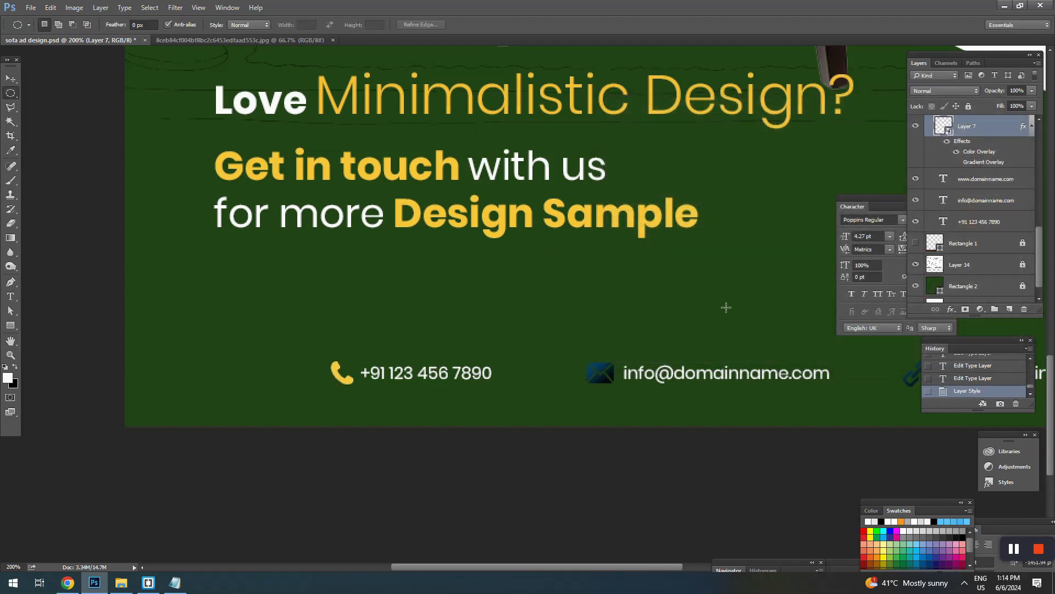
# Select the envelope icon beside the email address in the contact row.
pyautogui.press('v')
pyautogui.click(589, 377)
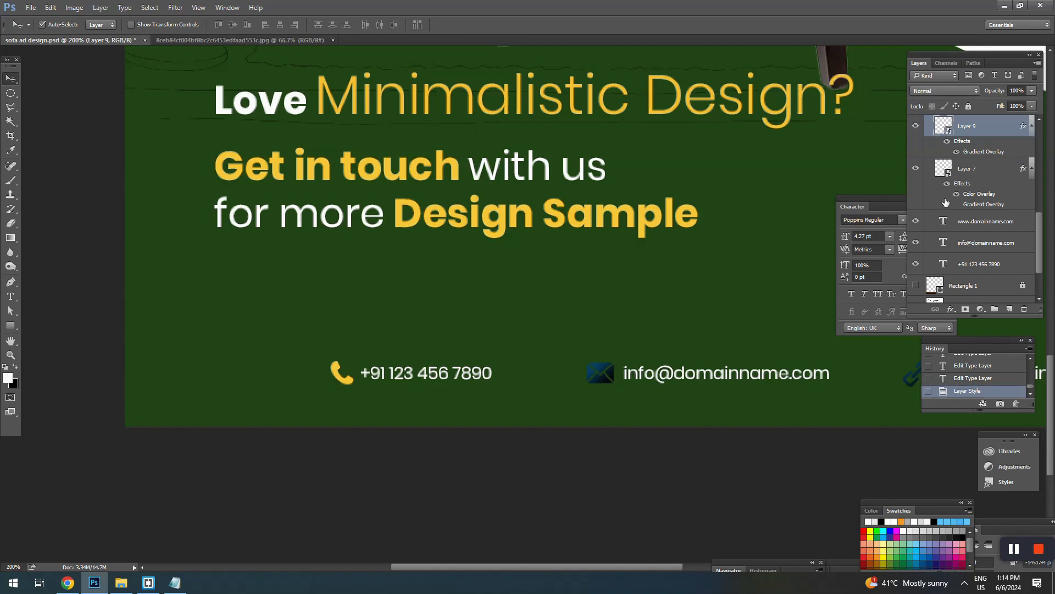
pyautogui.doubleClick(944, 127)
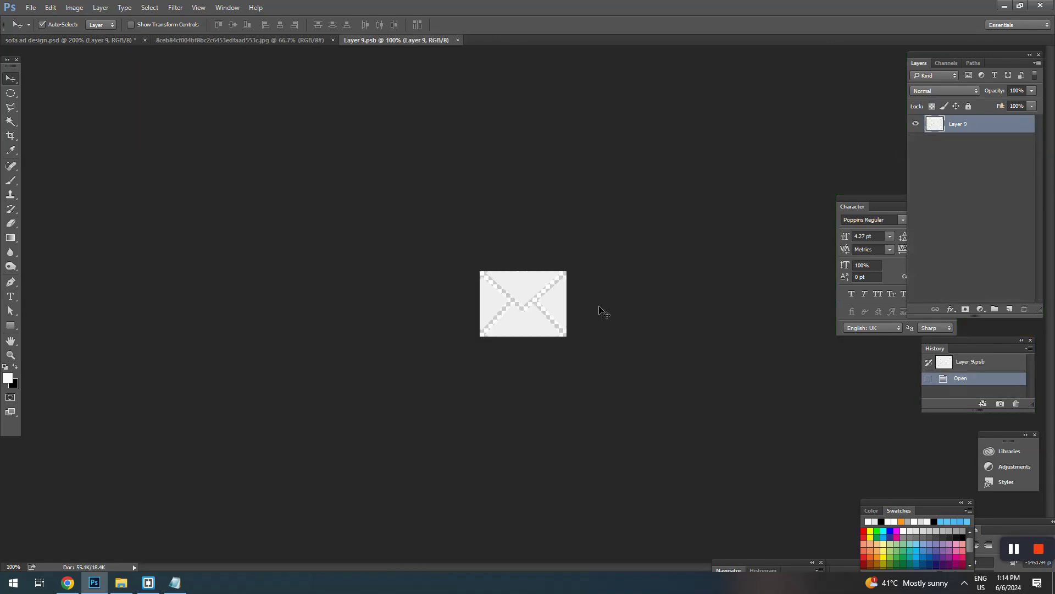
pyautogui.click(458, 40)
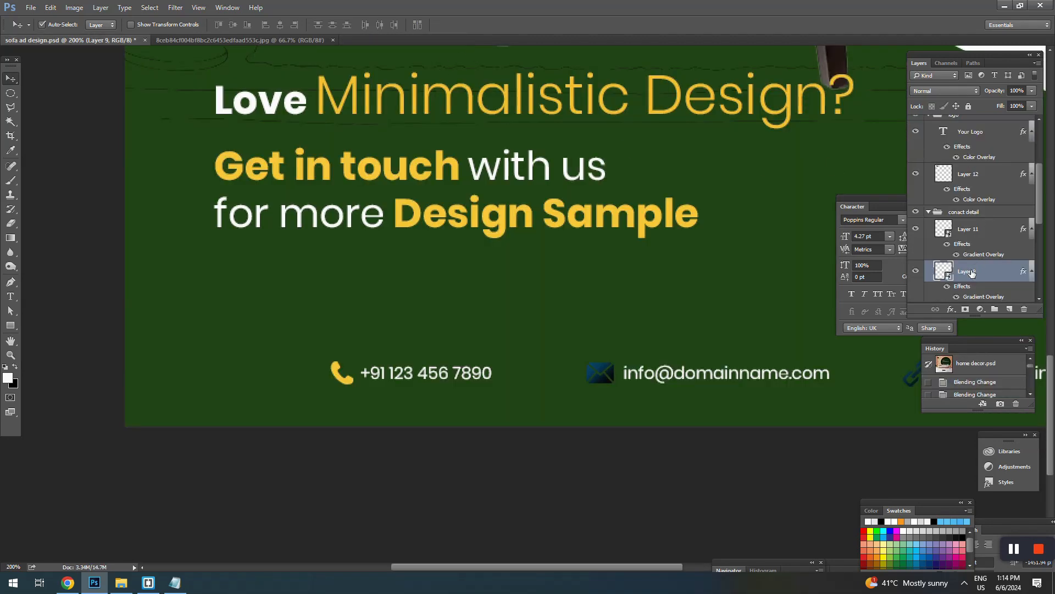
pyautogui.rightClick(972, 273)
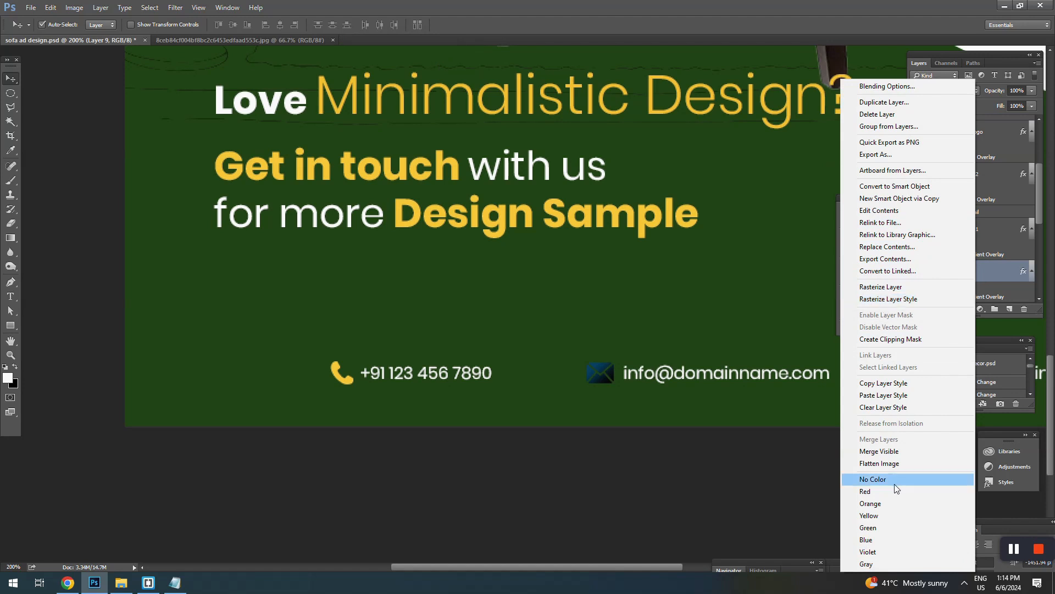
pyautogui.click(804, 3)
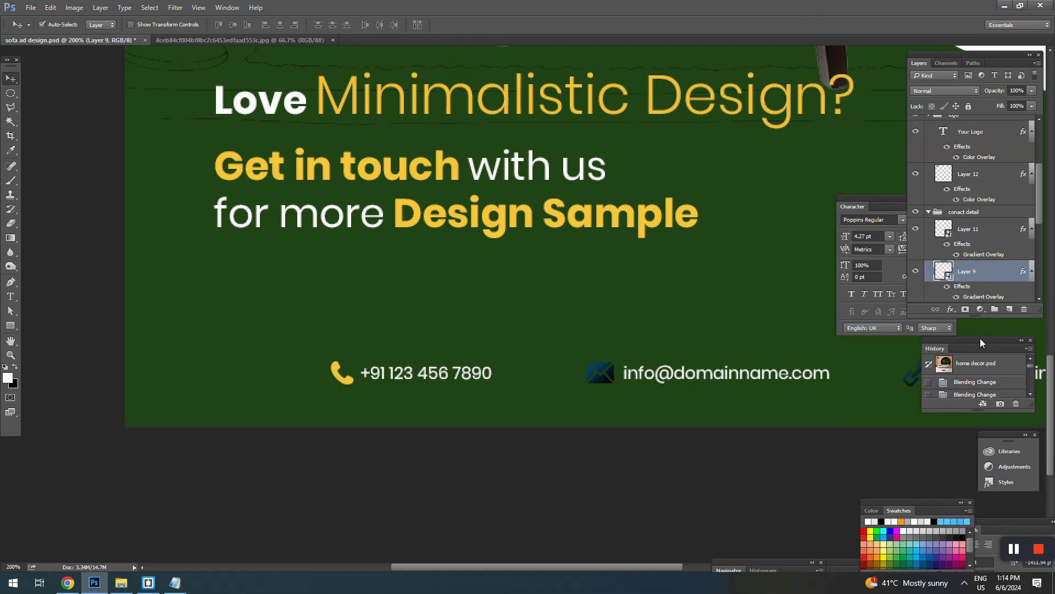
pyautogui.click(965, 309)
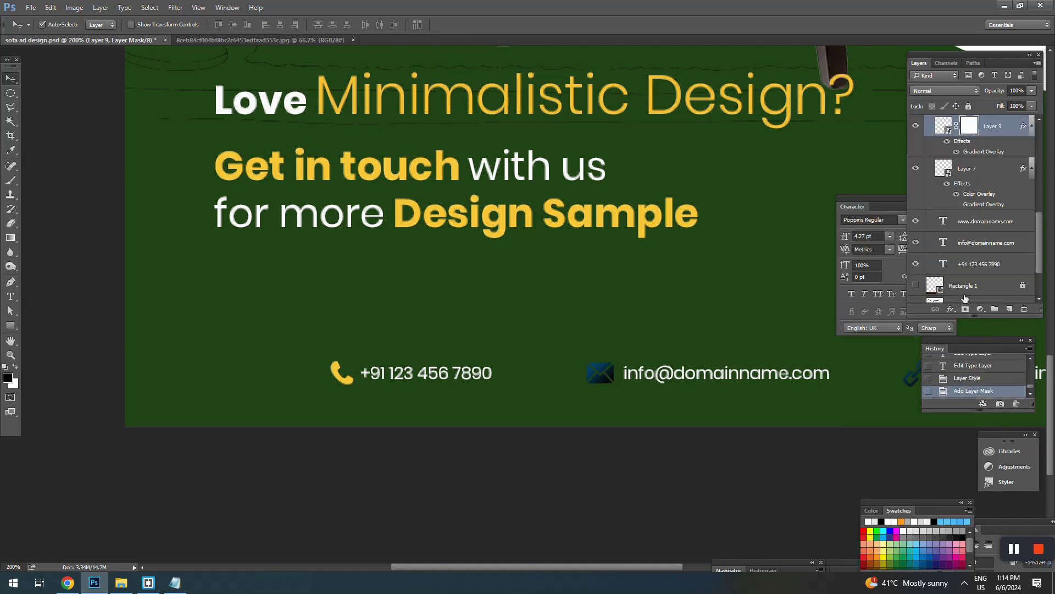
pyautogui.hotkey('ctrl', 'z')
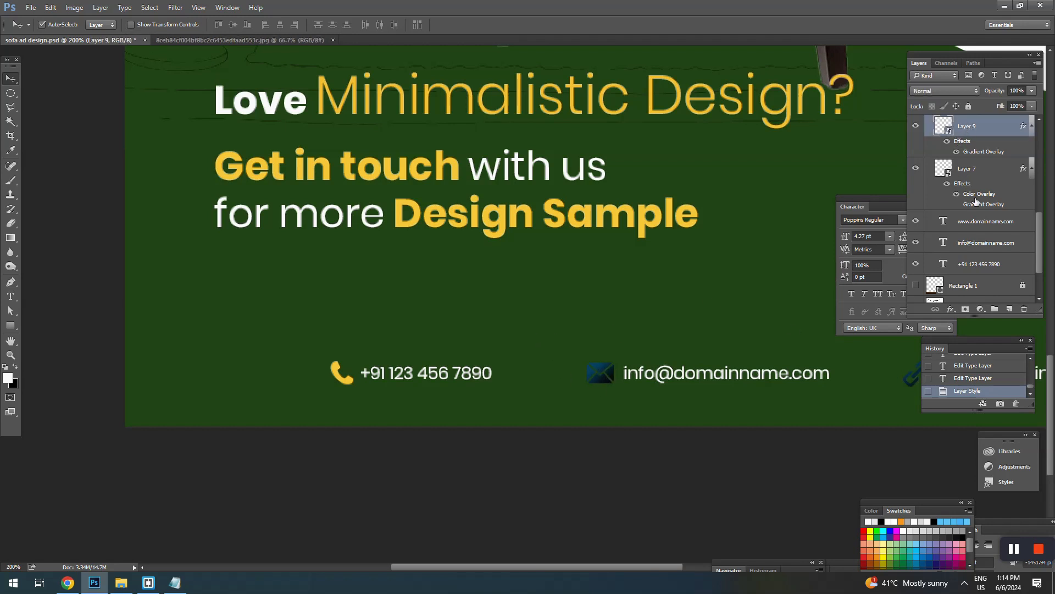
pyautogui.click(980, 310)
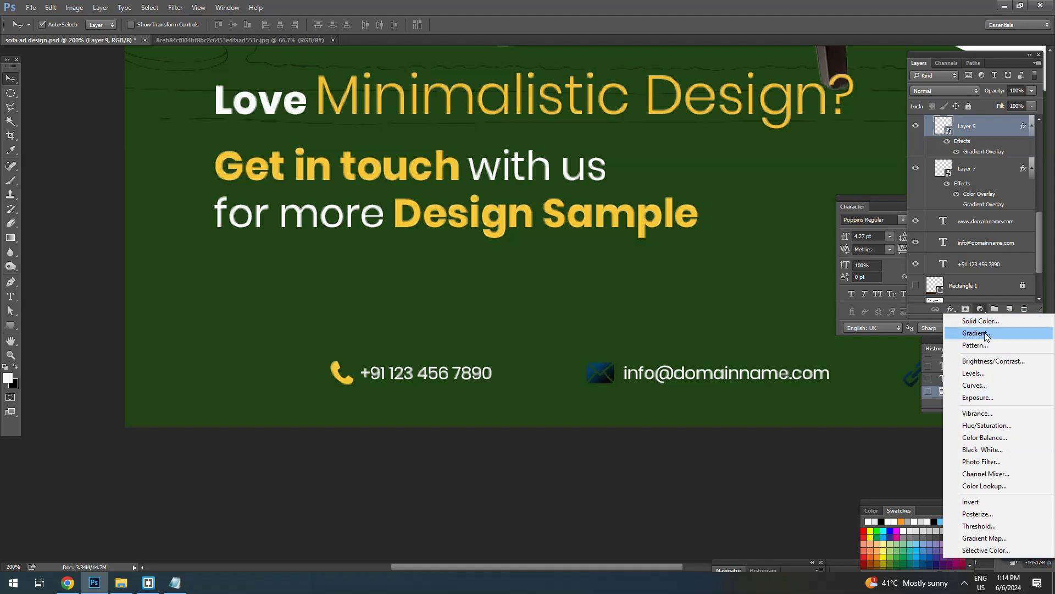
pyautogui.click(981, 333)
pyautogui.click(587, 185)
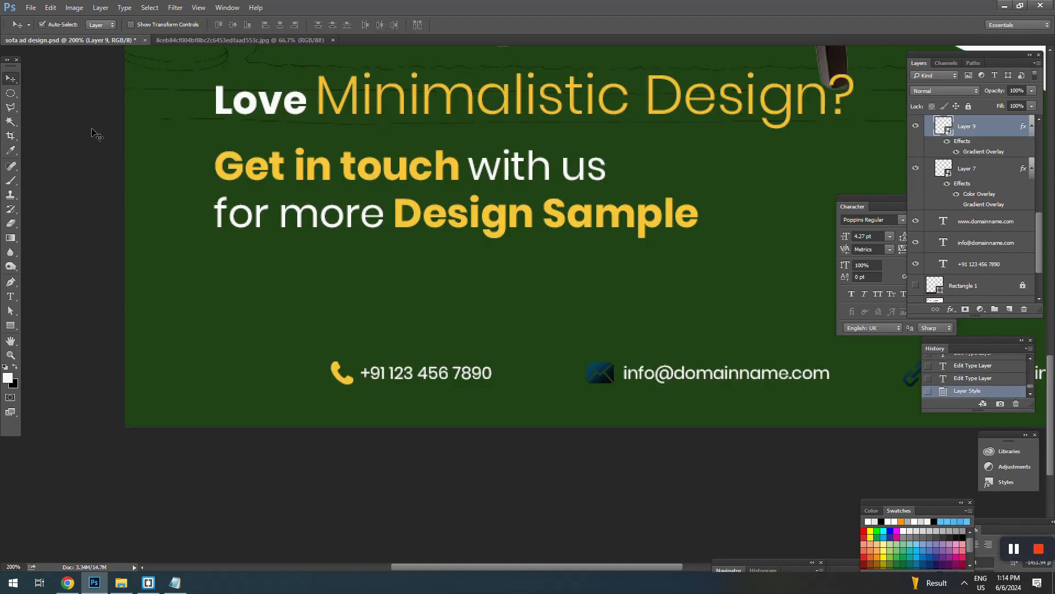
pyautogui.click(11, 93)
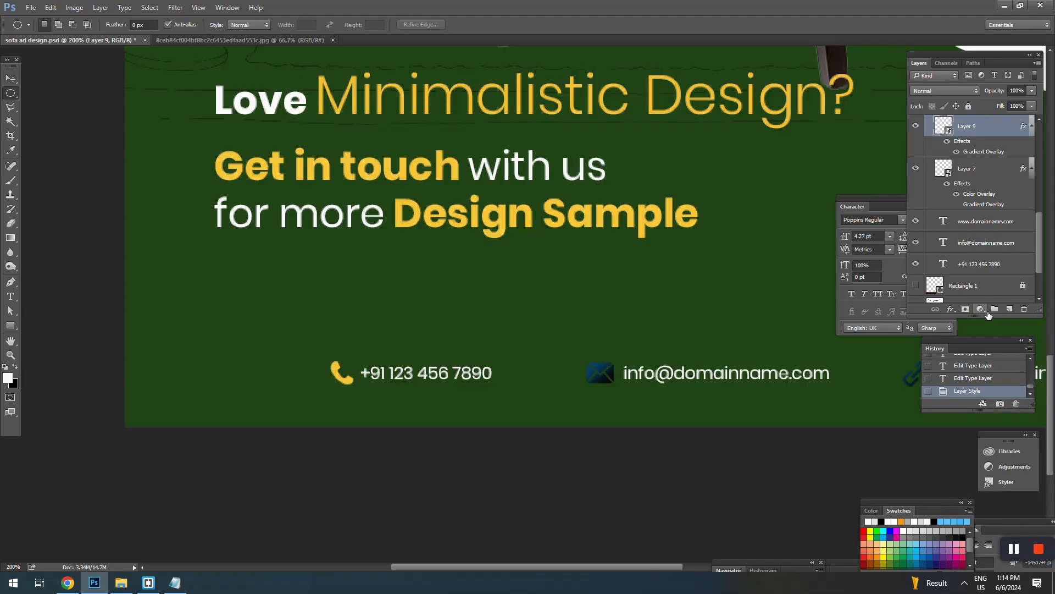
pyautogui.click(985, 312)
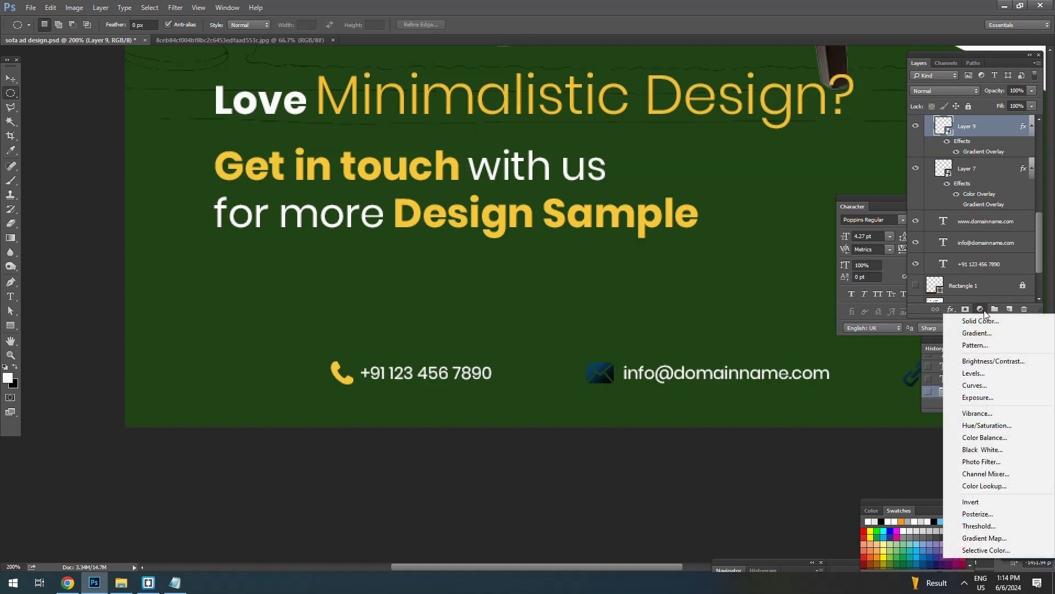
pyautogui.click(984, 311)
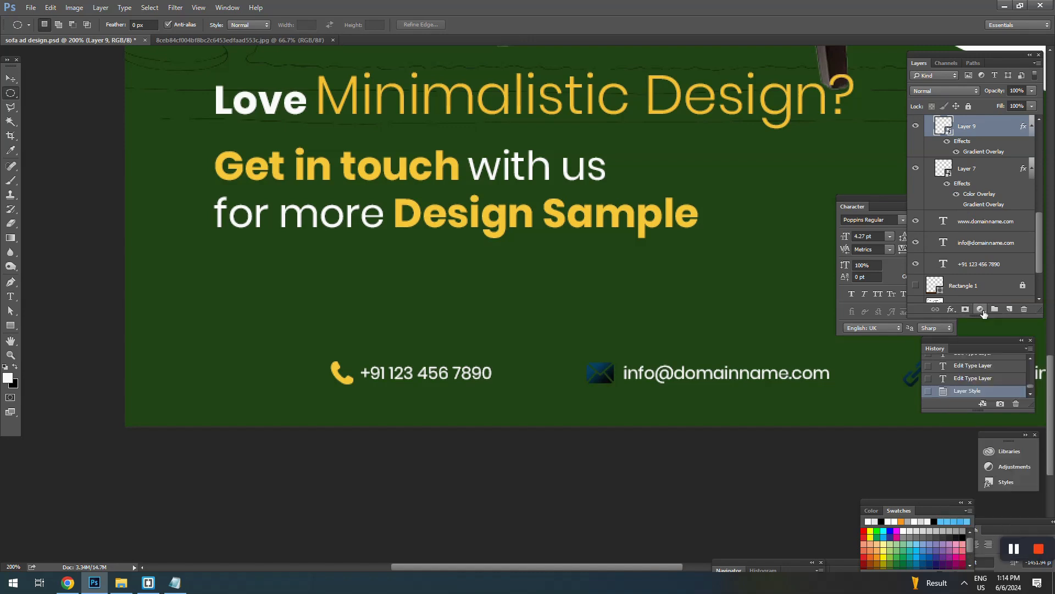
# Turn off the gradient overlay on the envelope icon in the contact row.
pyautogui.click(950, 309)
pyautogui.click(967, 324)
pyautogui.click(638, 269)
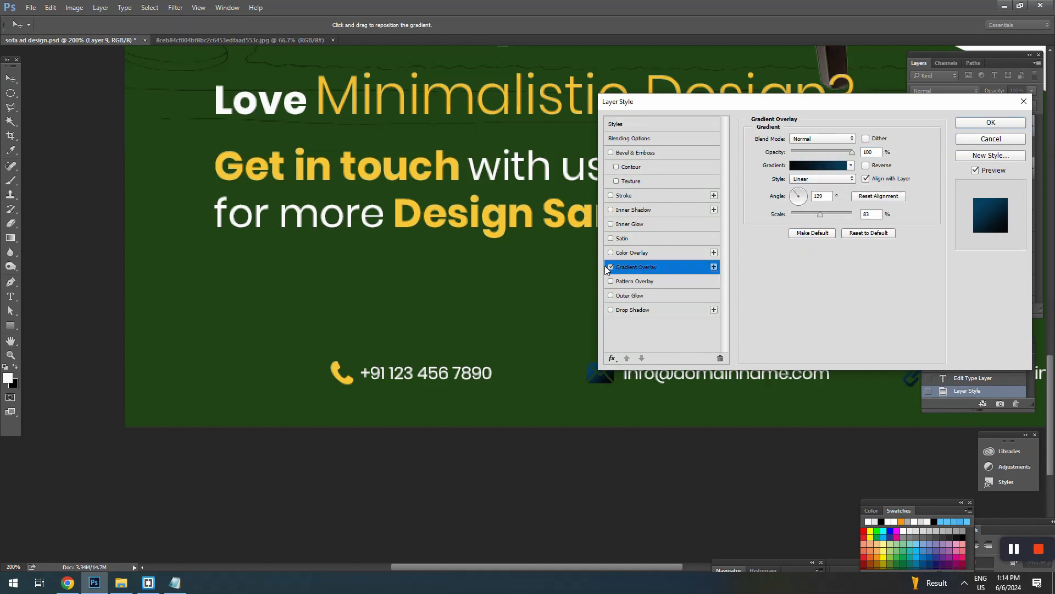
pyautogui.click(610, 267)
pyautogui.click(611, 267)
pyautogui.click(611, 267)
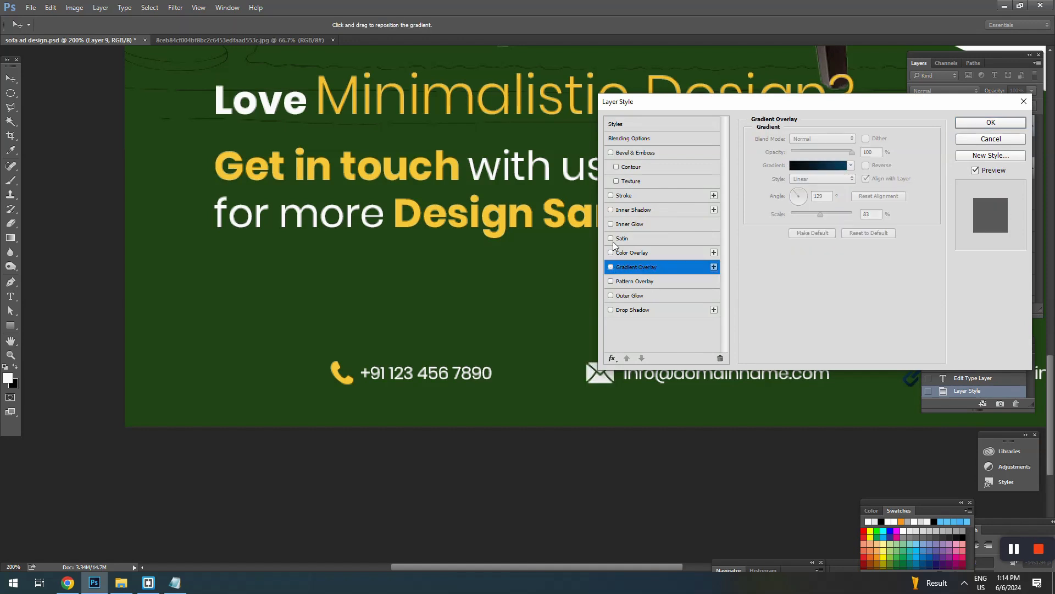
# Apply a yellow (fbca39) color overlay to the envelope icon by sampling the words "Design Sample".
pyautogui.click(611, 254)
pyautogui.click(632, 253)
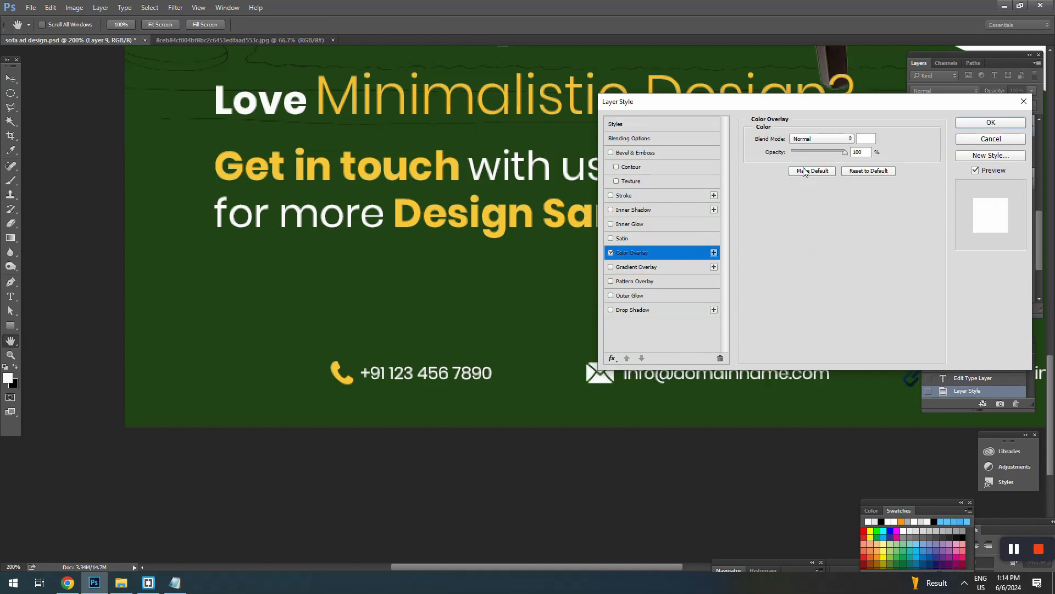
pyautogui.click(866, 139)
pyautogui.click(583, 221)
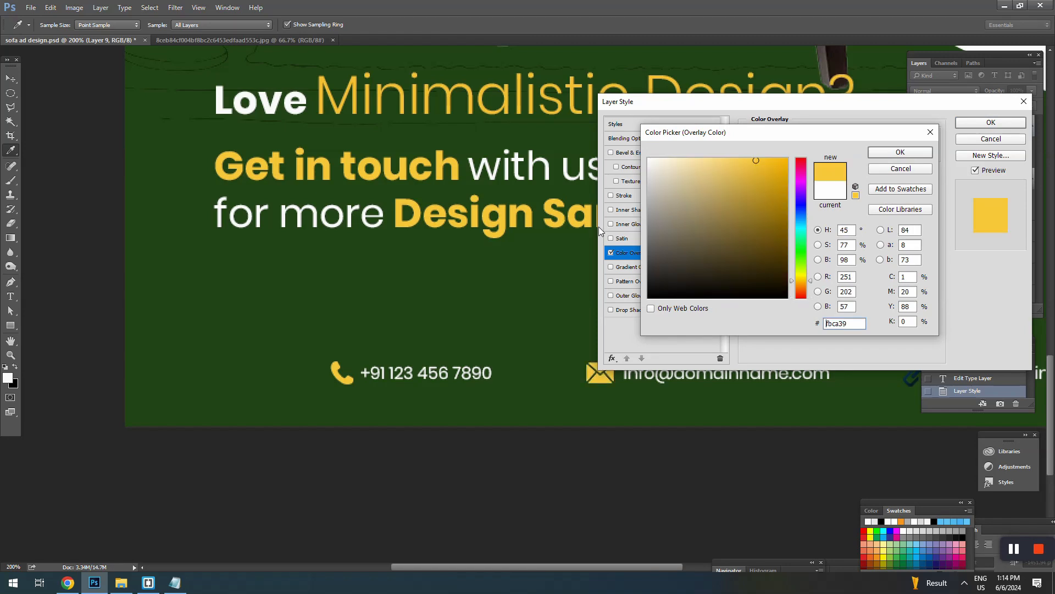
pyautogui.click(929, 151)
pyautogui.click(990, 122)
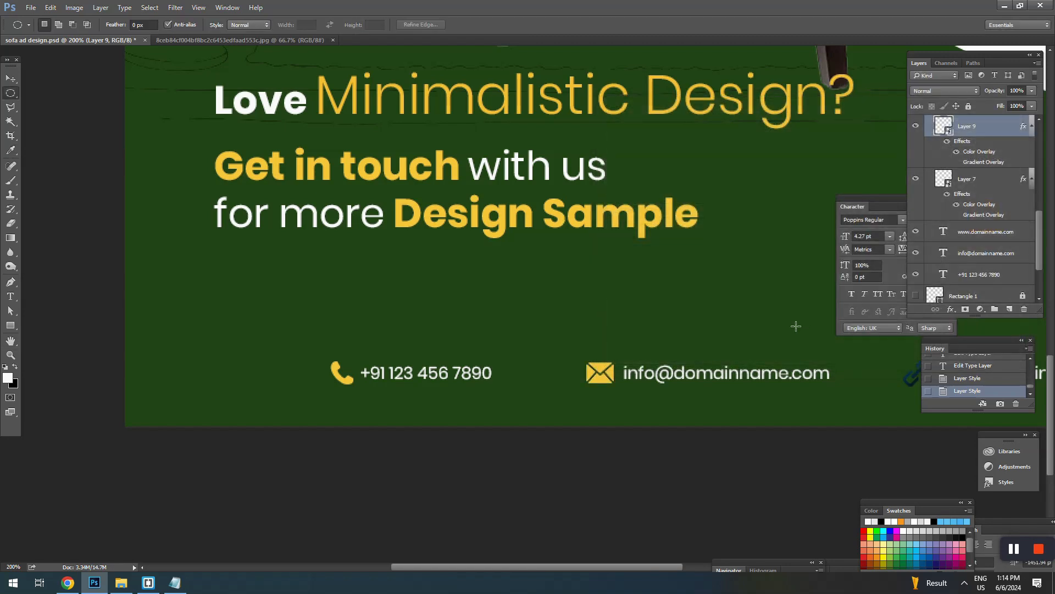
# Select the link icon beside the website address and turn off its gradient overlay.
pyautogui.hscroll(5, 528, 344)
pyautogui.press('v')
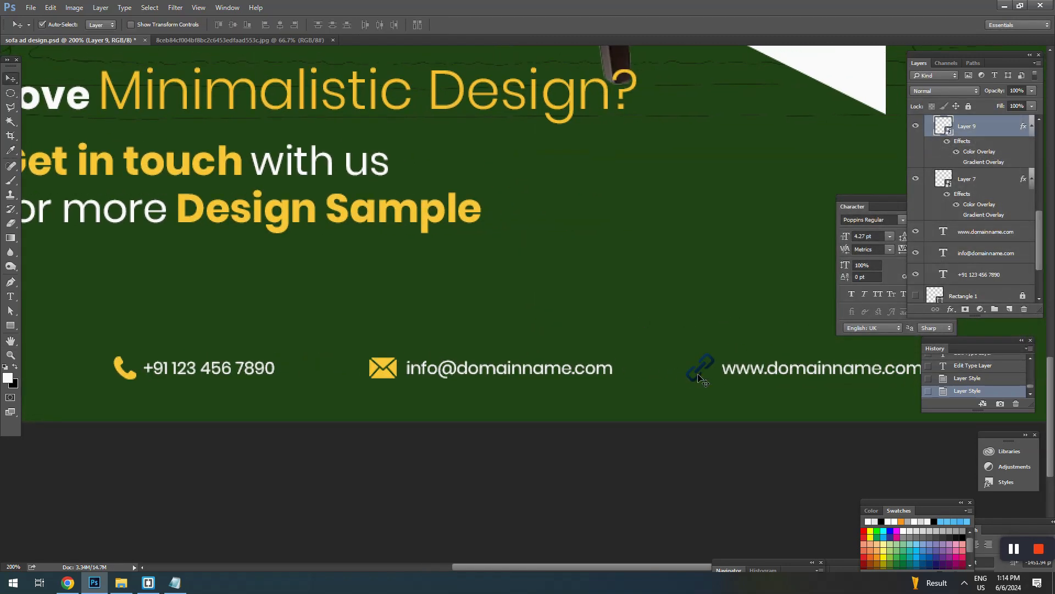
pyautogui.click(703, 368)
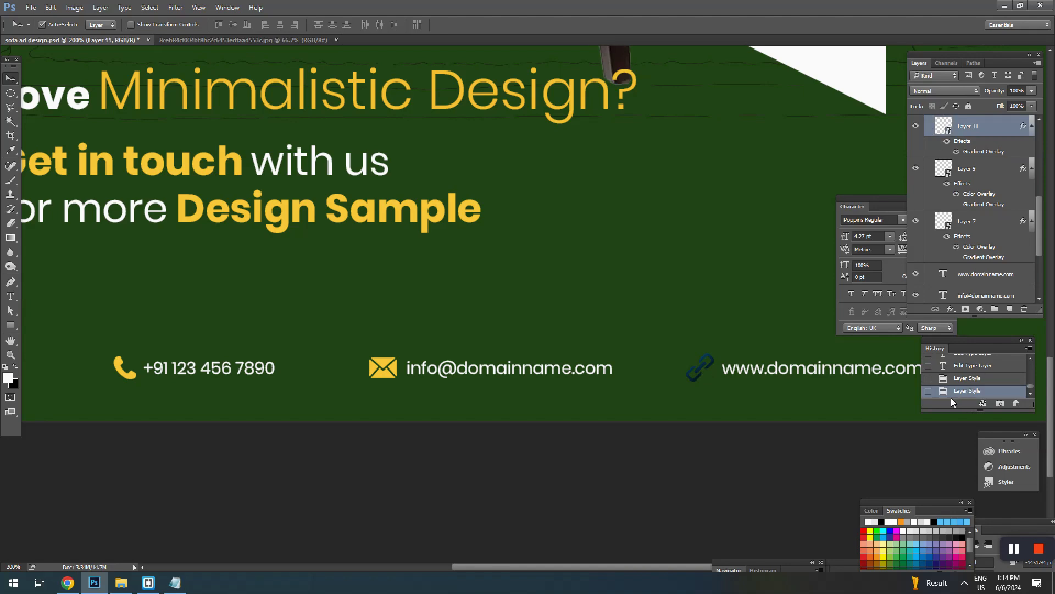
pyautogui.click(951, 310)
pyautogui.click(970, 317)
pyautogui.click(612, 267)
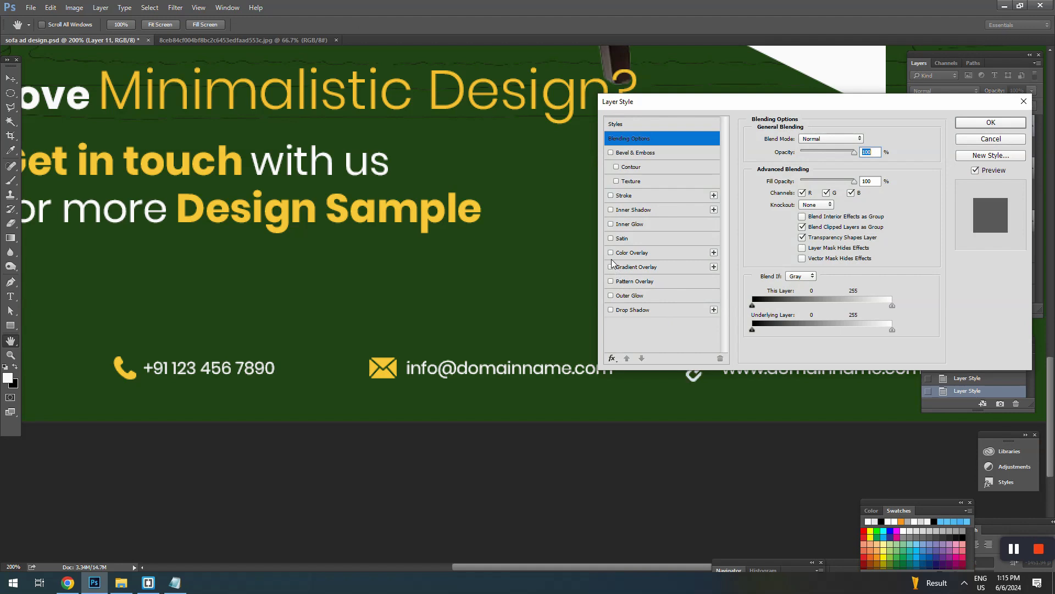
# Apply a yellow (fbca39) color overlay to the link icon by sampling the words "Design Sample".
pyautogui.click(632, 253)
pyautogui.click(866, 139)
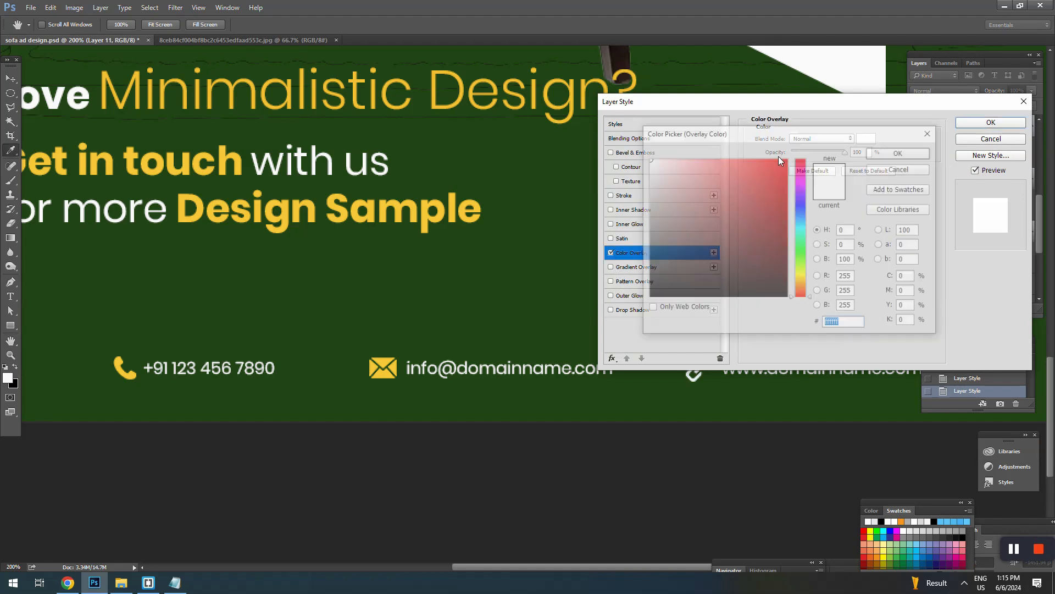
pyautogui.click(459, 197)
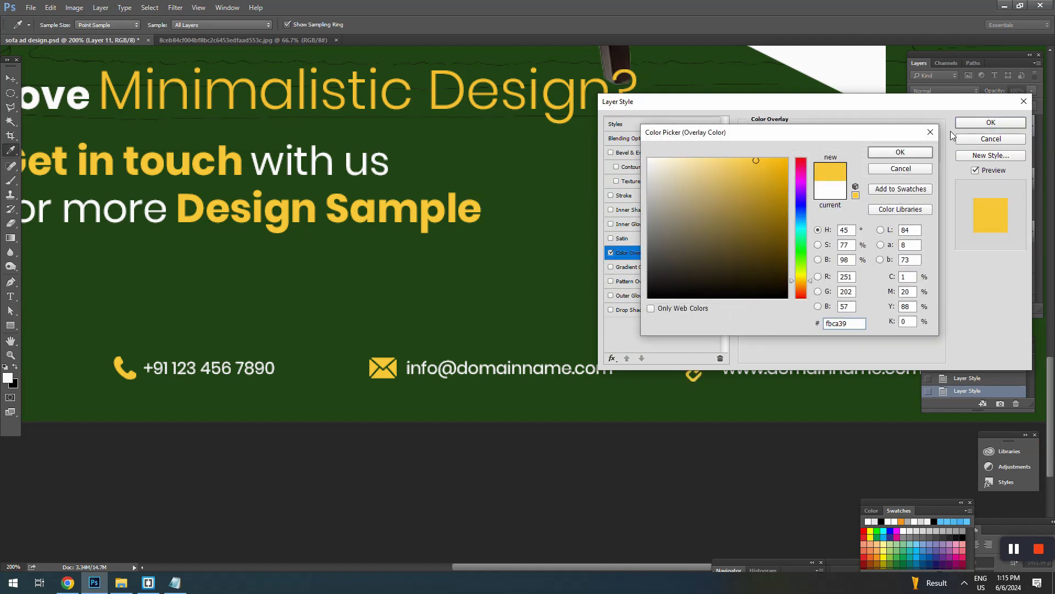
pyautogui.click(900, 152)
pyautogui.click(987, 123)
# Unlock the green background rectangle's layer, Rectangle 2.
pyautogui.moveTo(598, 217); pyautogui.dragTo(642, 228)
pyautogui.keyDown('alt'); pyautogui.click(603, 255); pyautogui.keyUp('alt')
pyautogui.keyDown('alt'); pyautogui.click(634, 255); pyautogui.keyUp('alt')
pyautogui.keyDown('ctrl'); pyautogui.click(634, 254); pyautogui.keyUp('ctrl')
pyautogui.keyDown('alt'); pyautogui.click(667, 236); pyautogui.keyUp('alt')
pyautogui.scroll(-3, 978, 235)
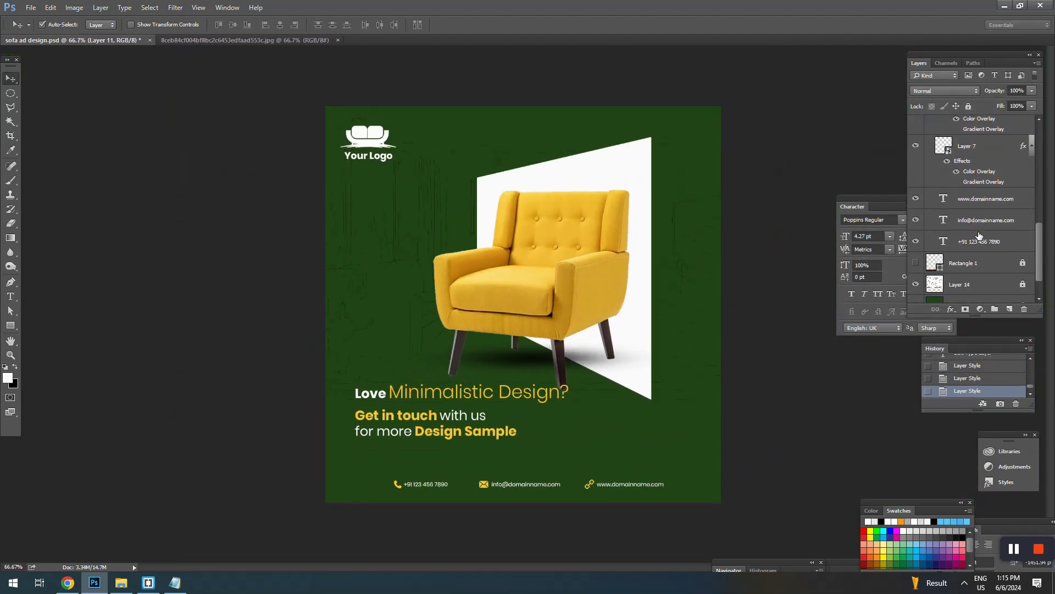
pyautogui.scroll(-2, 979, 235)
pyautogui.click(963, 271)
pyautogui.click(968, 106)
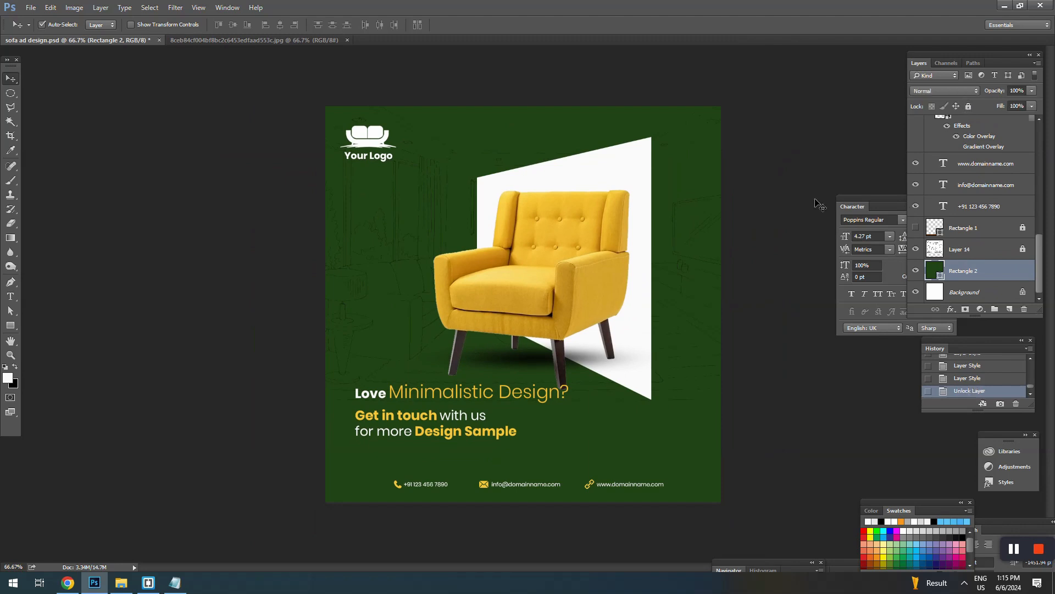
# Change the fill color of the background rectangle Rectangle 2 to dark teal (044544).
pyautogui.doubleClick(934, 270)
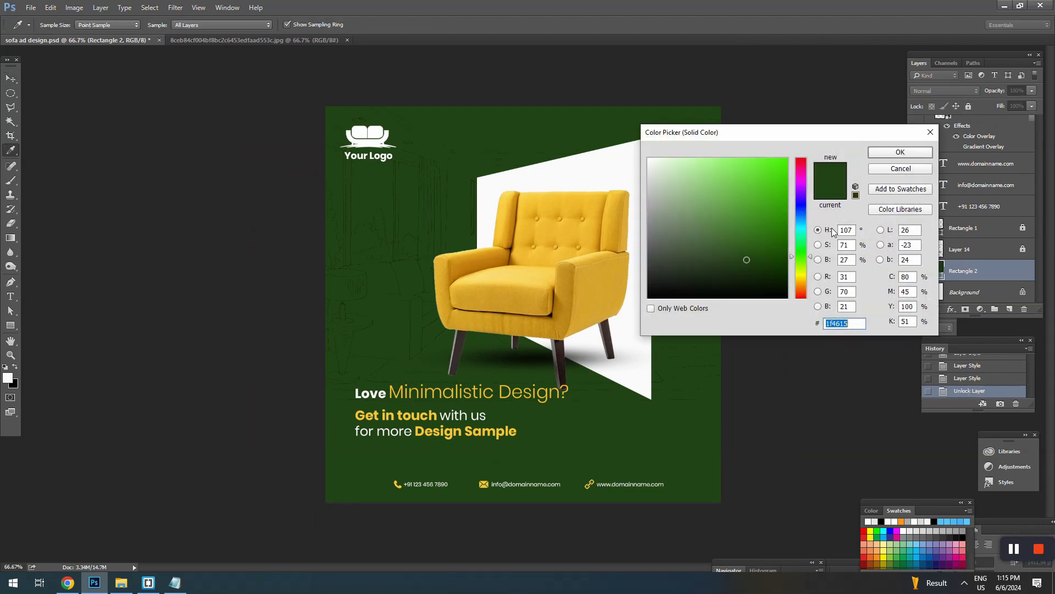
pyautogui.click(800, 219)
pyautogui.click(772, 250)
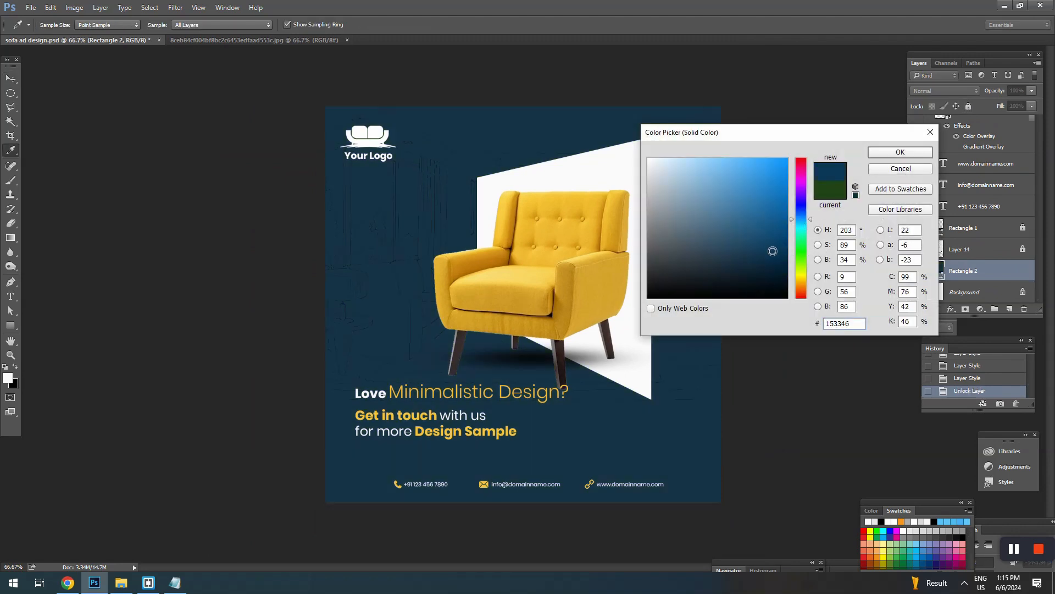
pyautogui.moveTo(790, 134); pyautogui.dragTo(891, 52)
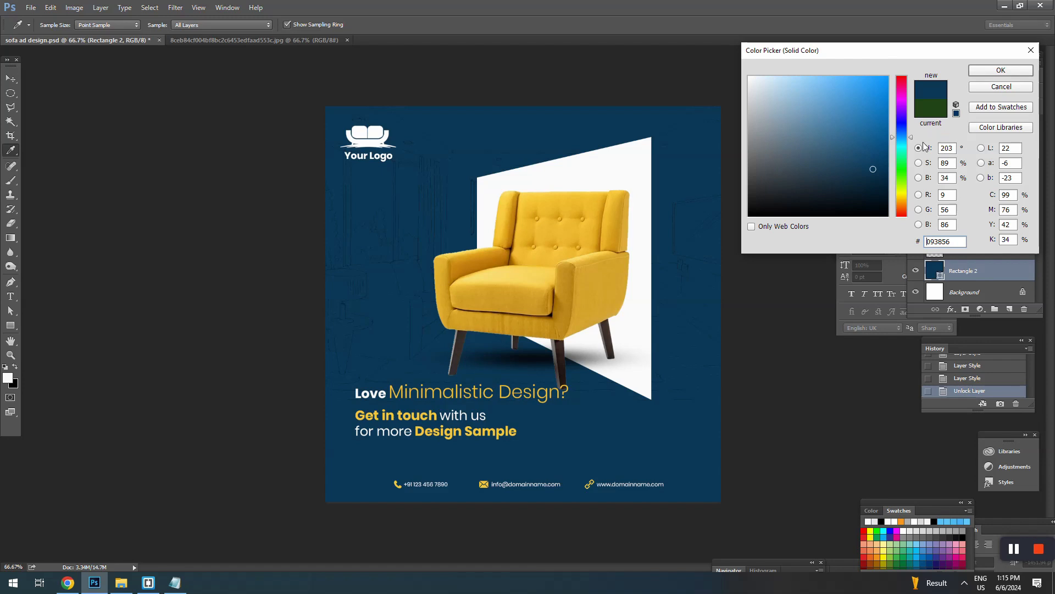
pyautogui.moveTo(874, 166)
pyautogui.mouseDown()
pyautogui.moveTo(906, 147)
pyautogui.moveTo(873, 182)
pyautogui.moveTo(881, 179)
pyautogui.mouseUp()
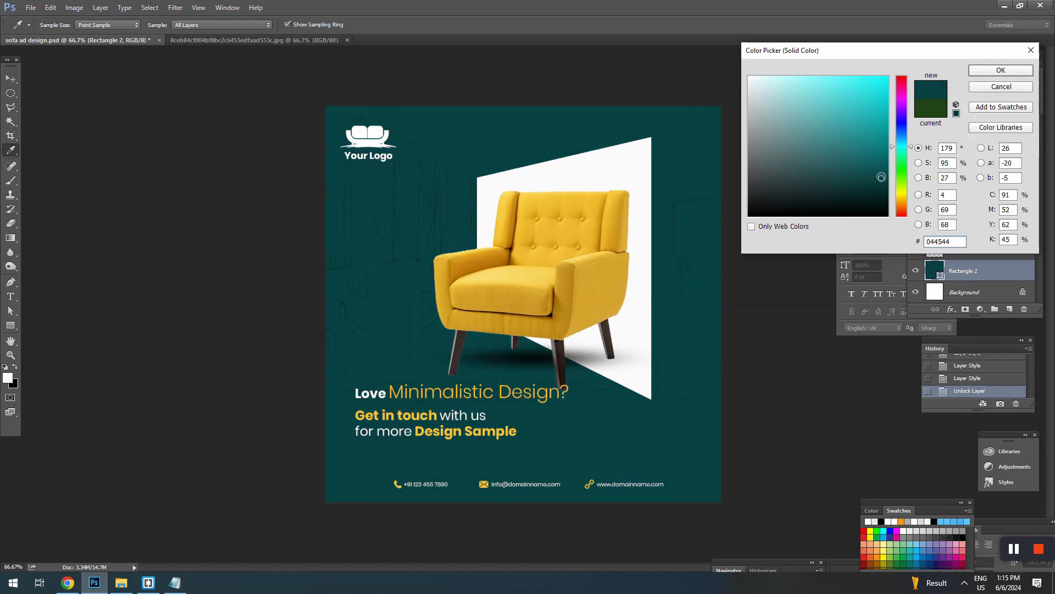
pyautogui.click(1001, 71)
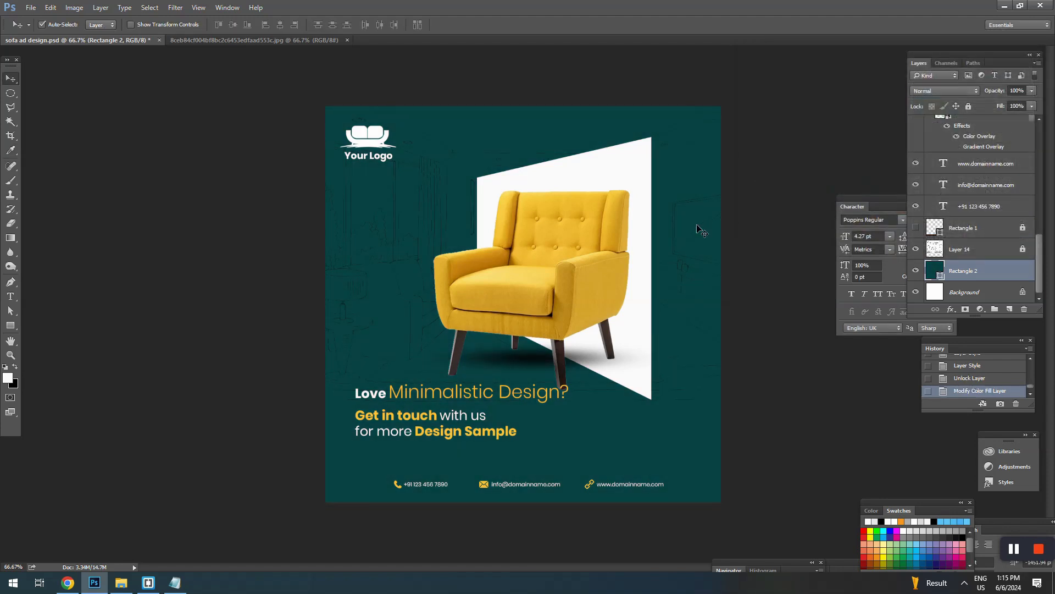
# Transform the white shape behind the armchair, pulling its lower-left corner down slightly and widening it to about 107%, and save the document.
pyautogui.click(627, 187)
pyautogui.hotkey('ctrl', 't')
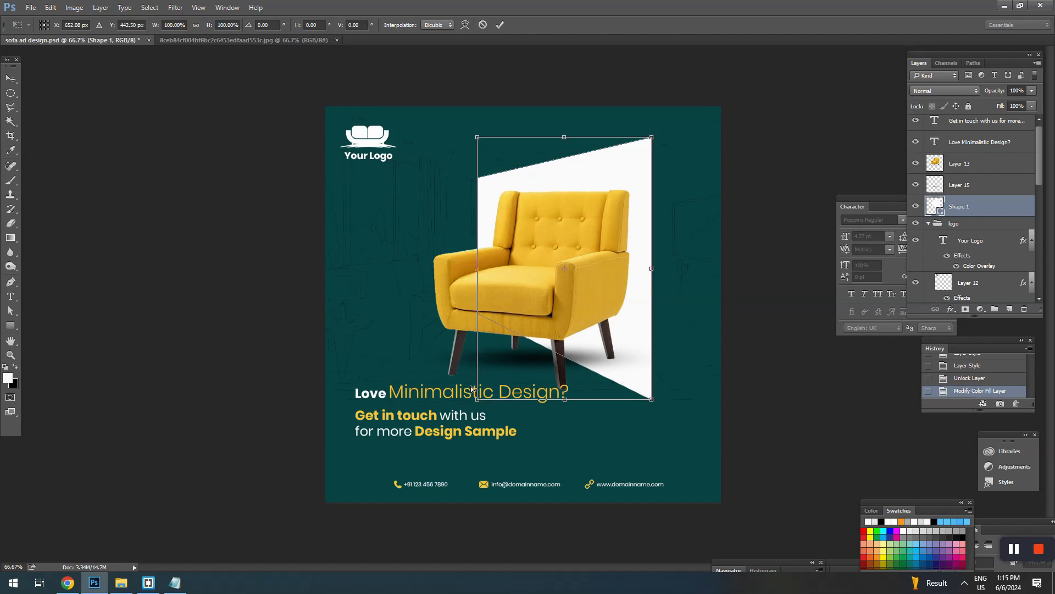
pyautogui.moveTo(479, 400); pyautogui.dragTo(479, 412)
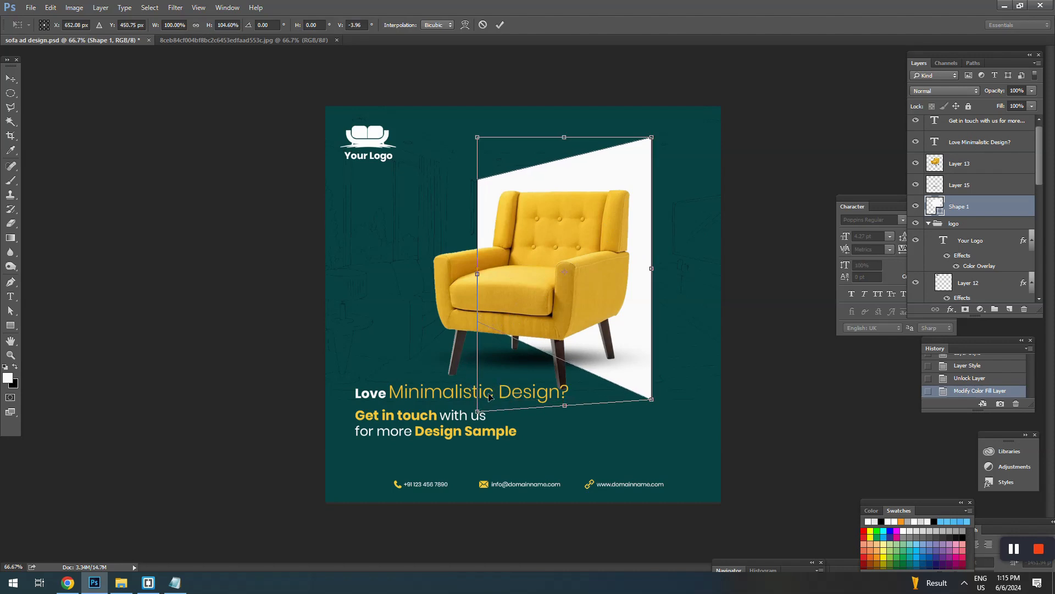
pyautogui.moveTo(652, 268); pyautogui.dragTo(663, 268)
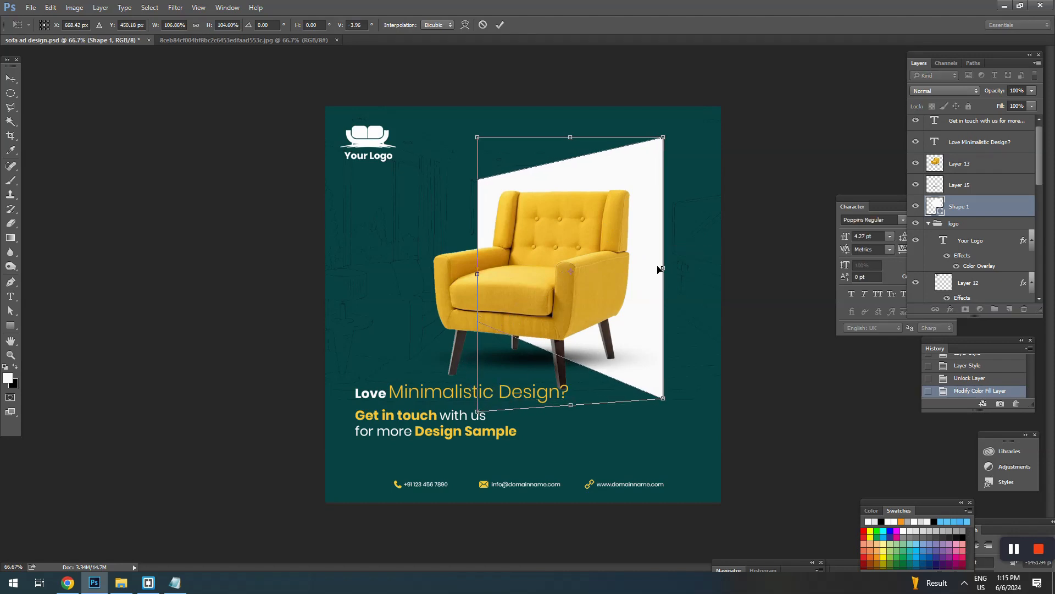
pyautogui.press('Return')
pyautogui.hotkey('ctrl', 't')
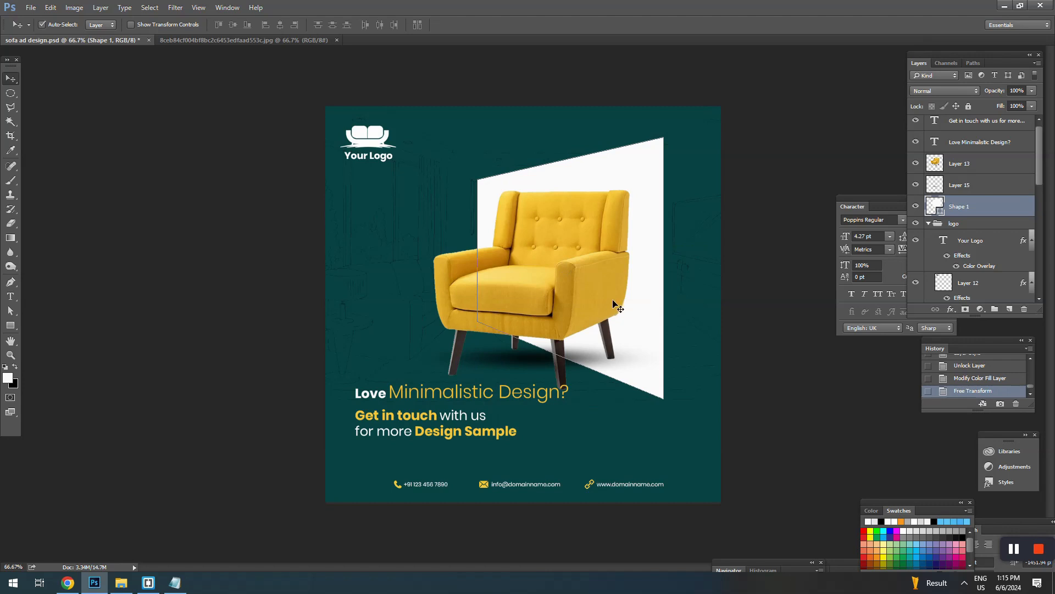
pyautogui.hotkey('ctrl', 's')
# Preview the finished advertisement enlarged in full-screen mode and examine the whole layout.
pyautogui.press('f')
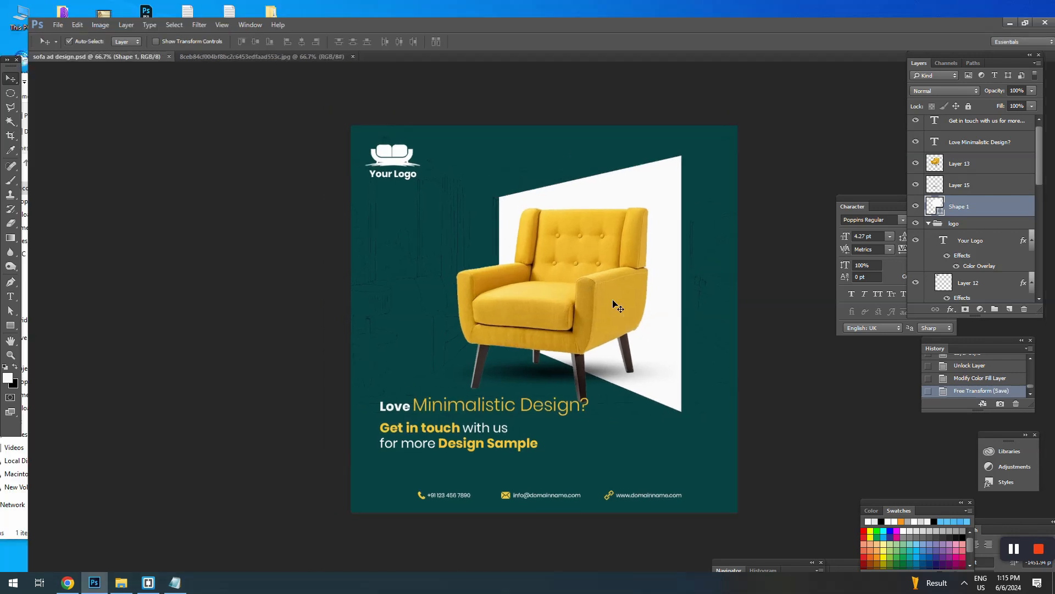
pyautogui.press('g')
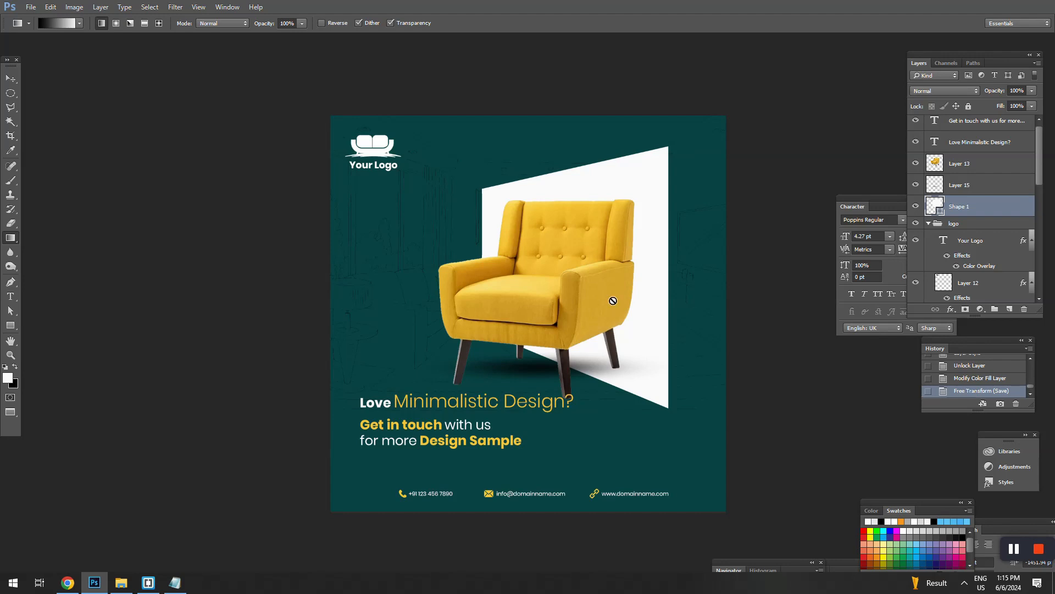
pyautogui.press('f')
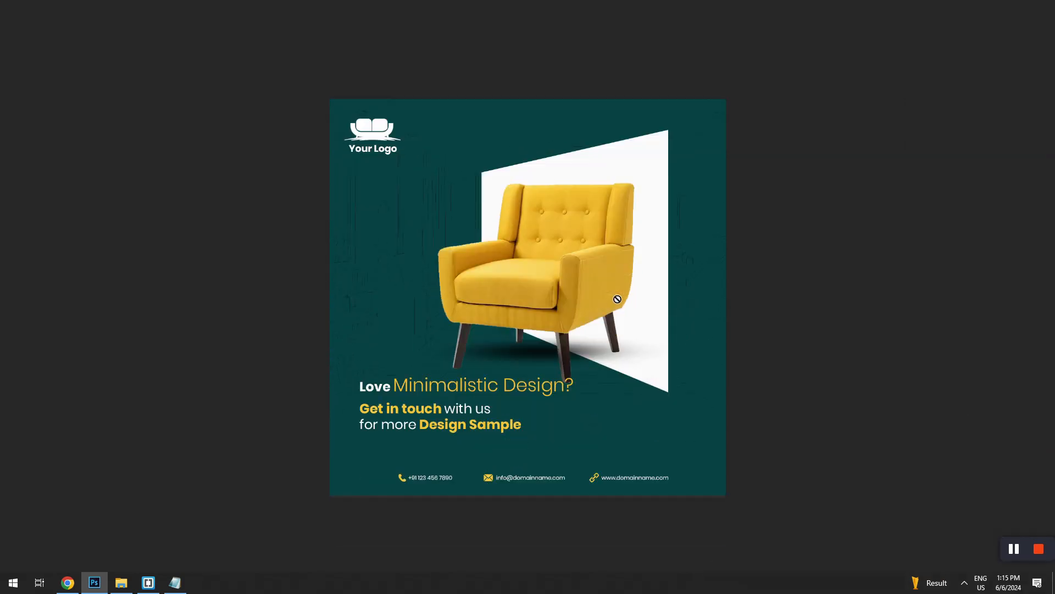
pyautogui.press('z')
pyautogui.click(616, 294)
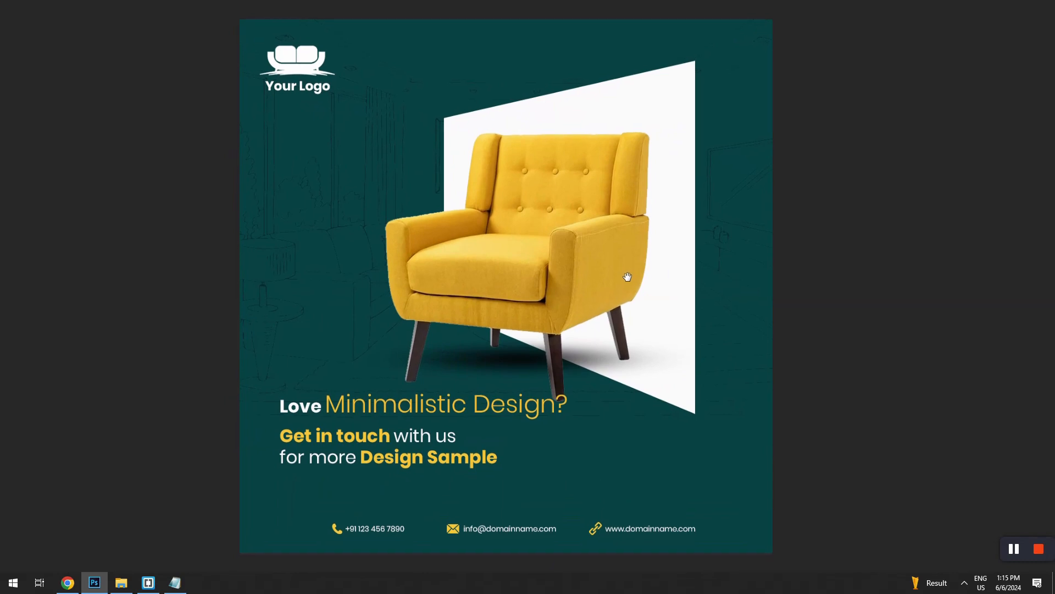
pyautogui.moveTo(627, 277); pyautogui.dragTo(630, 278)
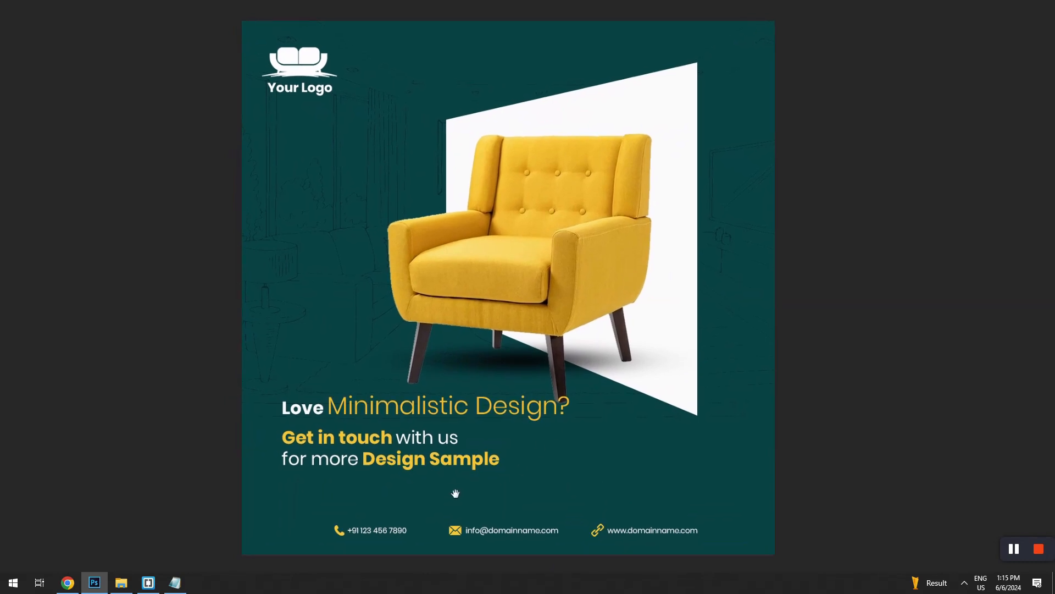
pyautogui.moveTo(633, 429)
pyautogui.mouseDown()
pyautogui.moveTo(634, 410)
pyautogui.moveTo(638, 431)
pyautogui.mouseUp()
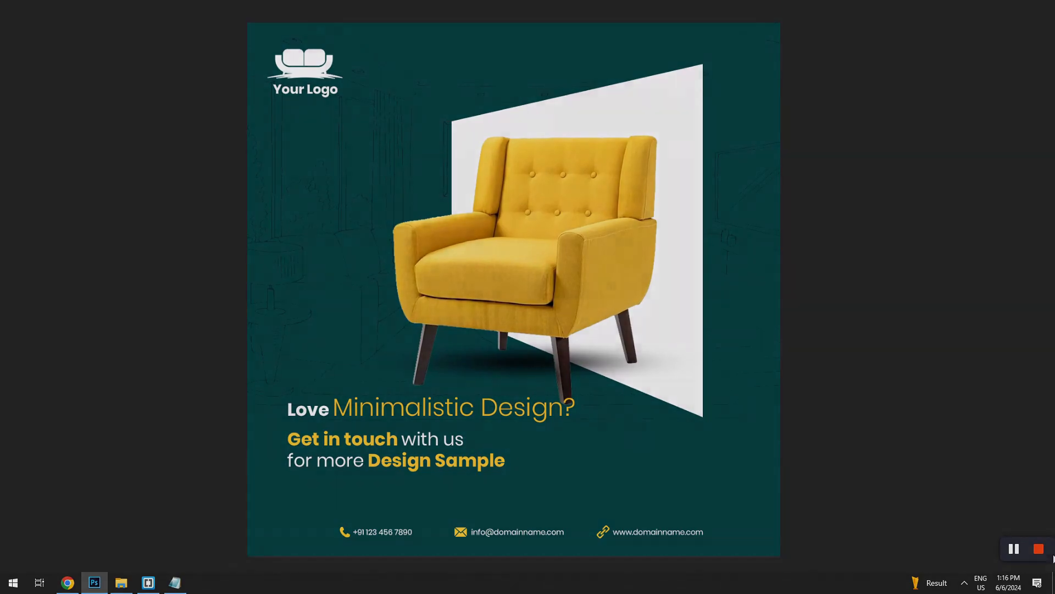